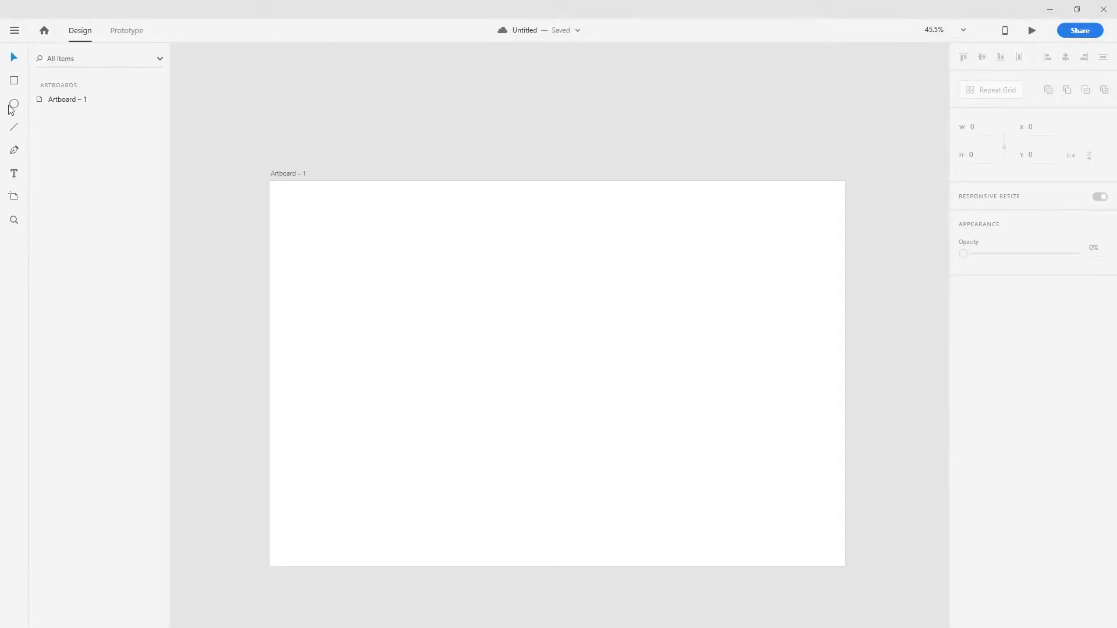
Step: Draw a circle, then flatten its base and reshape its top into a round head
click(9, 107)
drag(504, 349, 574, 299)
double_click(531, 345)
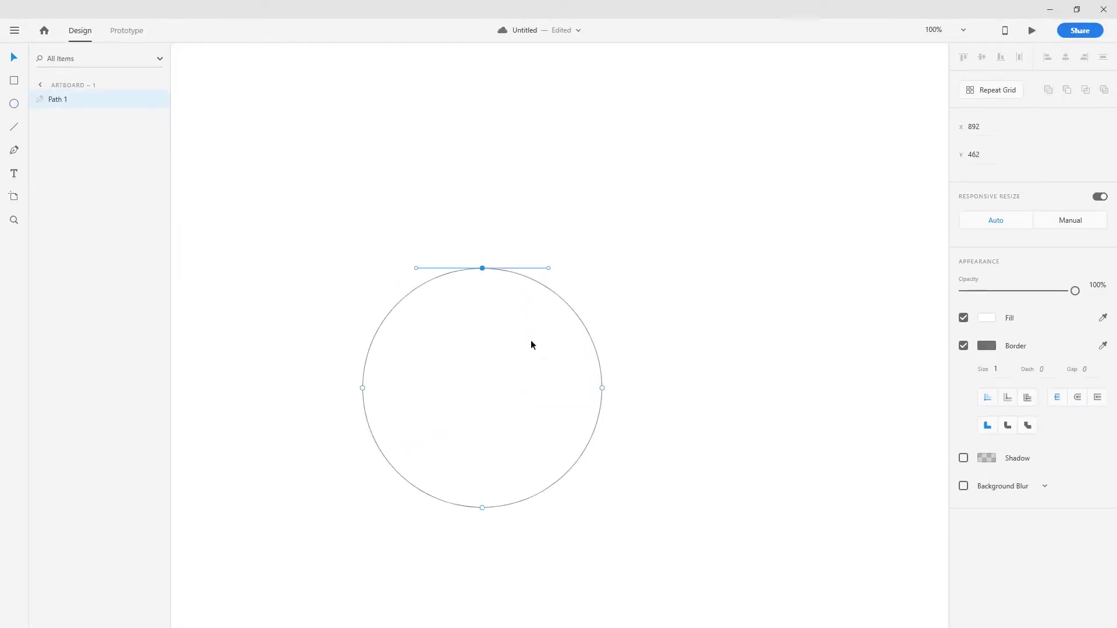
drag(501, 508, 501, 469)
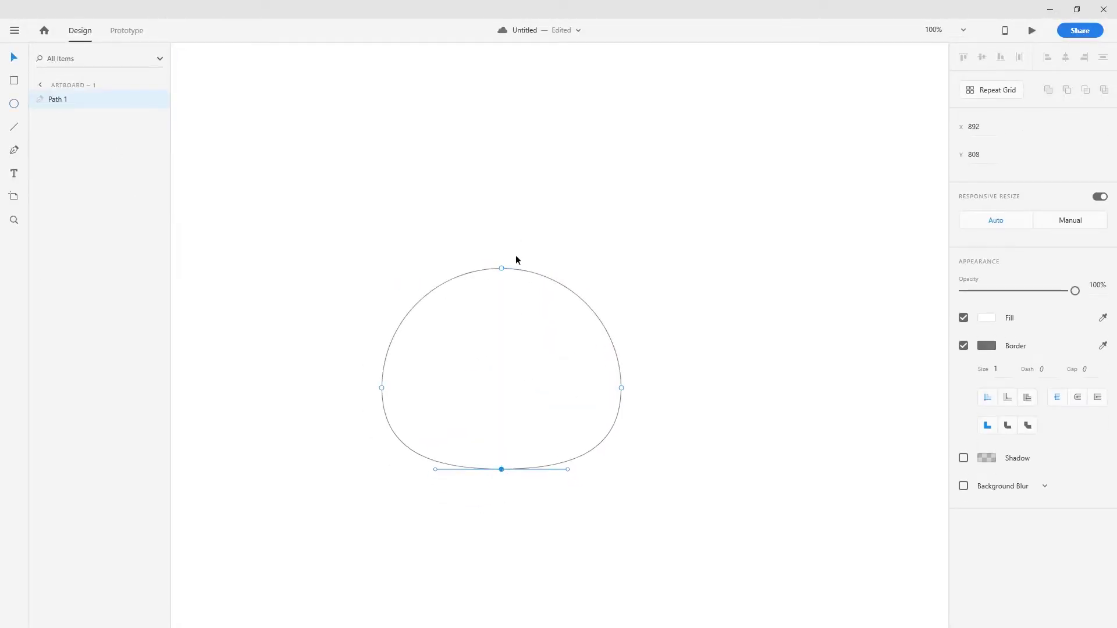
click(501, 268)
drag(436, 268, 448, 269)
Step: Pen-draw a curved, pointed ear on the head's upper right
key(p)
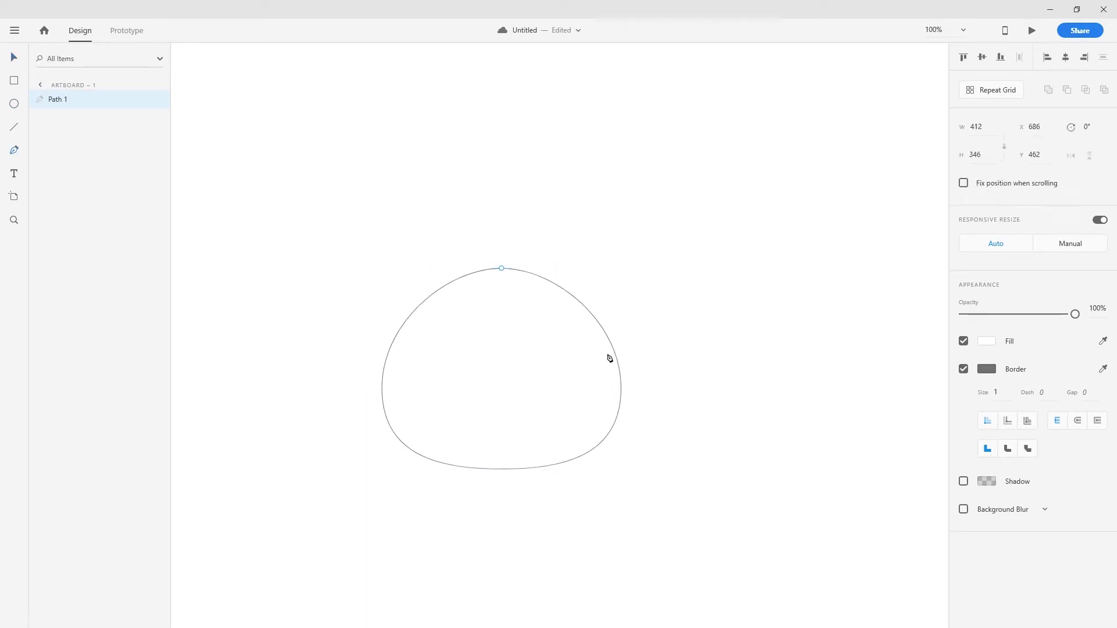
click(542, 281)
drag(594, 265, 608, 255)
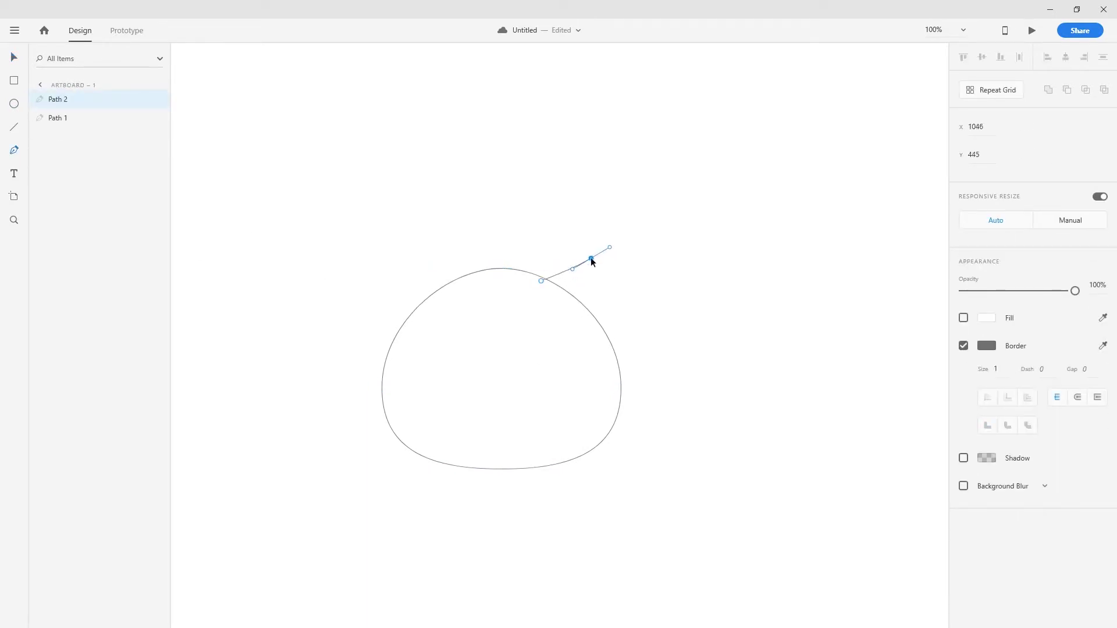
click(631, 229)
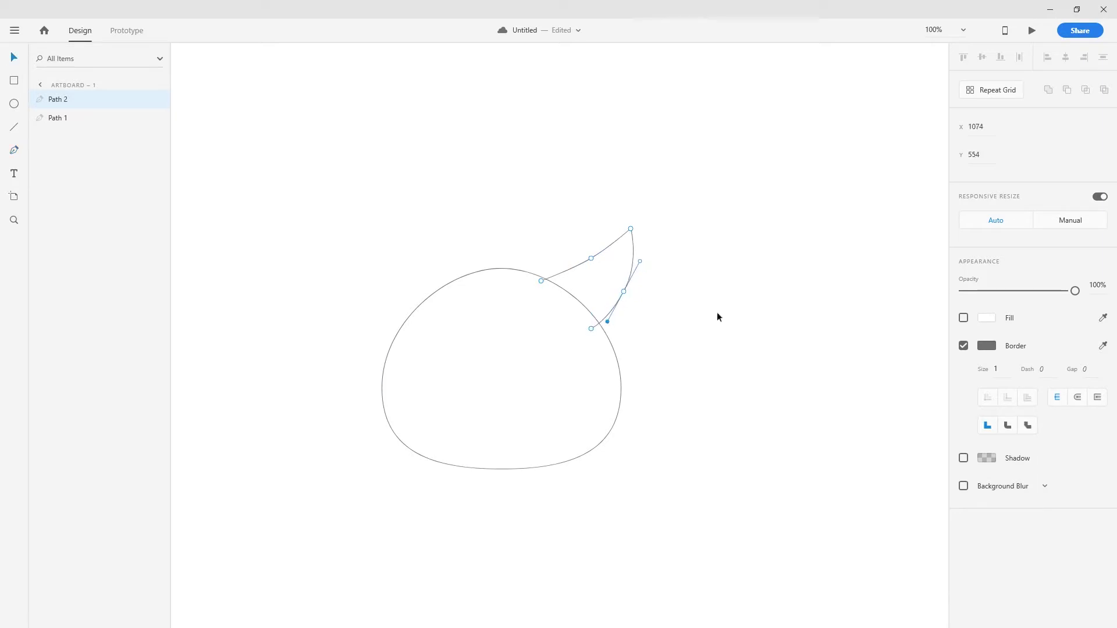
key(Escape)
Step: Place a horizontally mirrored copy of the ear on the head's left side
click(629, 274)
mouse_move(629, 274)
mouse_down()
mouse_move(523, 262)
mouse_move(412, 274)
mouse_up()
click(1070, 155)
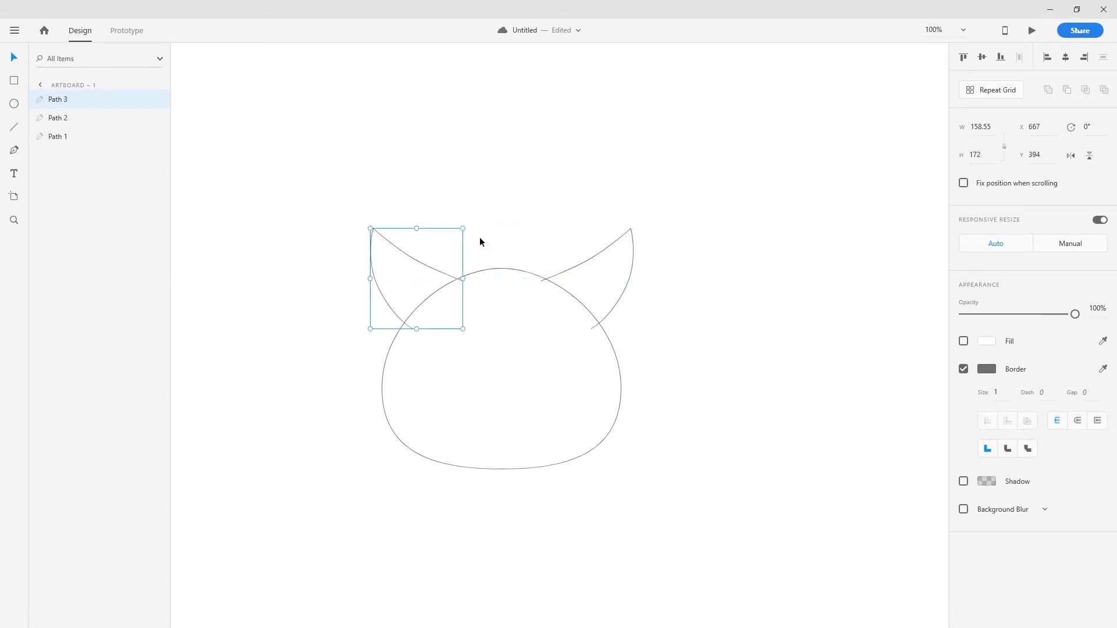
click(599, 319)
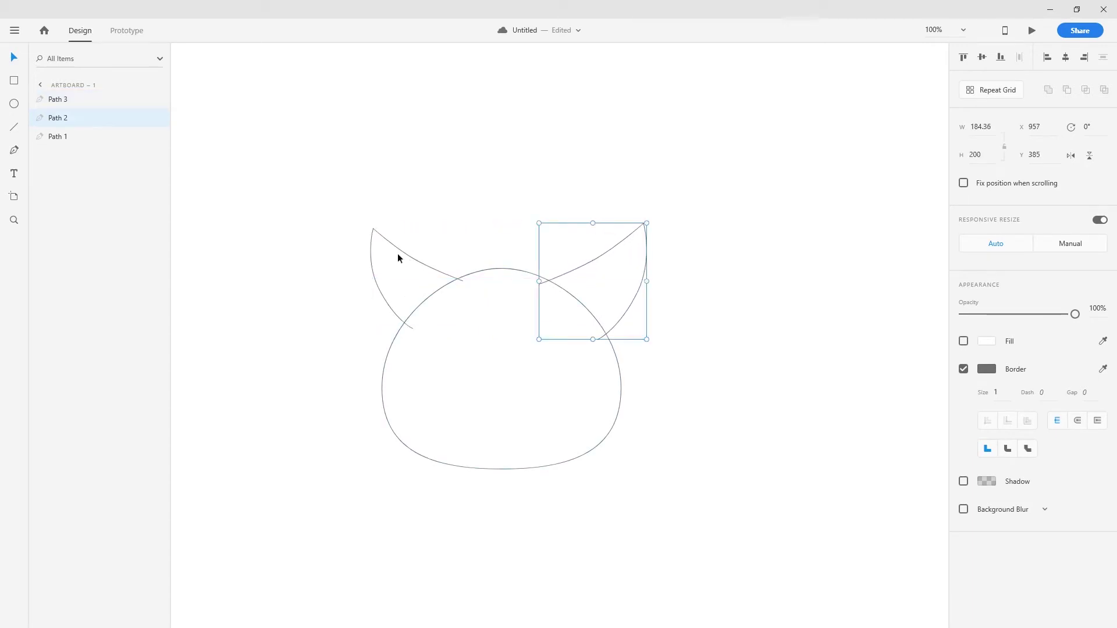
key(ctrl+z)
key(ctrl+z)
key(ctrl+z)
key(ctrl+shift+z)
key(ctrl+shift+z)
click(1070, 155)
drag(466, 265, 402, 261)
Step: Select the head and both ears and merge them with Union into Union 1
key(ctrl+a)
key(ctrl+alt+u)
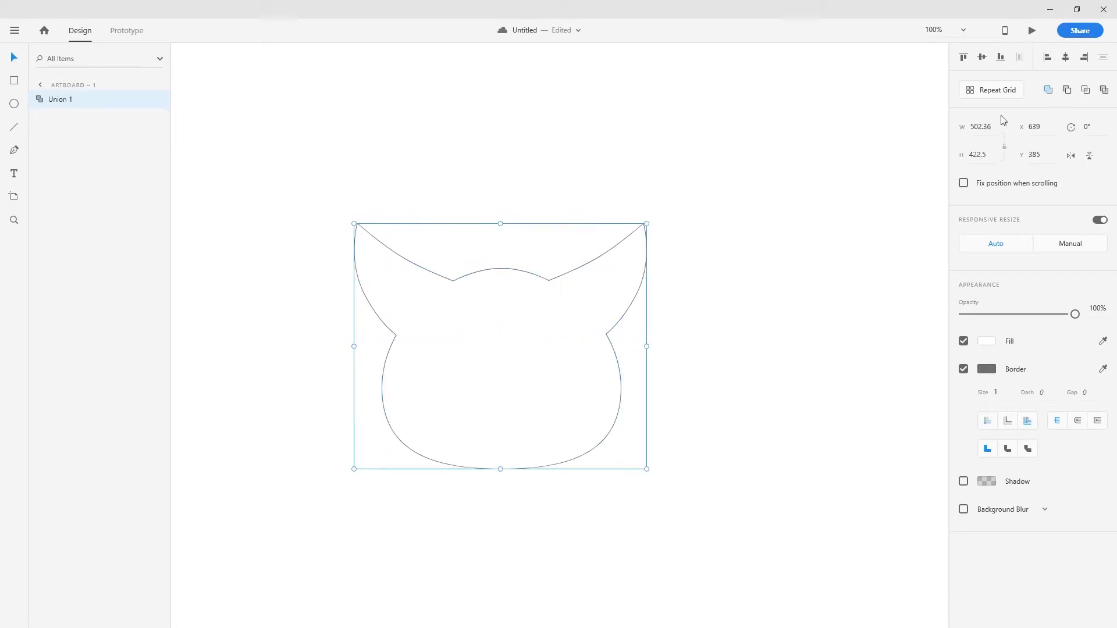
key(Escape)
scroll(503, 387, up, 2)
Step: Pen-trace Path 4 along the inner face from the left ear tip to the right ear tip
key(p)
click(312, 162)
drag(390, 257, 434, 304)
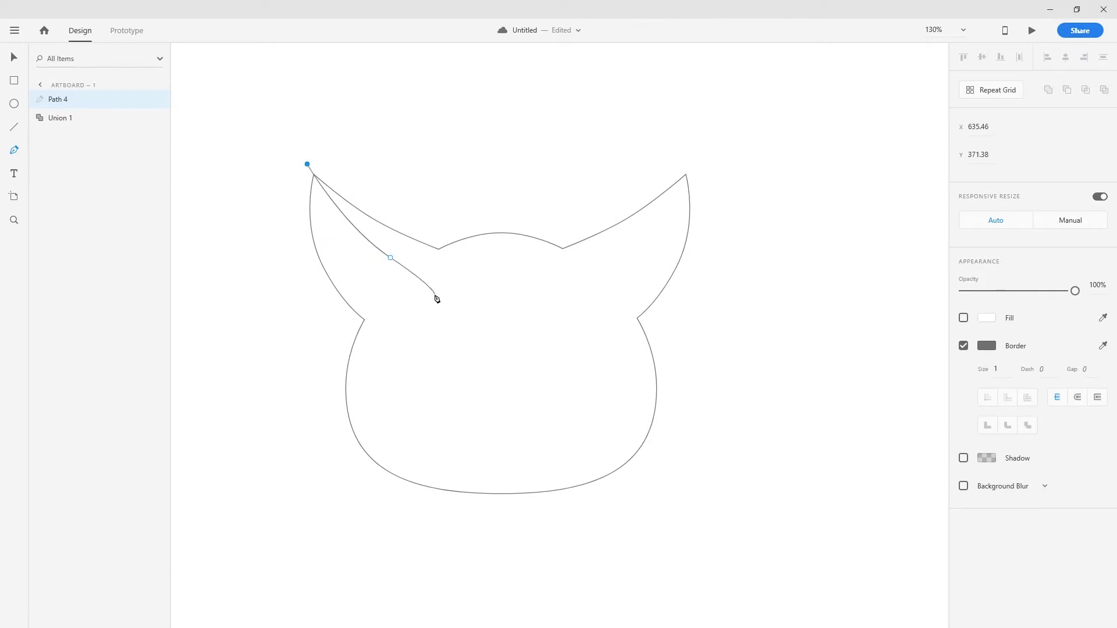
drag(389, 394, 390, 429)
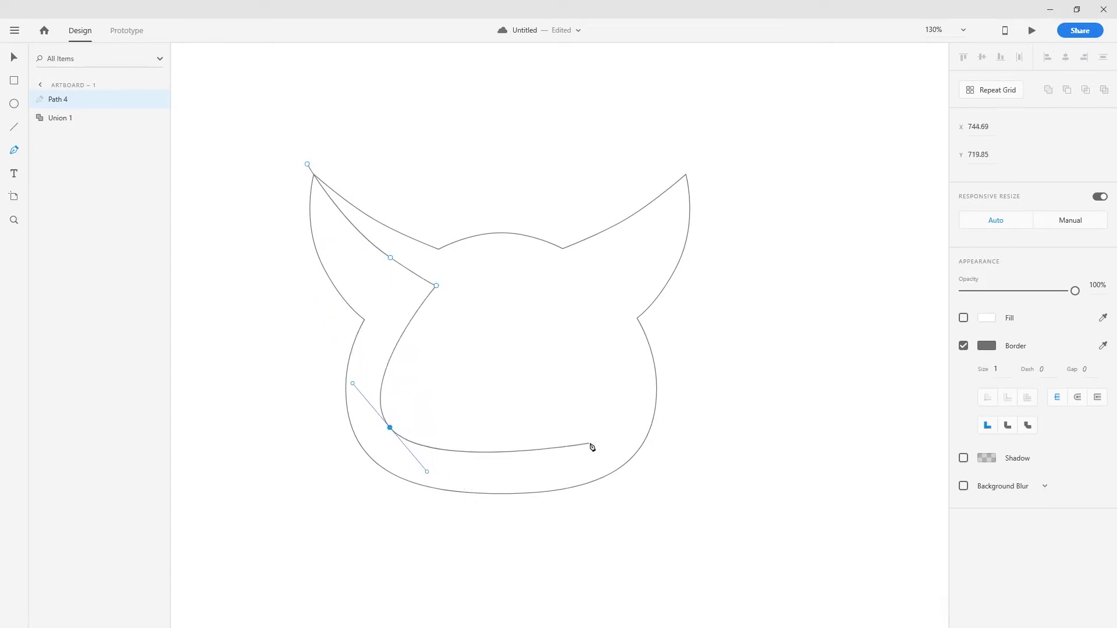
mouse_move(595, 436)
mouse_down()
mouse_move(624, 417)
mouse_move(609, 427)
mouse_move(600, 409)
mouse_up()
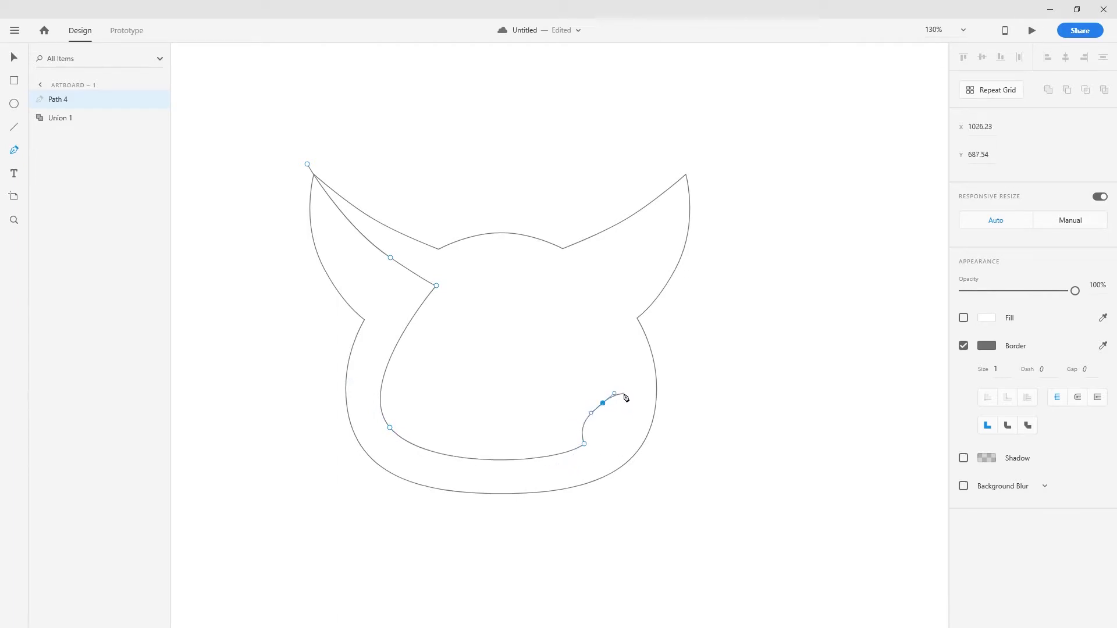
click(585, 286)
drag(661, 220, 684, 188)
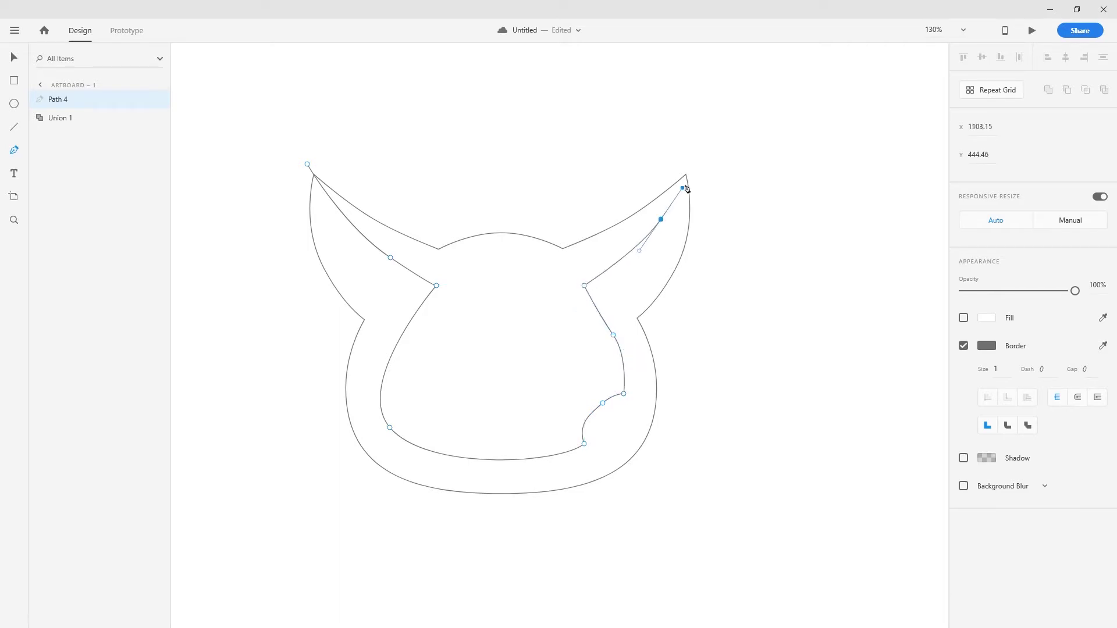
Step: Extend Path 4 around the outside of the figure and close it at the left ear tip
click(765, 220)
click(779, 369)
click(691, 517)
click(447, 555)
click(315, 494)
click(308, 164)
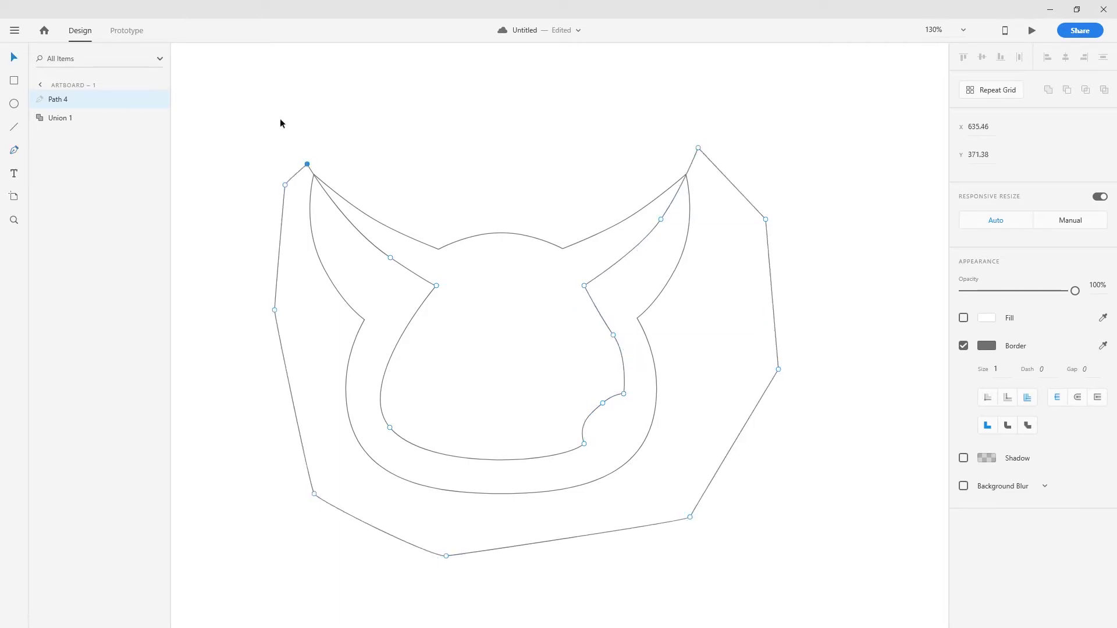
click(663, 325)
Step: Draw closed Path 5 arching over the head between the two ear tips
click(17, 153)
click(337, 178)
drag(426, 258, 490, 286)
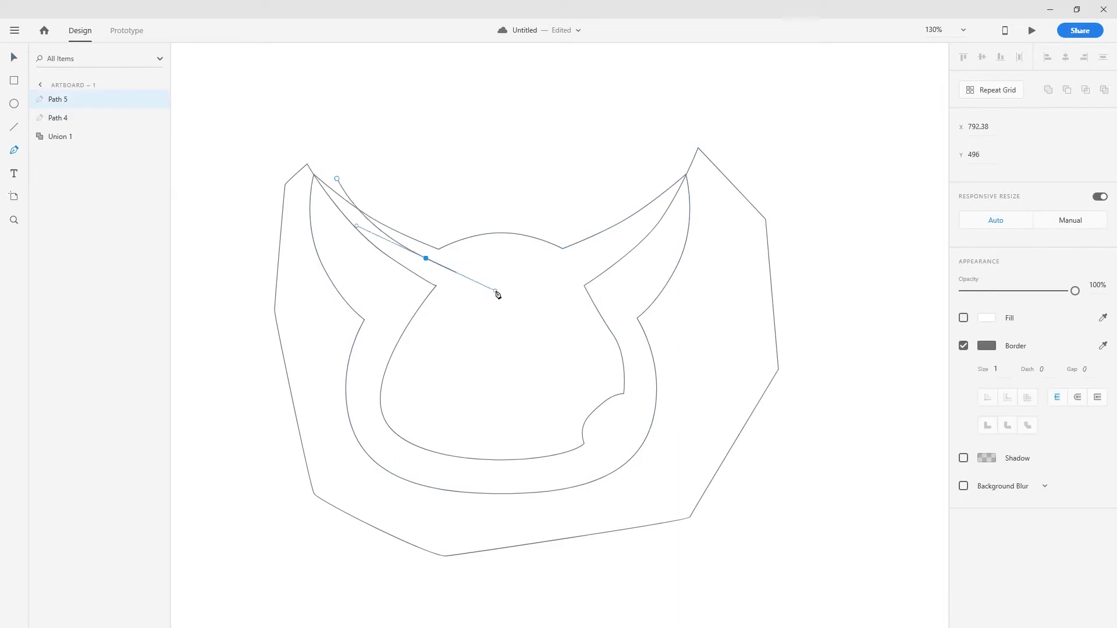
mouse_move(336, 178)
mouse_down()
mouse_move(451, 270)
mouse_move(459, 237)
mouse_move(536, 251)
mouse_up()
drag(684, 168, 692, 130)
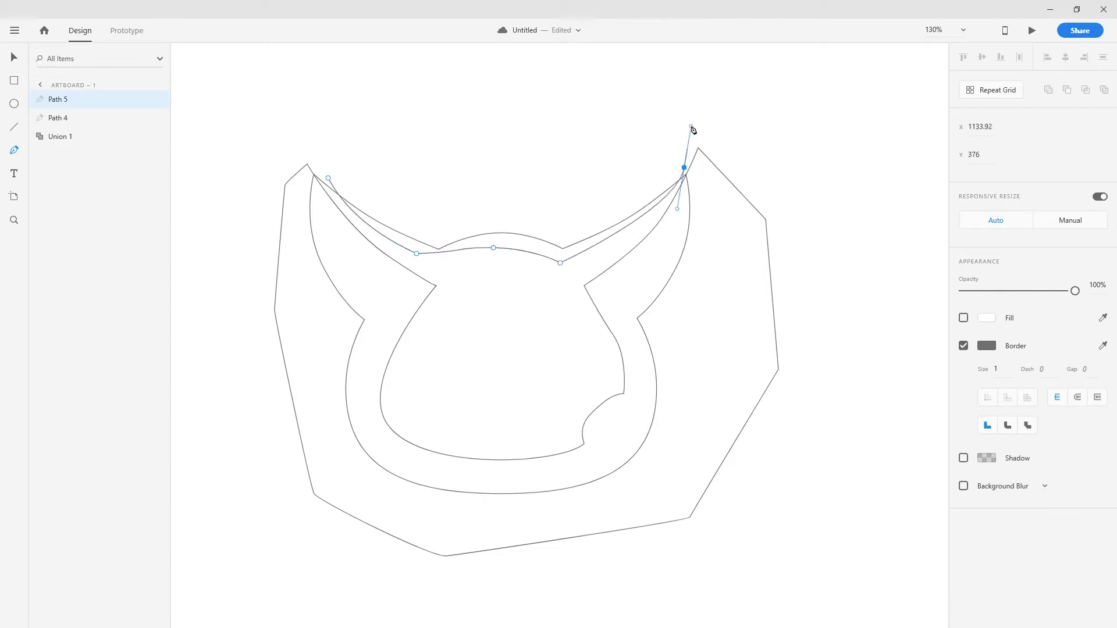
click(431, 137)
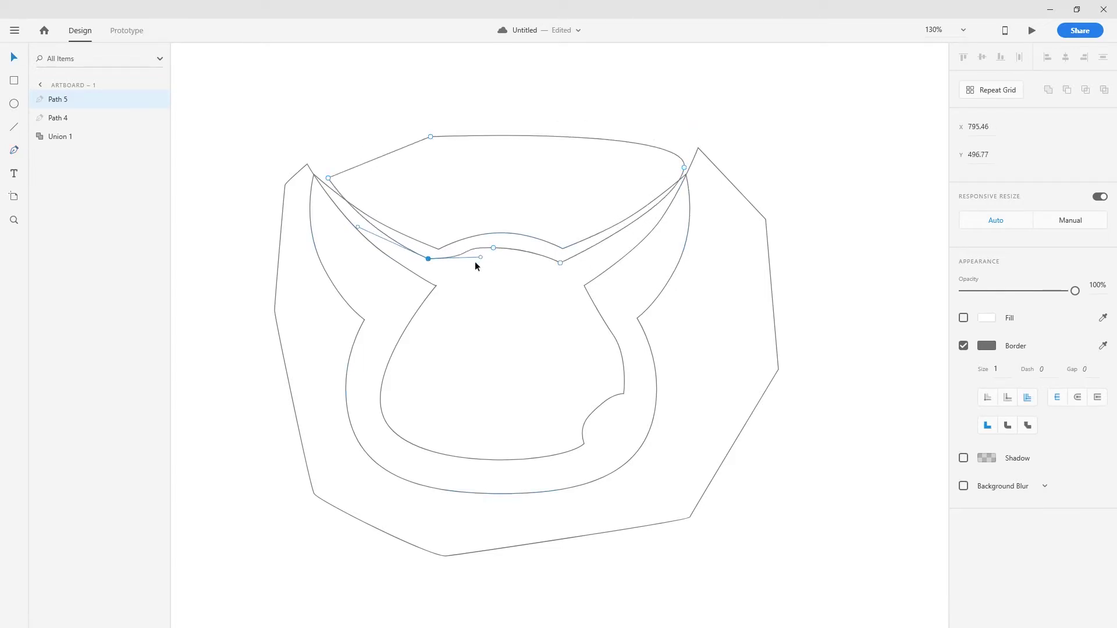
mouse_move(427, 260)
mouse_down()
mouse_move(431, 271)
mouse_move(437, 263)
mouse_up()
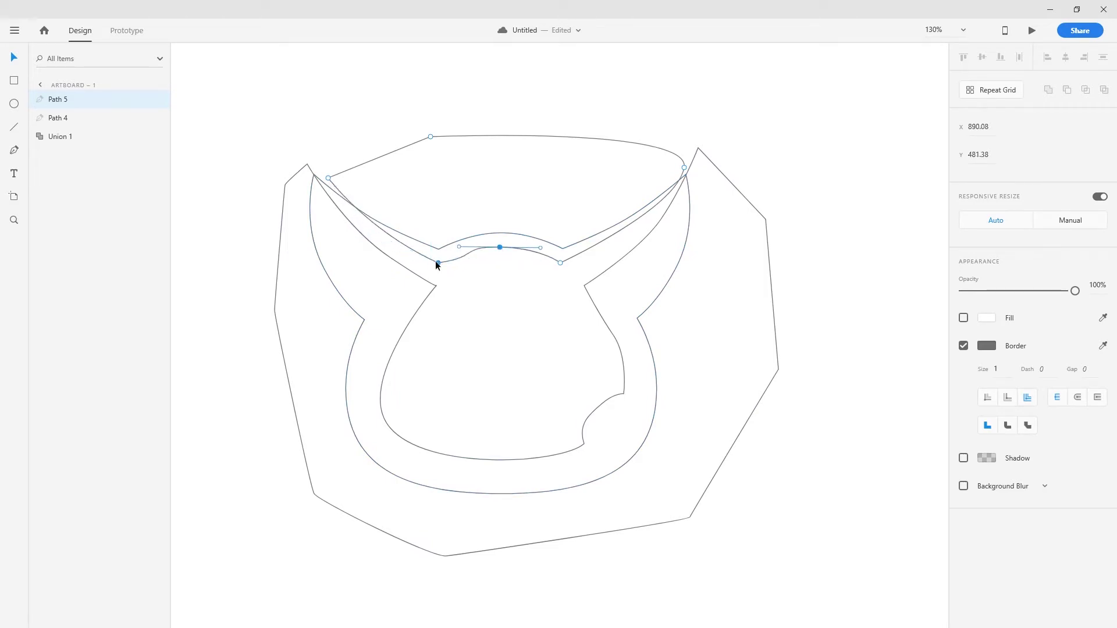
drag(328, 178, 324, 174)
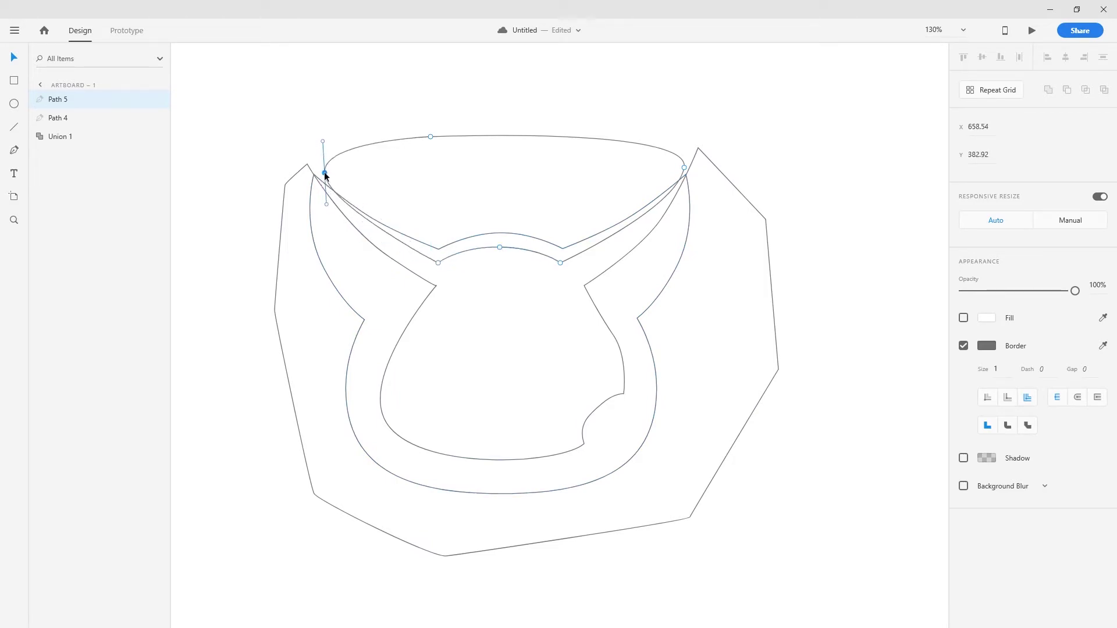
key(Escape)
Step: Fill Union 1 orange and give it a 15-px #6B3A0E border
click(589, 386)
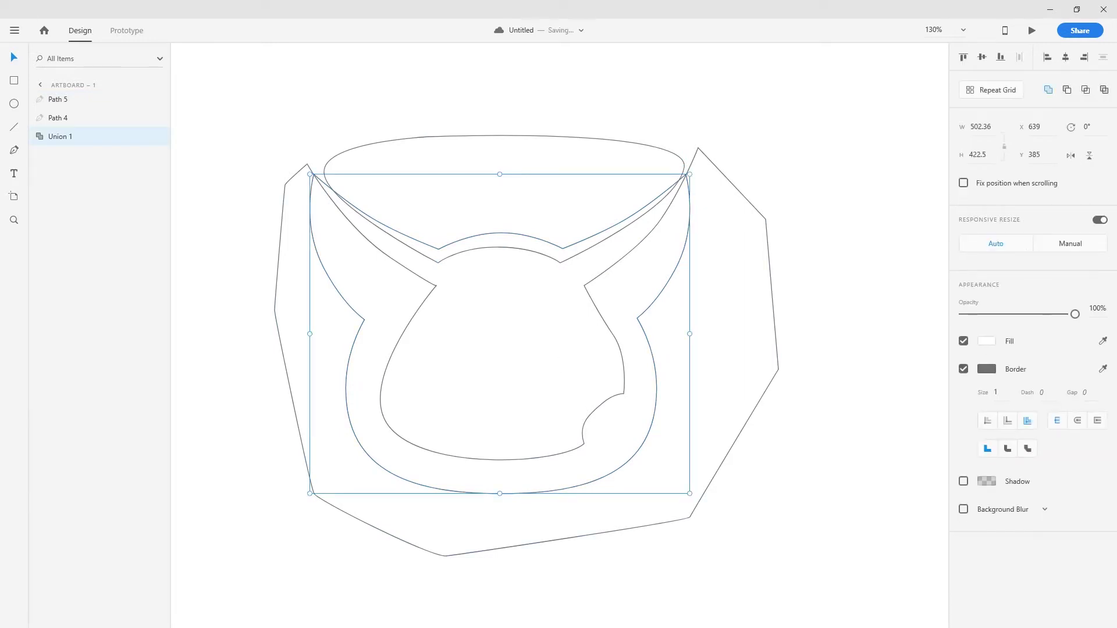
click(987, 341)
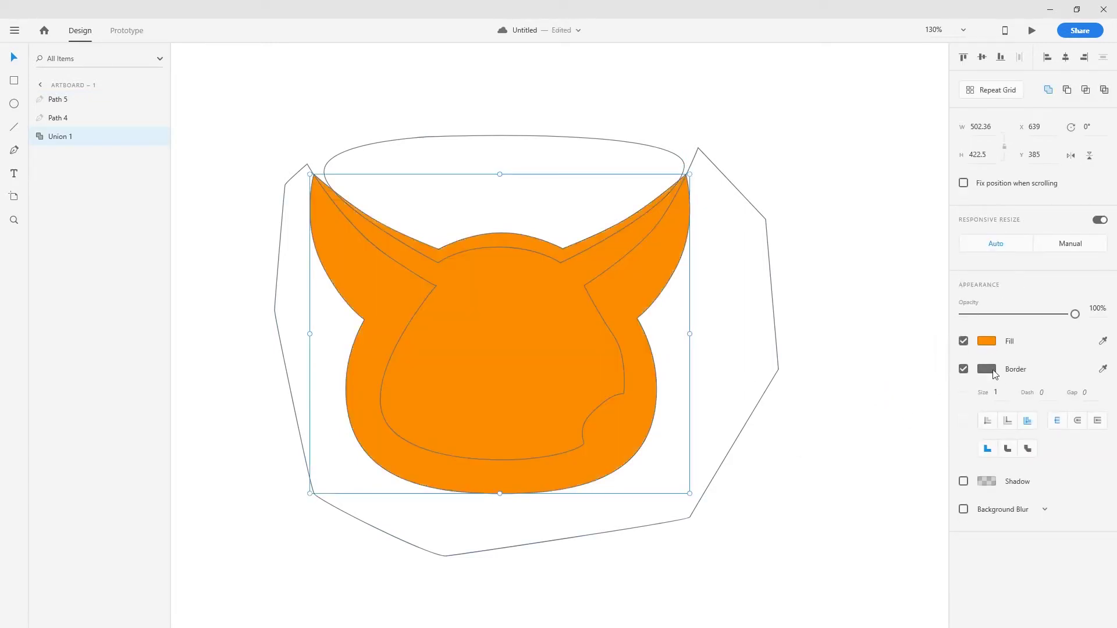
click(989, 343)
click(990, 371)
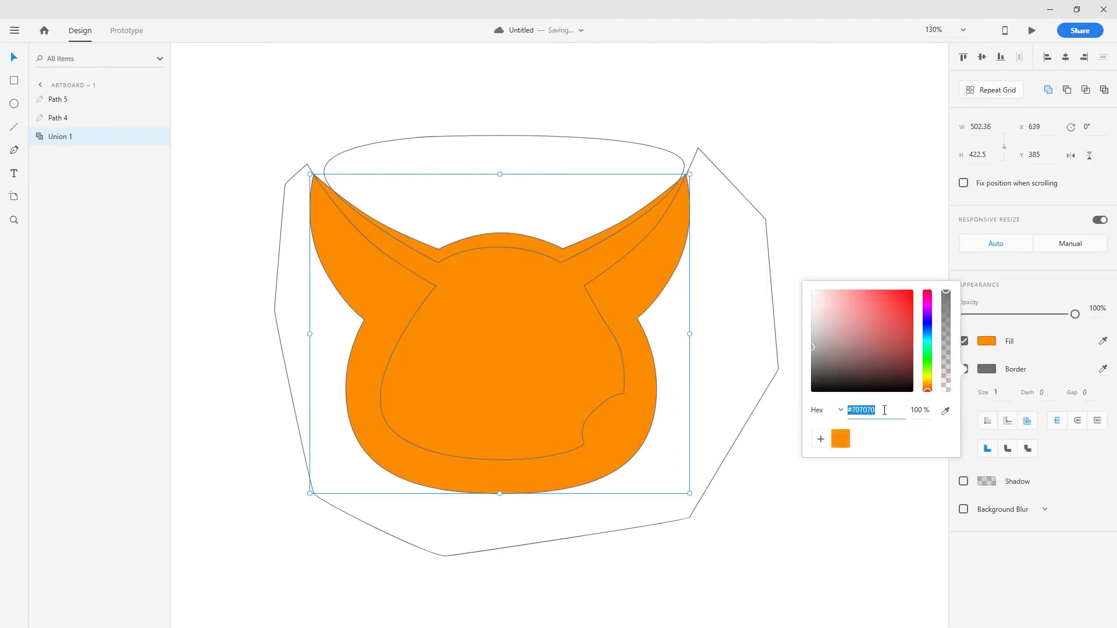
text(6B3A0E)
double_click(997, 392)
text(15)
key(Return)
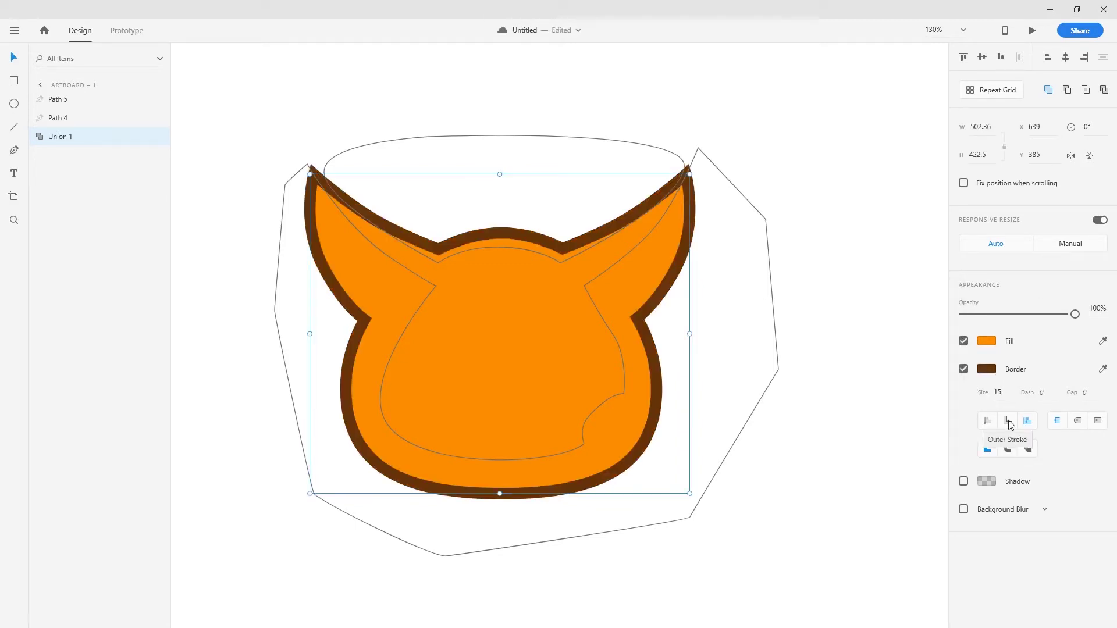
click(1009, 422)
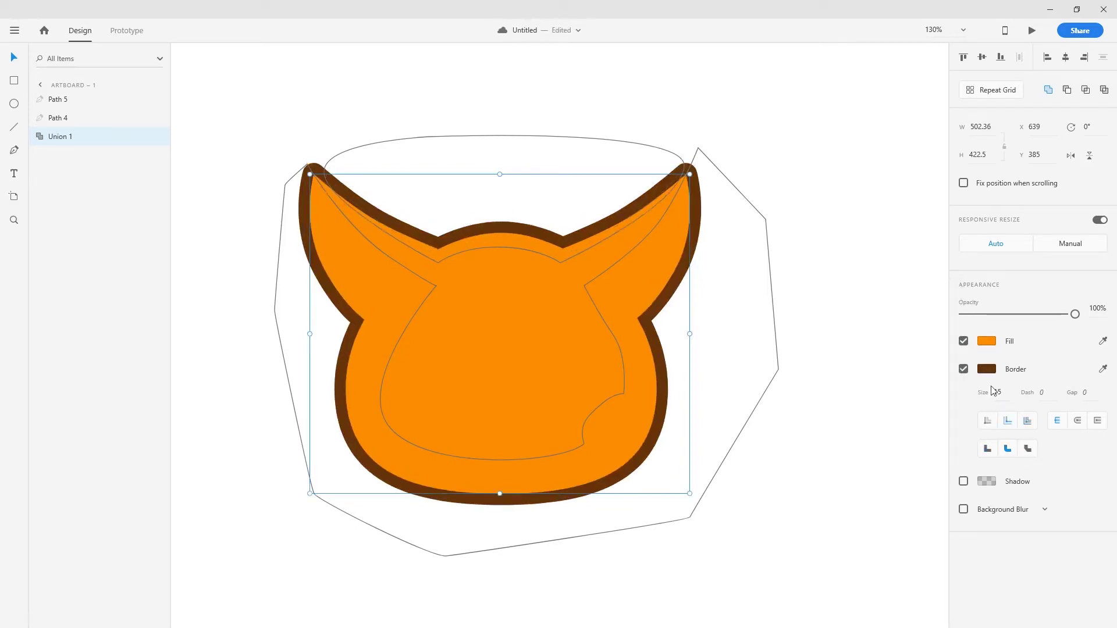
click(987, 421)
click(685, 403)
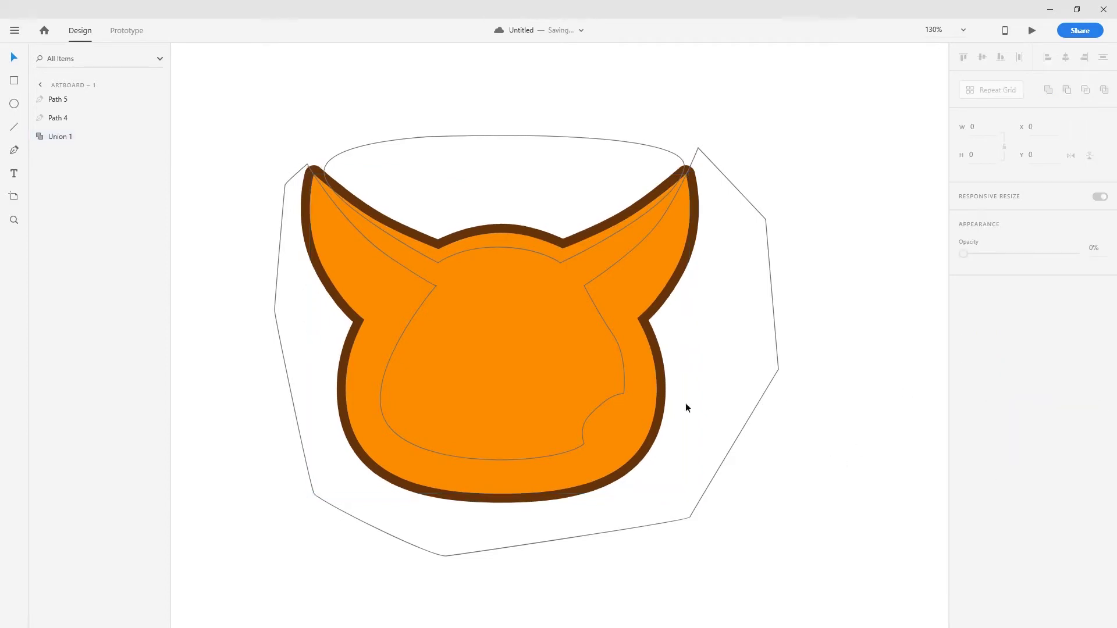
click(773, 303)
Step: Fill Path 4 dark grey, mask it into the fox head, and lower its opacity to about 13%
click(987, 341)
click(812, 352)
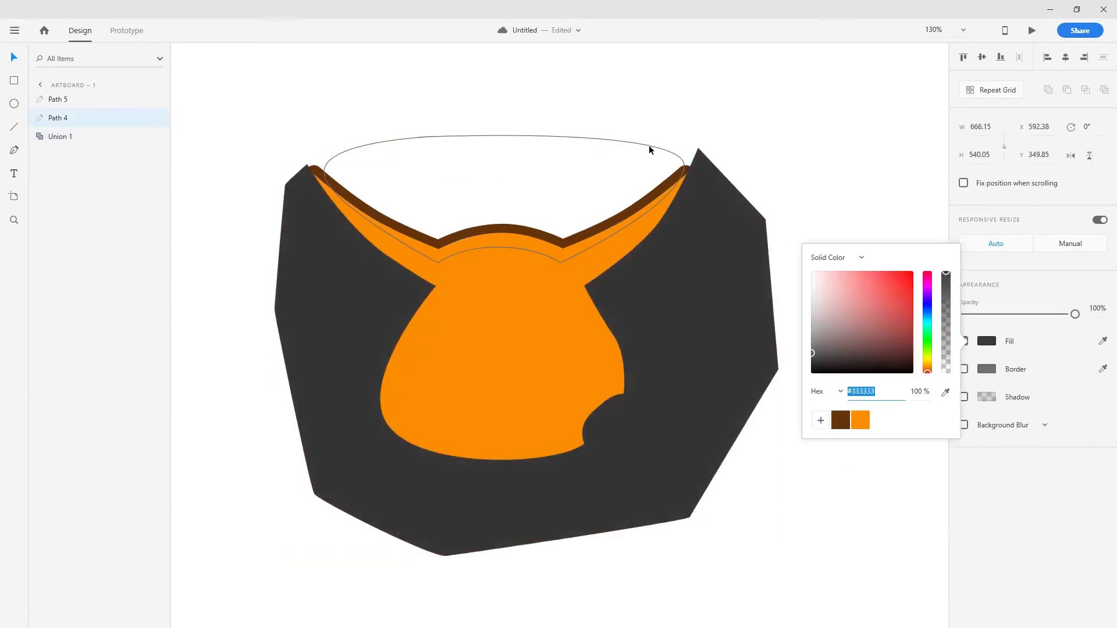
click(650, 151)
click(546, 368)
key(ctrl+m)
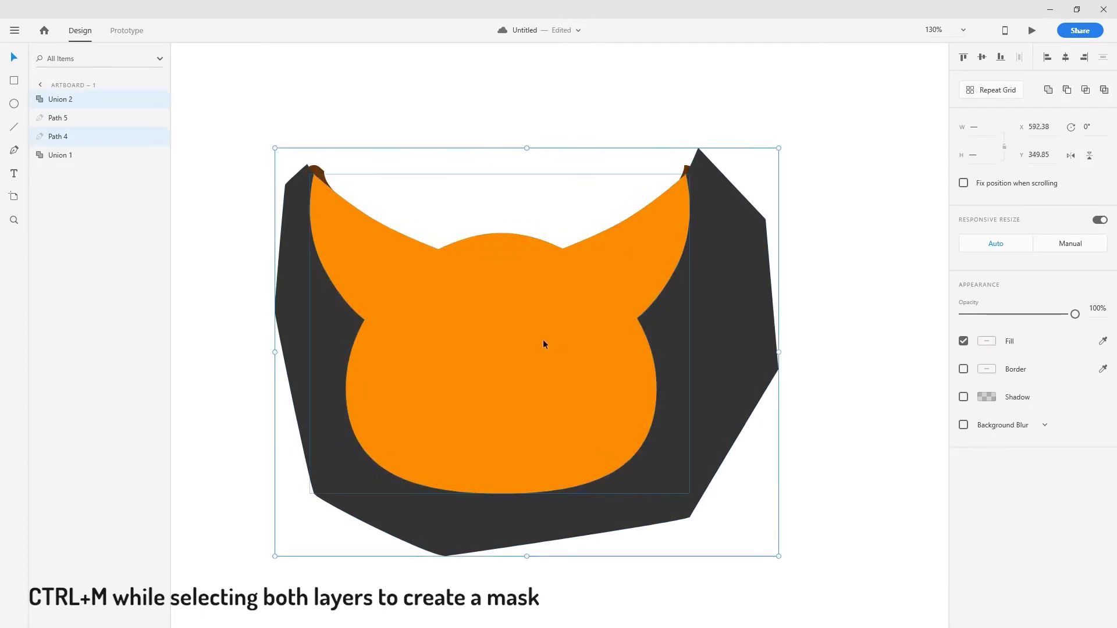
key(ctrl+m)
drag(1074, 314, 975, 315)
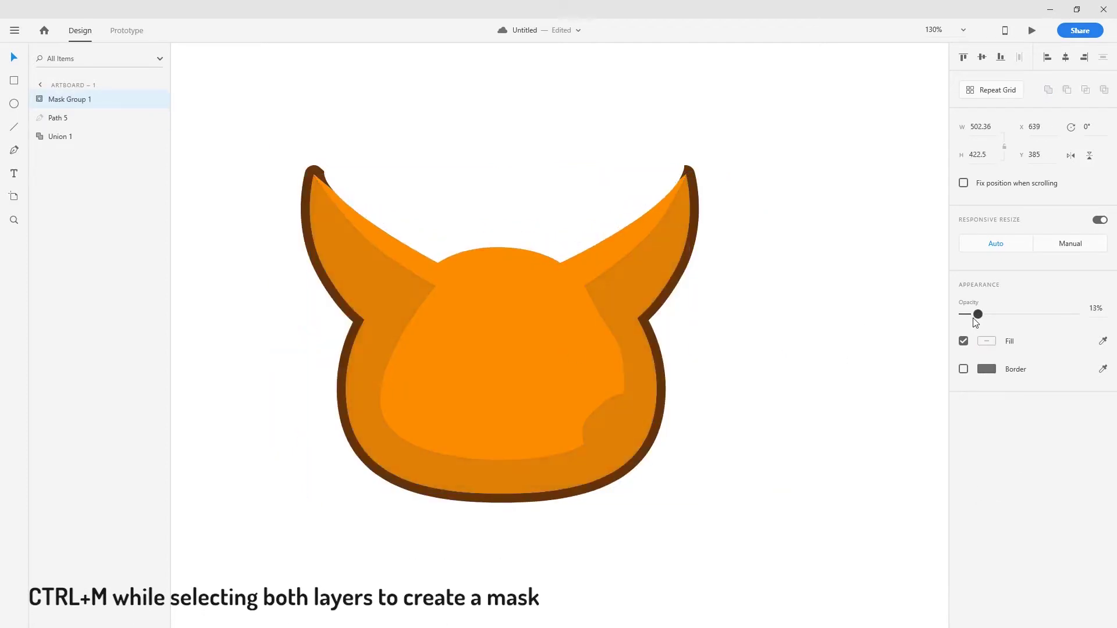
Step: Mask a pasted copy of the head with the arching top shape and reduce its opacity
click(652, 232)
click(477, 332)
key(ctrl+c)
key(ctrl+v)
shift+click(496, 232)
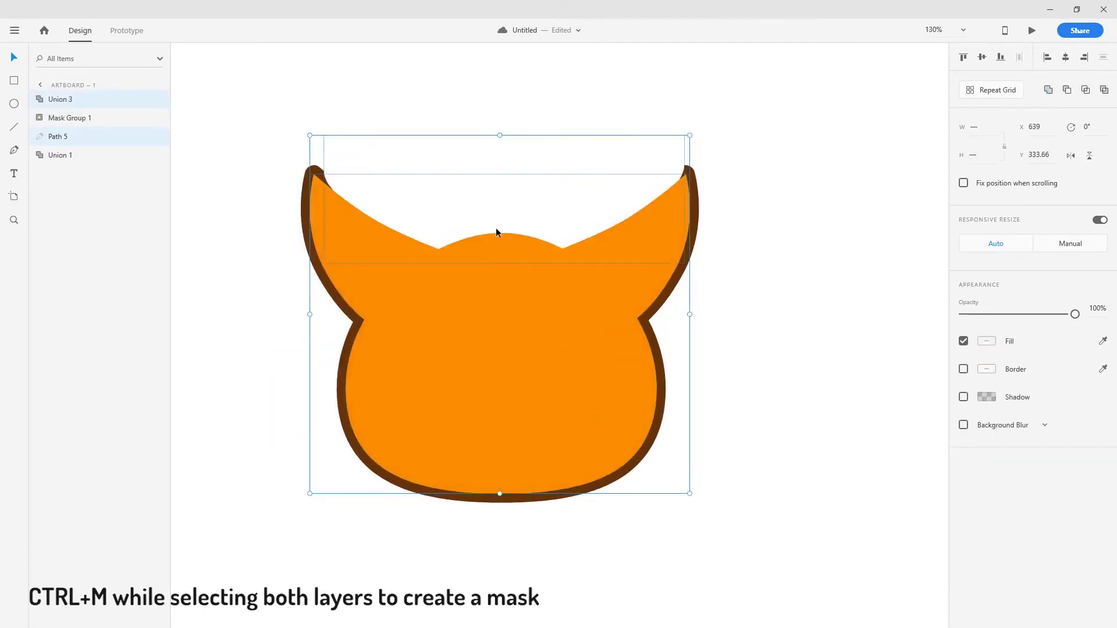
key(ctrl+m)
drag(1074, 314, 1010, 314)
key(Escape)
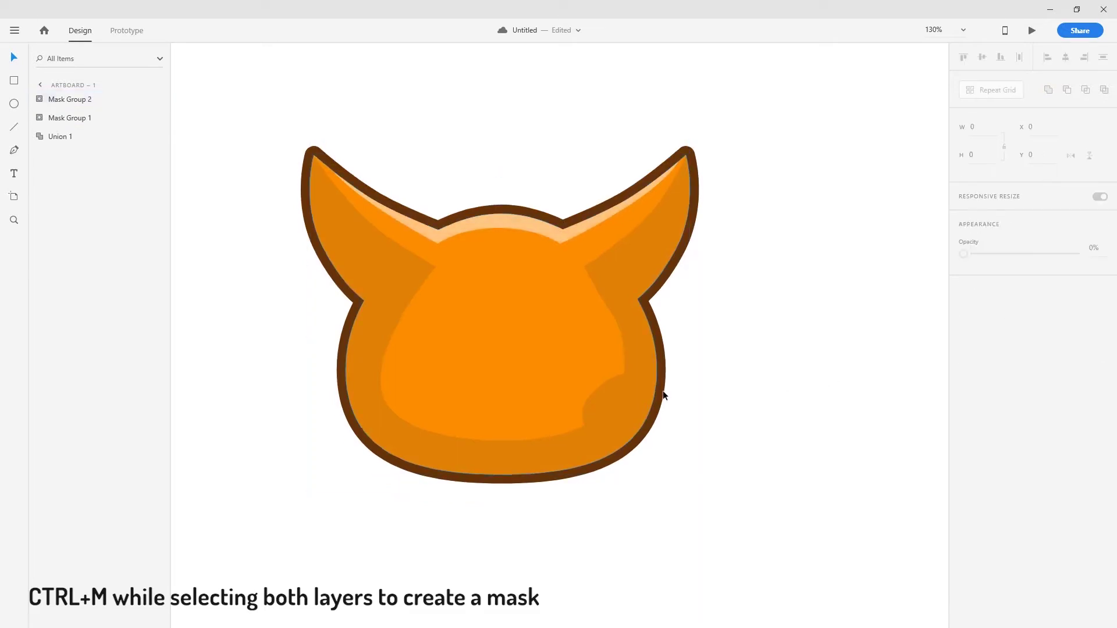
Step: Pen-draw a closed lower-face shape with a rounded muzzle bump
key(p)
click(367, 456)
mouse_move(444, 414)
mouse_down()
mouse_move(500, 423)
mouse_move(542, 396)
mouse_move(481, 395)
mouse_up()
click(485, 425)
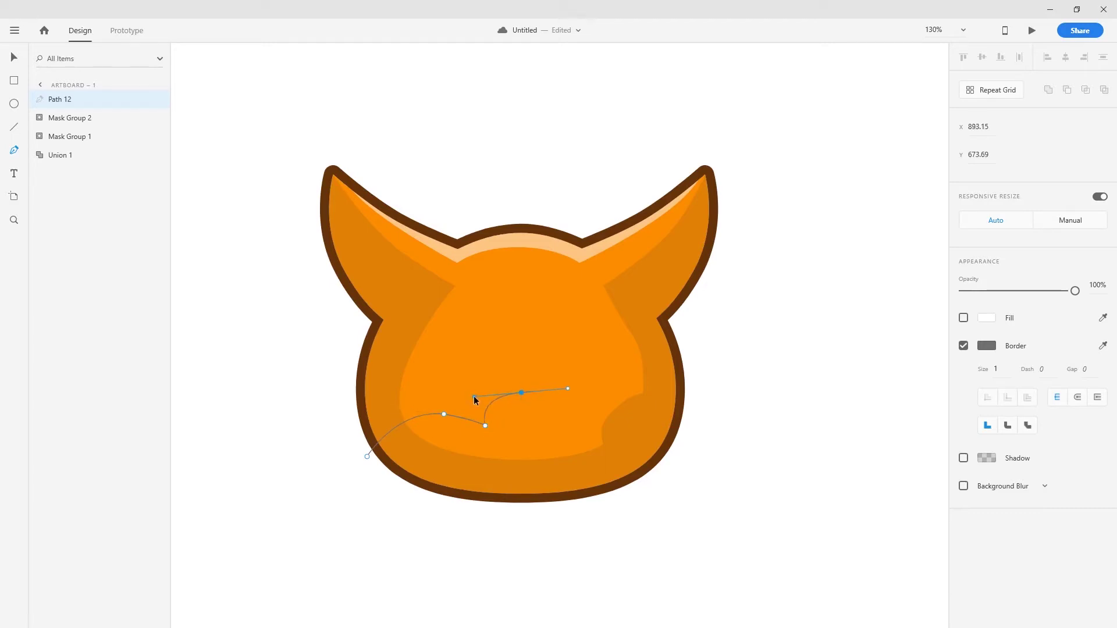
drag(707, 416, 810, 451)
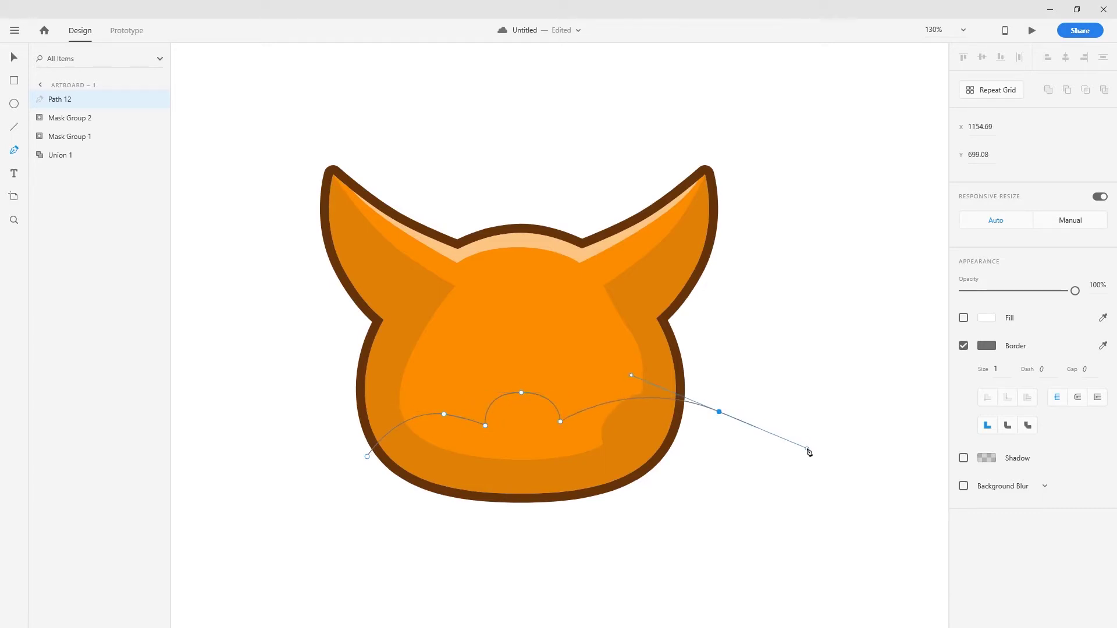
click(722, 528)
click(414, 546)
click(315, 489)
click(367, 456)
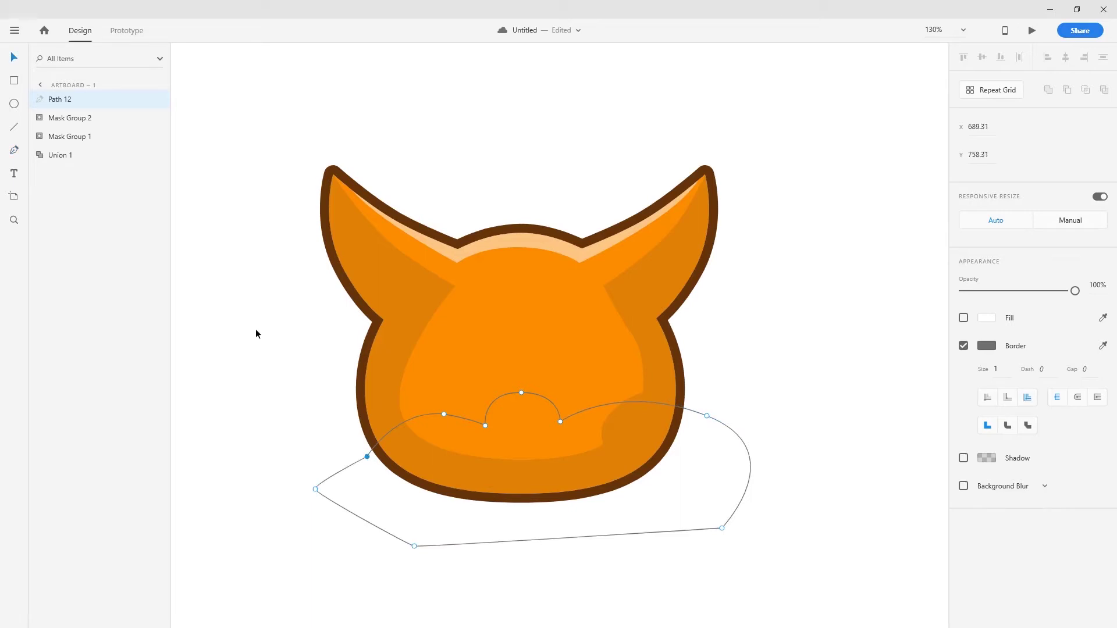
key(Escape)
Step: Mask the lower-face shape into a head copy as Mask Group 3, placed beneath the shading
click(663, 531)
click(519, 404)
key(ctrl+d)
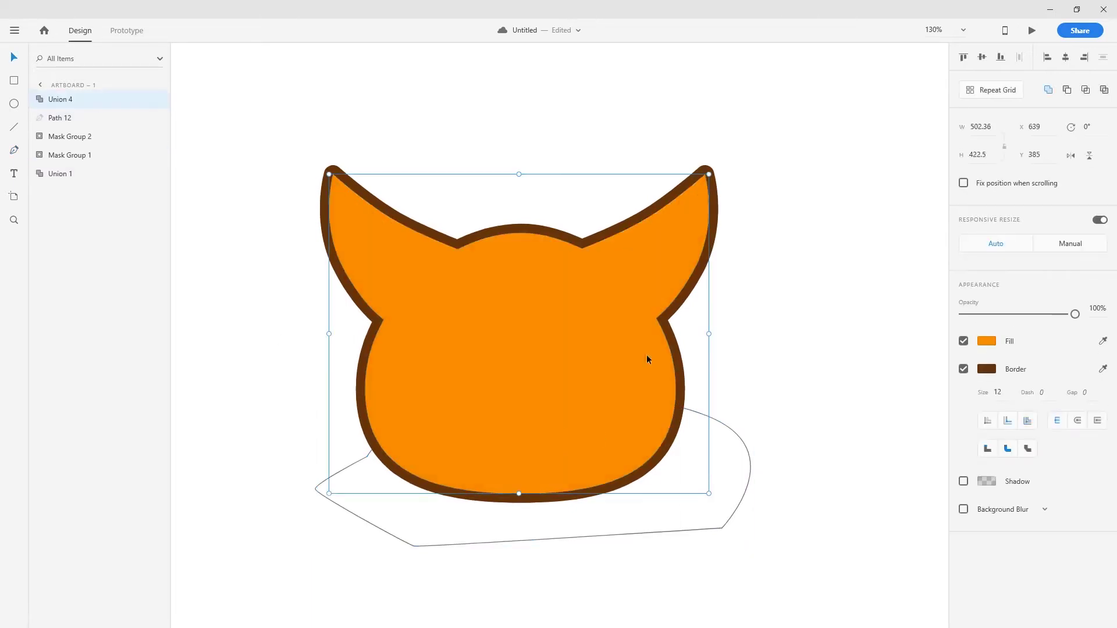
key(Escape)
click(731, 512)
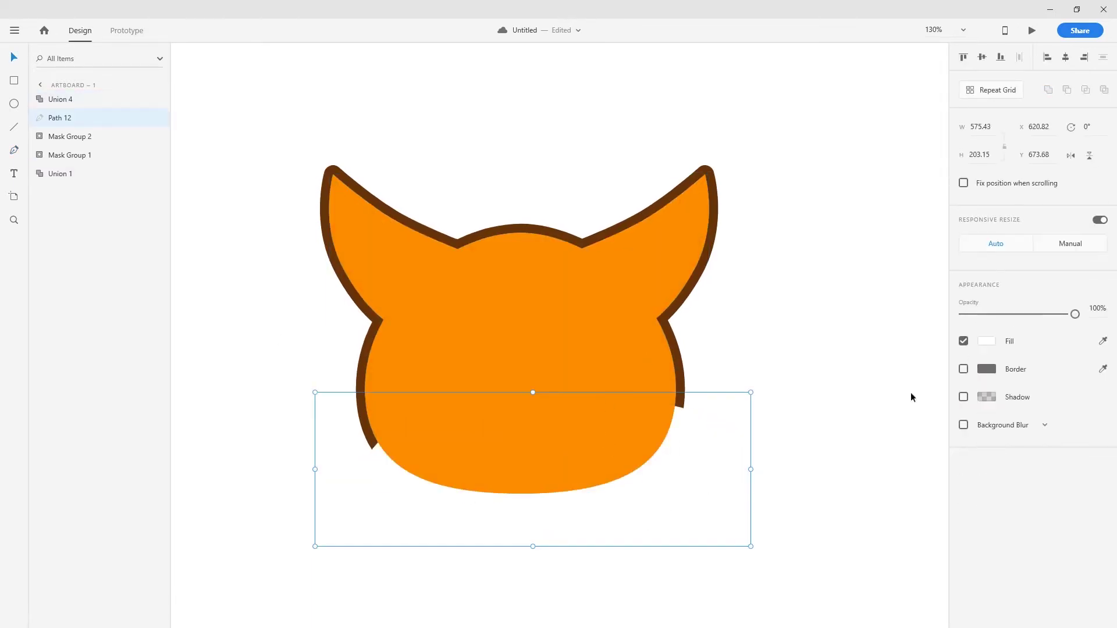
shift+click(578, 358)
key(ctrl+shift+m)
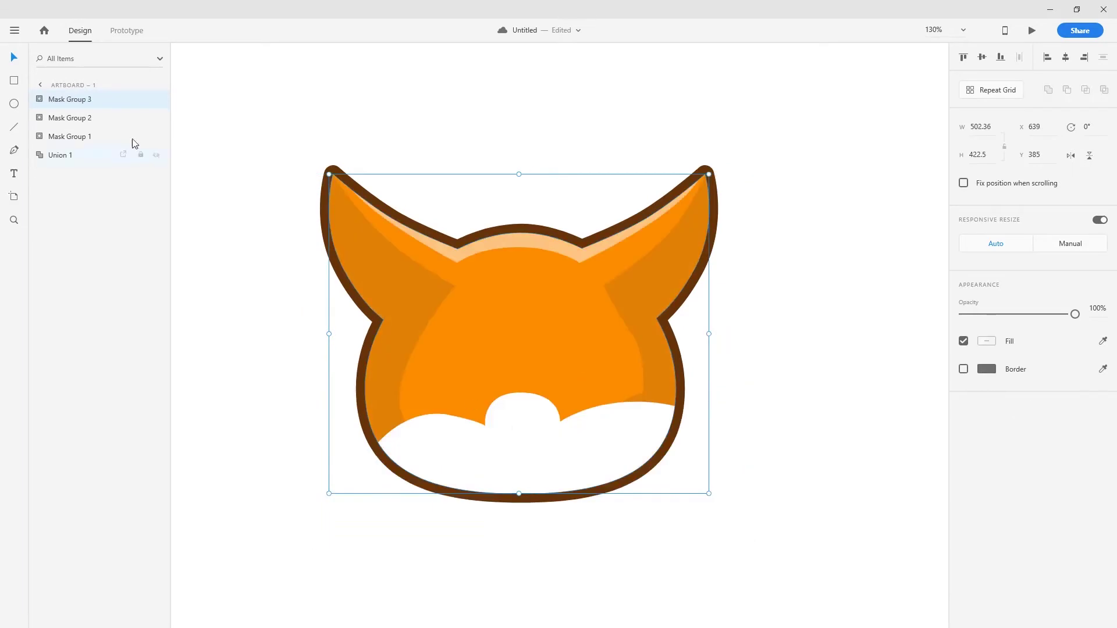
drag(134, 143, 133, 146)
key(Escape)
Step: Zoom in and start a downward-bending mouth curve under the muzzle bump
scroll(552, 442, up, 5)
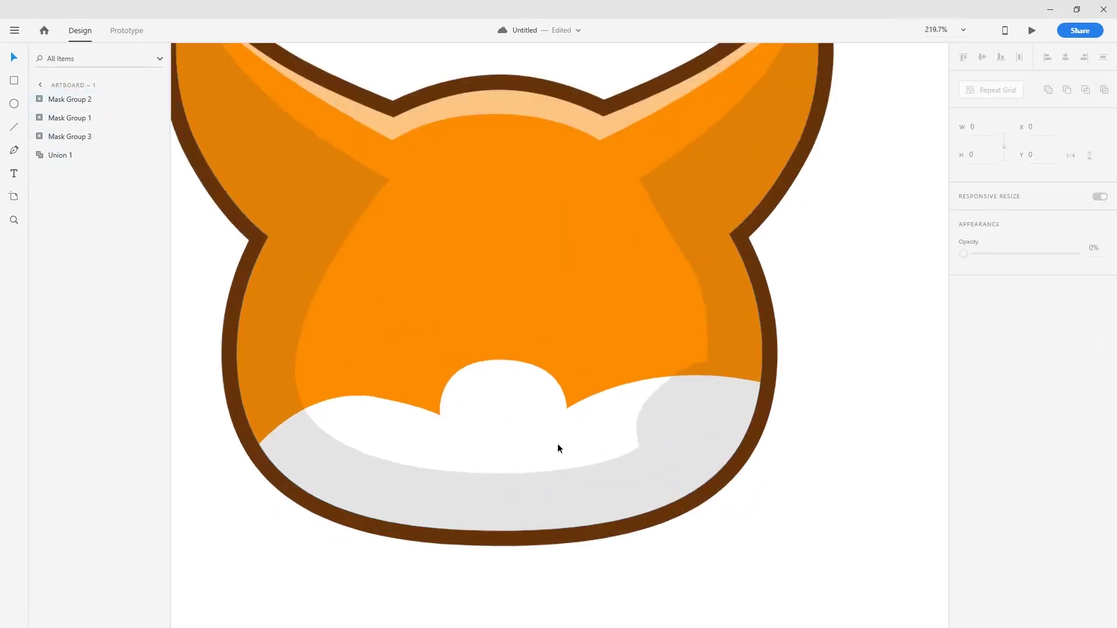
scroll(557, 448, up, 2)
key(p)
click(410, 421)
mouse_move(414, 455)
mouse_down()
mouse_move(561, 445)
mouse_move(536, 438)
mouse_move(488, 466)
mouse_up()
Step: Deepen the mouth curve and give it a sampled dark brown 13-px border
key(Escape)
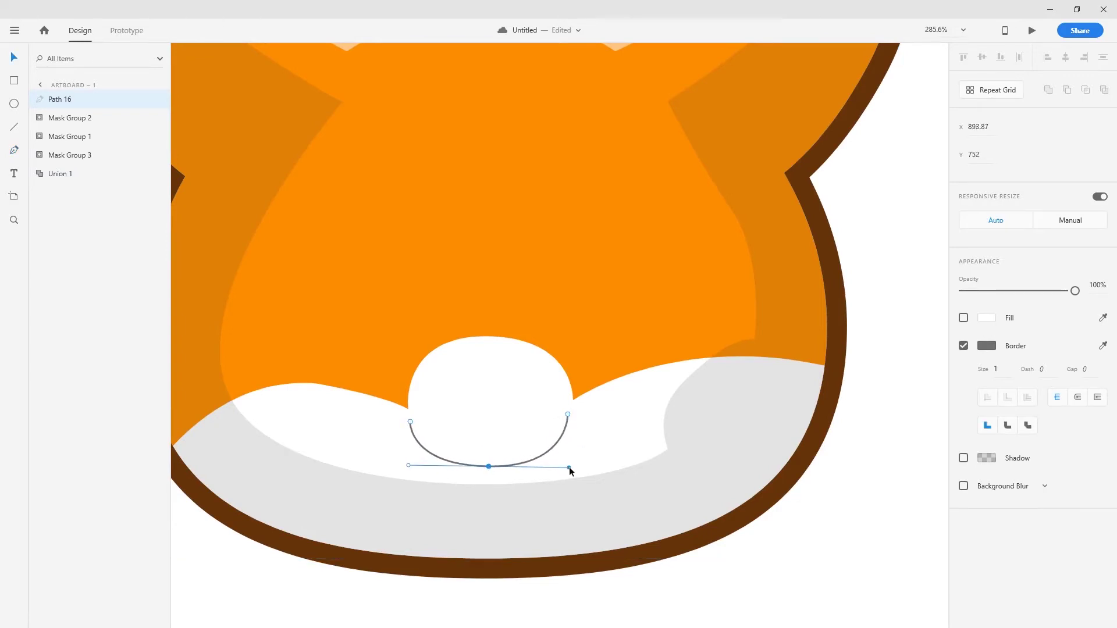
drag(569, 469, 574, 467)
key(Escape)
click(515, 462)
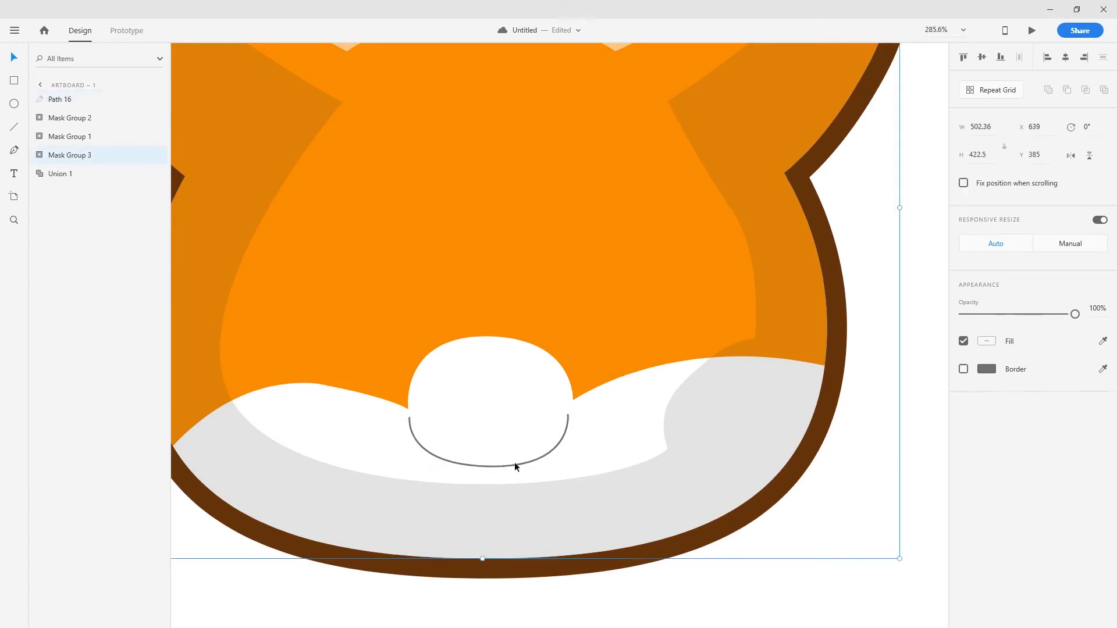
click(987, 369)
click(945, 410)
click(792, 490)
double_click(996, 392)
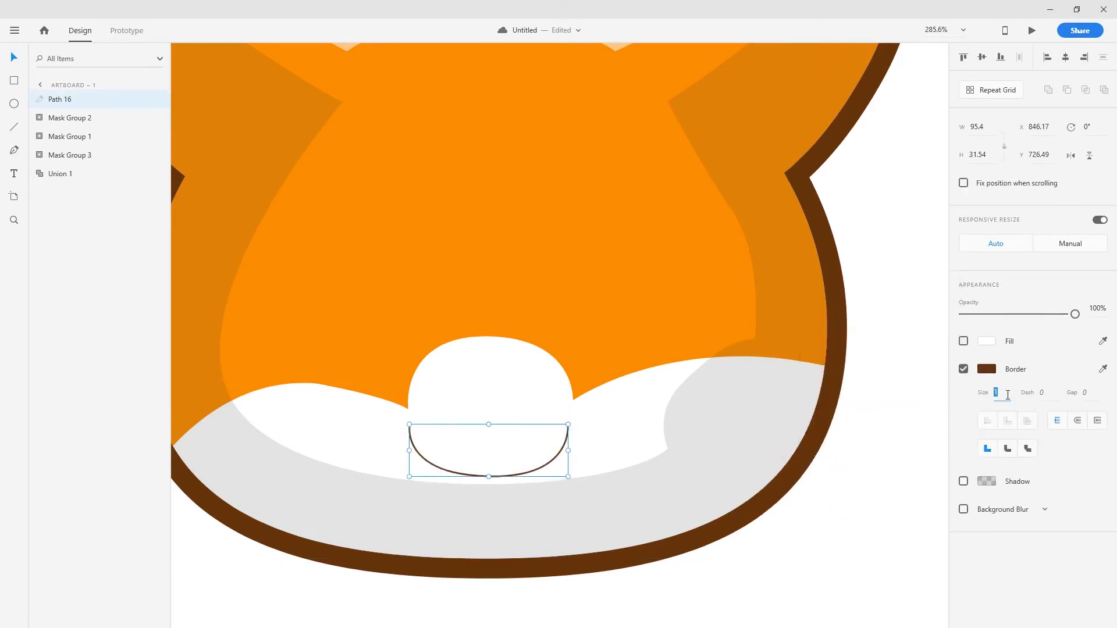
text(13)
key(Return)
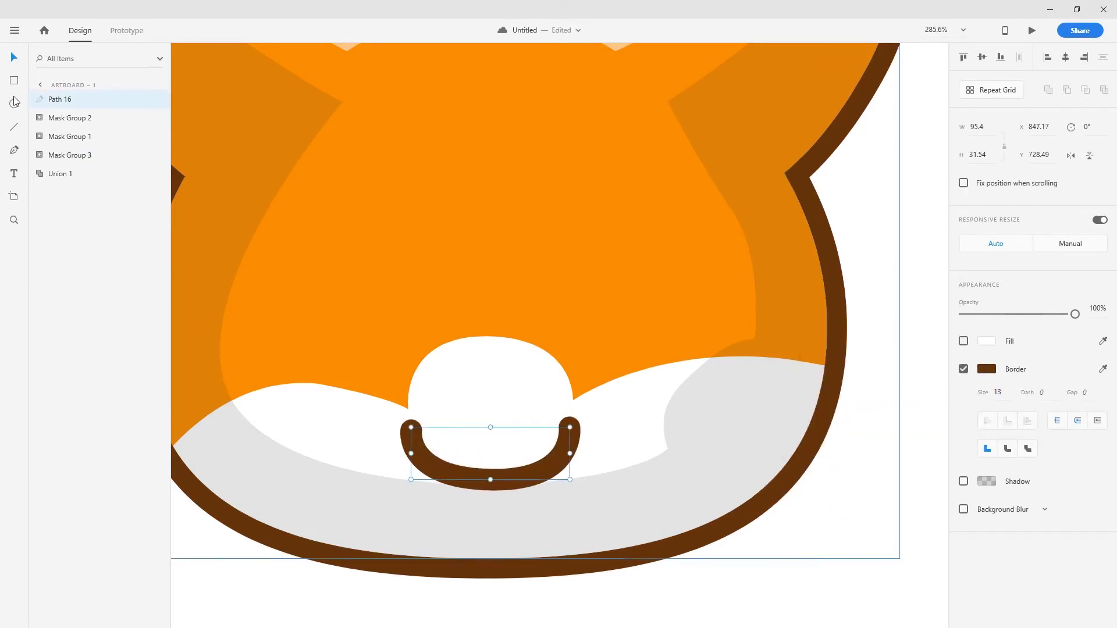
Step: Make a flat-topped dark brown nose without outline and move it into the muzzle bump
key(e)
drag(518, 378, 450, 441)
key(v)
double_click(484, 407)
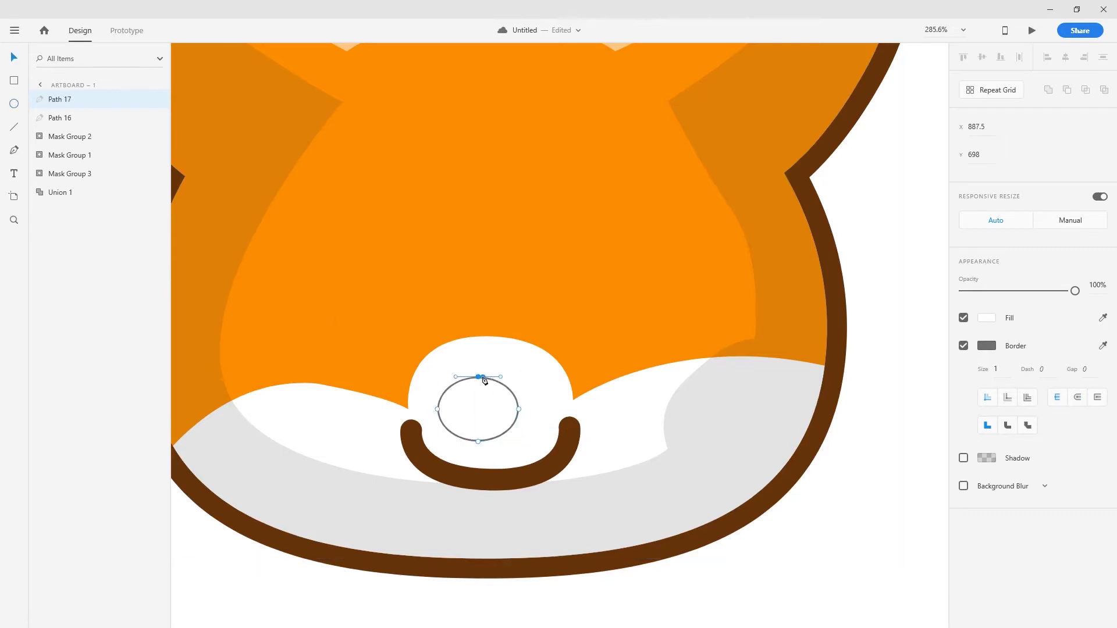
drag(484, 378, 483, 393)
click(517, 437)
click(986, 369)
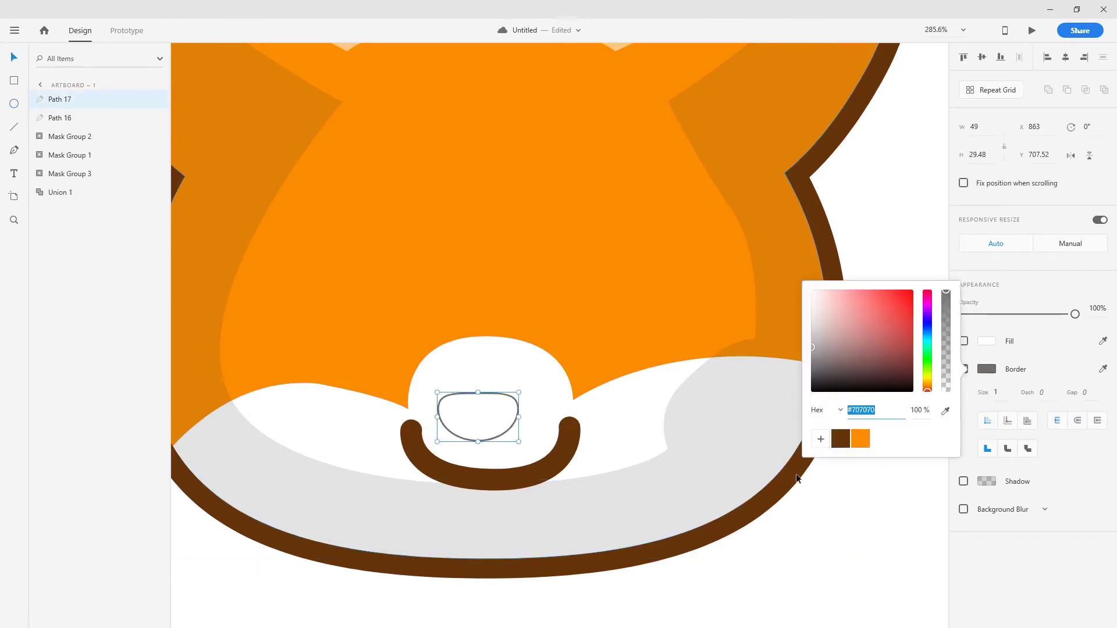
click(841, 438)
click(987, 341)
click(840, 420)
click(964, 368)
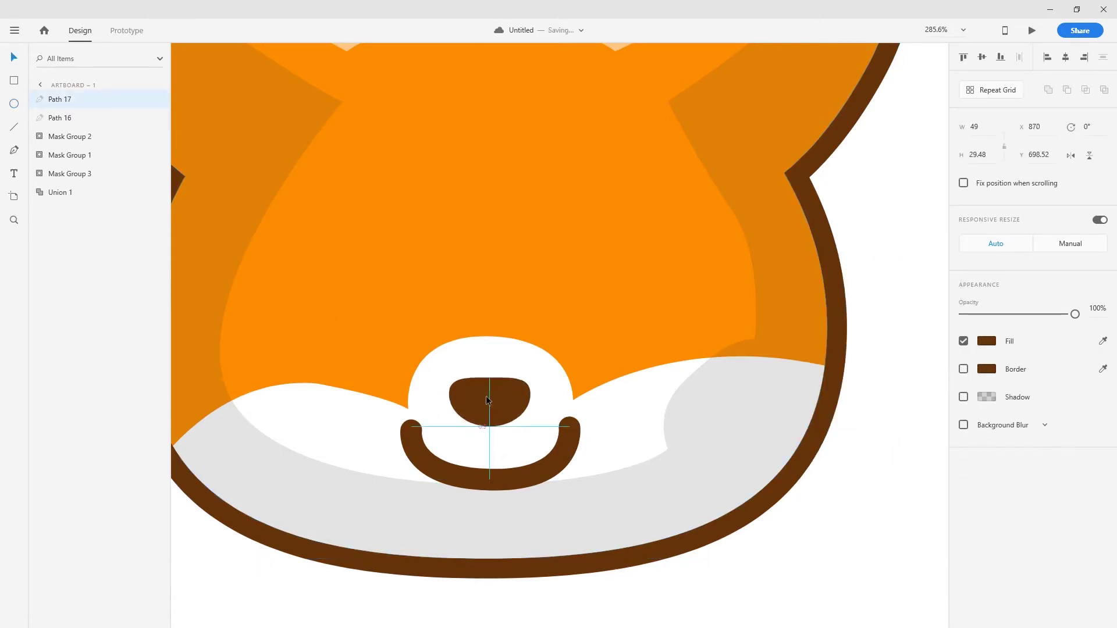
mouse_move(445, 431)
mouse_down()
mouse_move(457, 416)
mouse_move(489, 480)
mouse_up()
Step: Draw a dark brown, 13-px line joining the nose to the mouth
key(l)
click(986, 341)
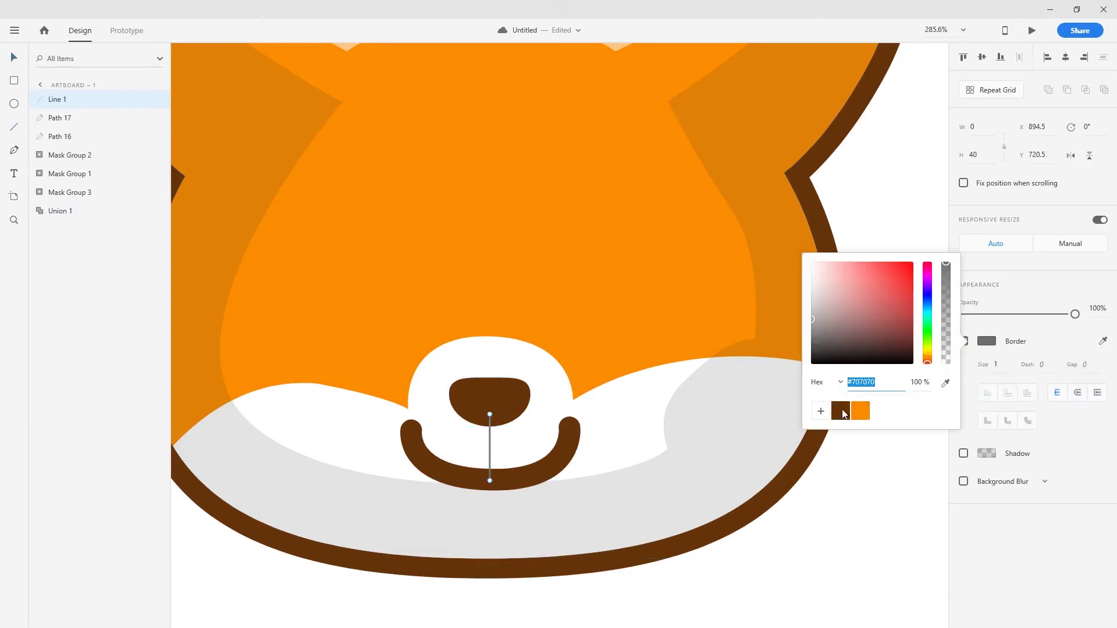
click(840, 407)
click(998, 365)
text(13)
scroll(578, 445, up, 1)
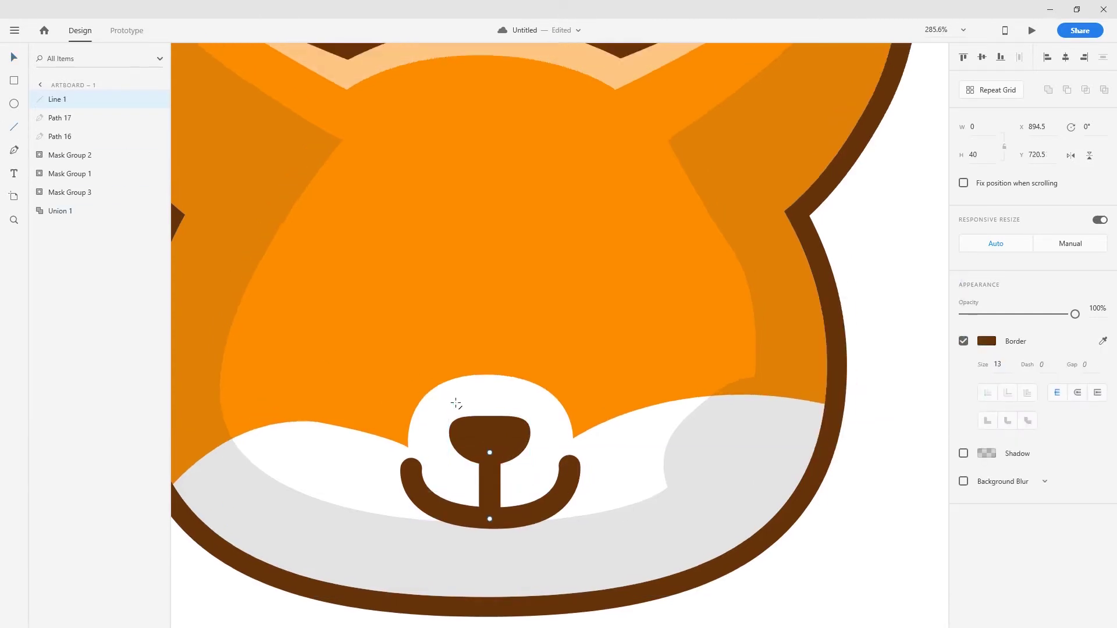
click(14, 151)
click(335, 333)
click(391, 292)
Step: Draw the left eye as a borderless ellipse with a flattened bottom, filled dark brown
key(e)
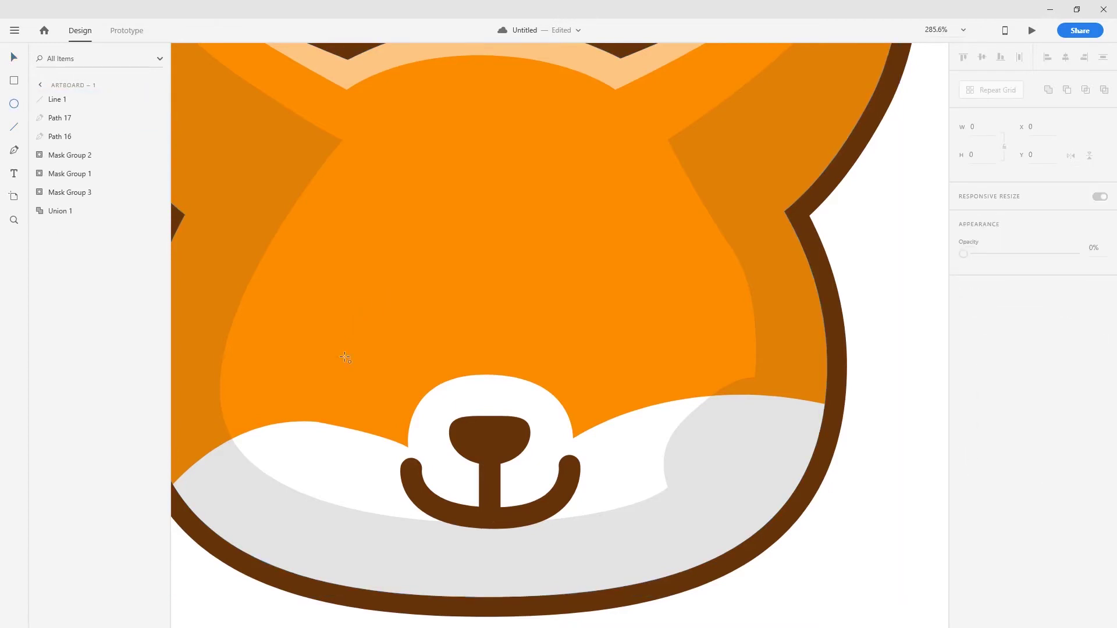
drag(411, 294, 324, 380)
click(963, 369)
double_click(374, 376)
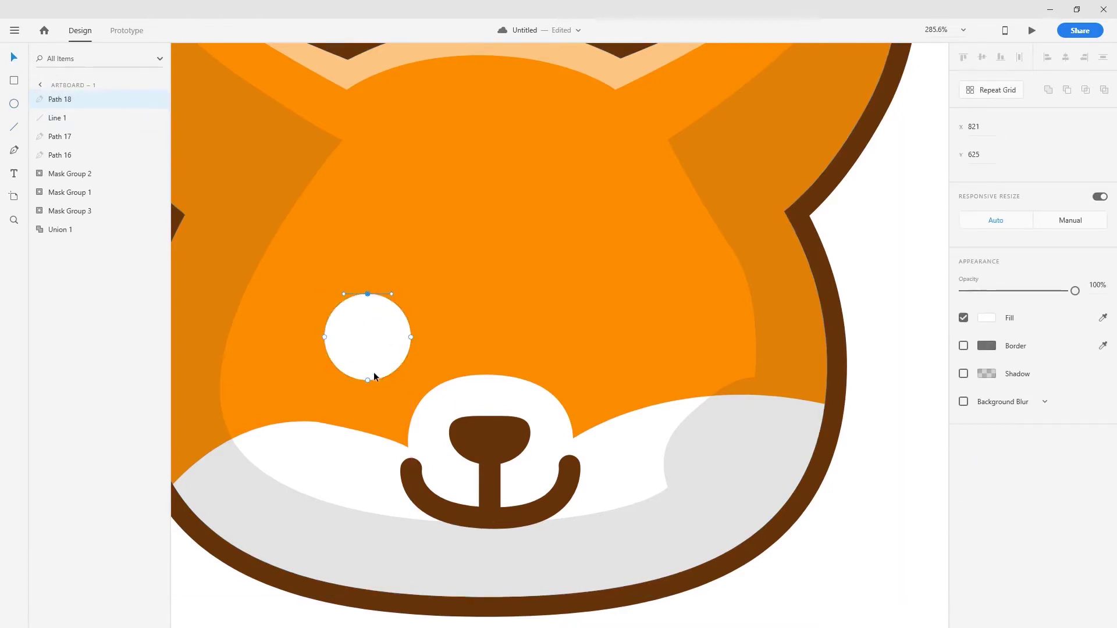
click(986, 317)
click(838, 394)
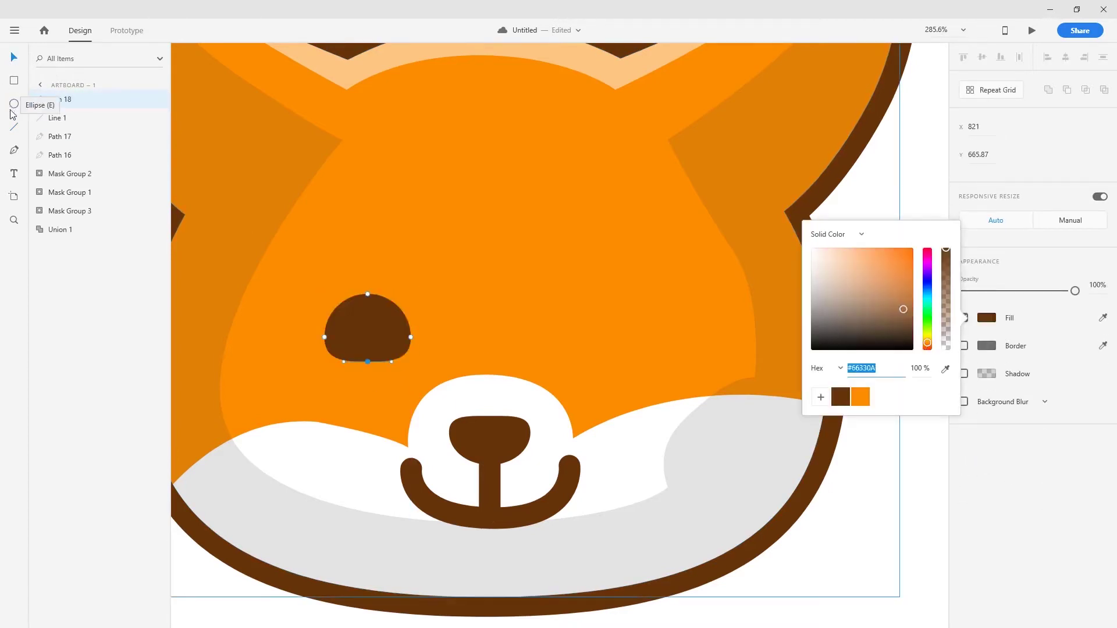
Step: Add a small borderless white highlight circle on the open eye
key(e)
mouse_move(442, 305)
mouse_down()
mouse_move(469, 332)
mouse_move(384, 320)
mouse_up()
click(963, 369)
Step: Draw an upward-arched winking eye curve on the right with a dark brown 12 px border
key(v)
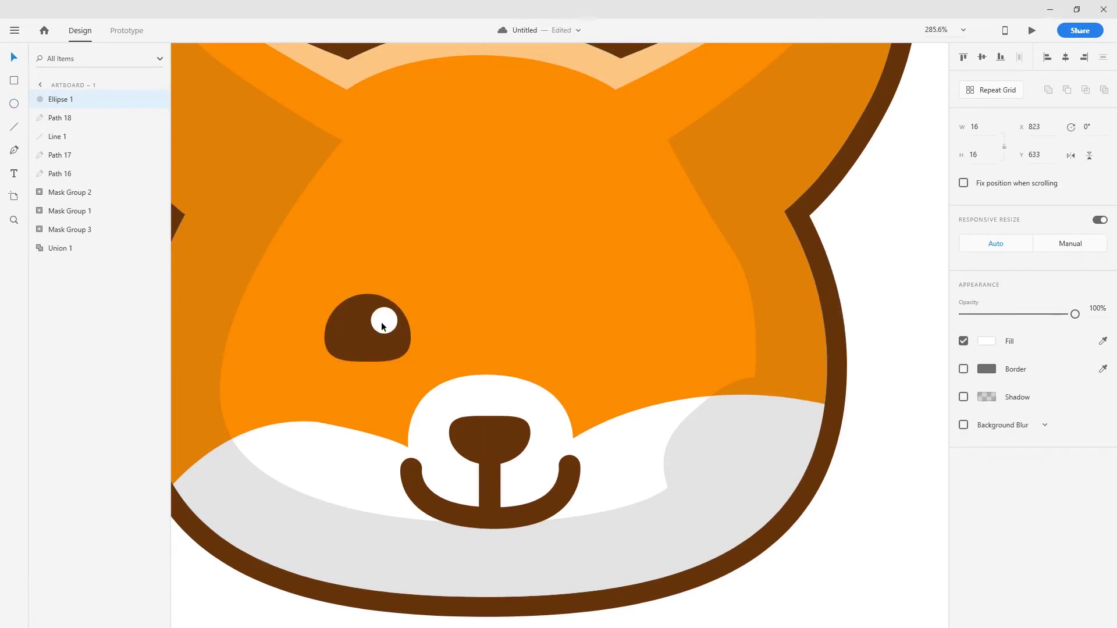
click(564, 334)
drag(625, 315, 638, 324)
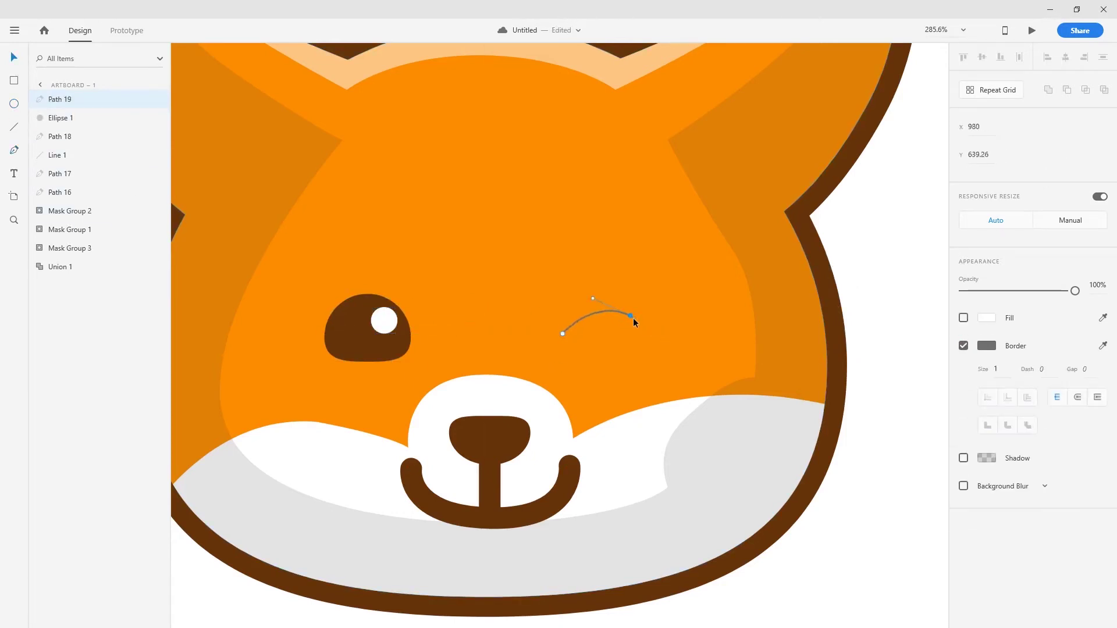
click(987, 346)
click(838, 417)
double_click(996, 369)
text(12)
key(Escape)
Step: Draw a borderless orange bridge shape from the wink to the nose, moved below Path 16
click(587, 317)
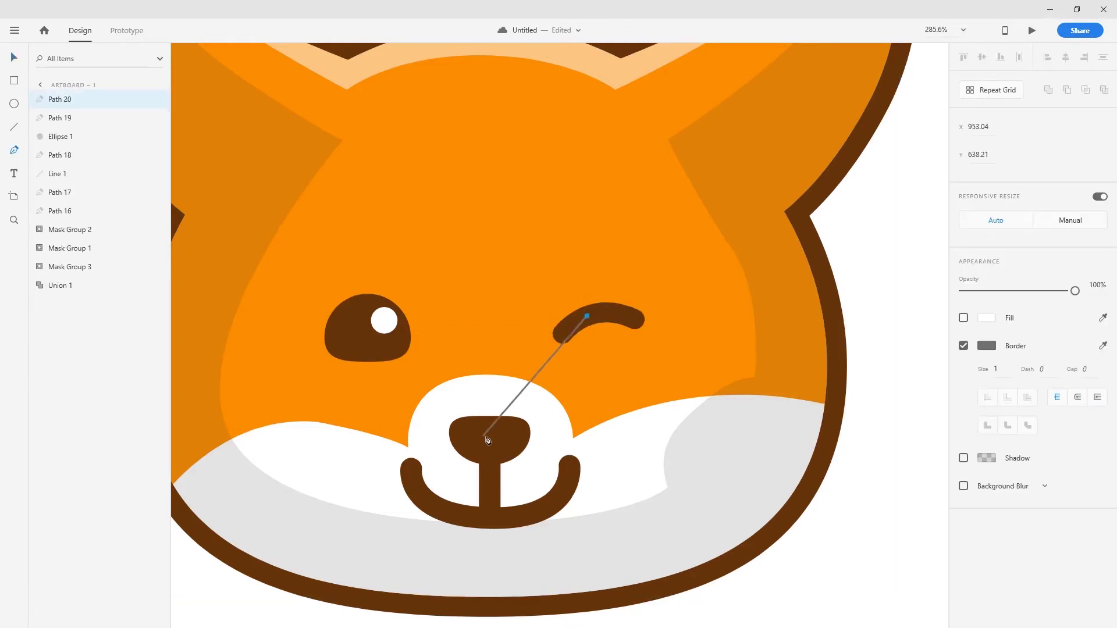
drag(519, 429, 514, 496)
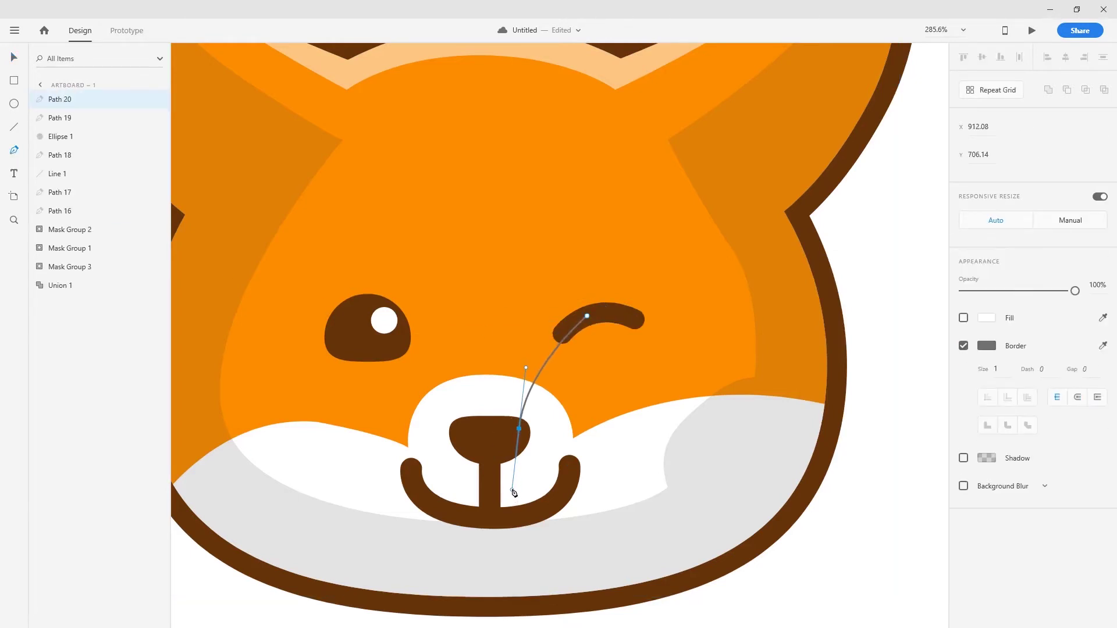
click(463, 433)
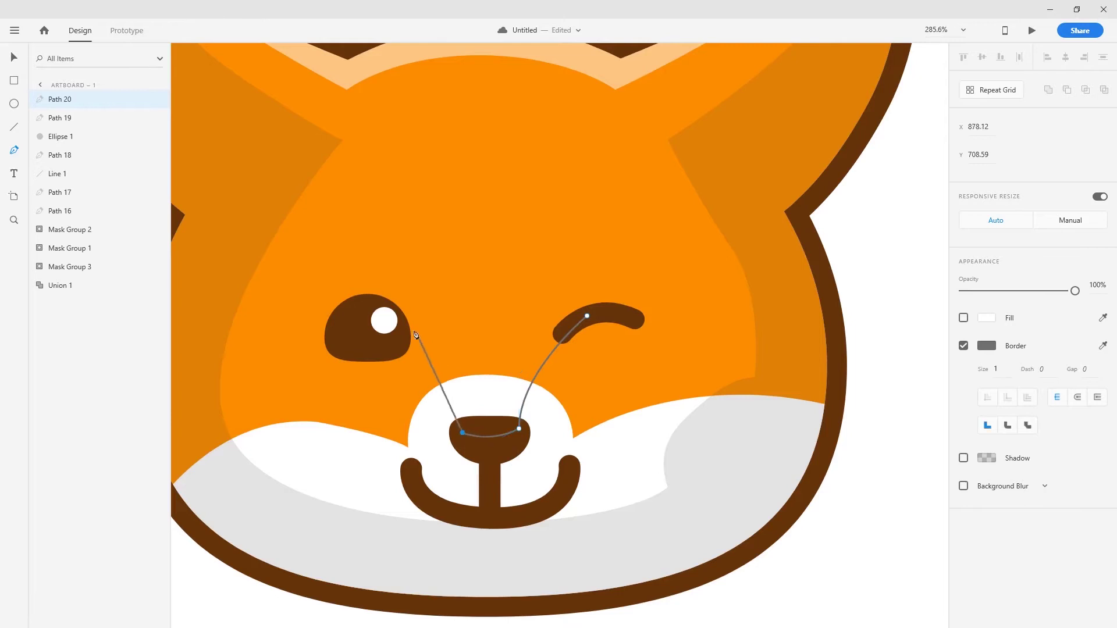
click(409, 331)
key(Escape)
click(964, 318)
click(987, 317)
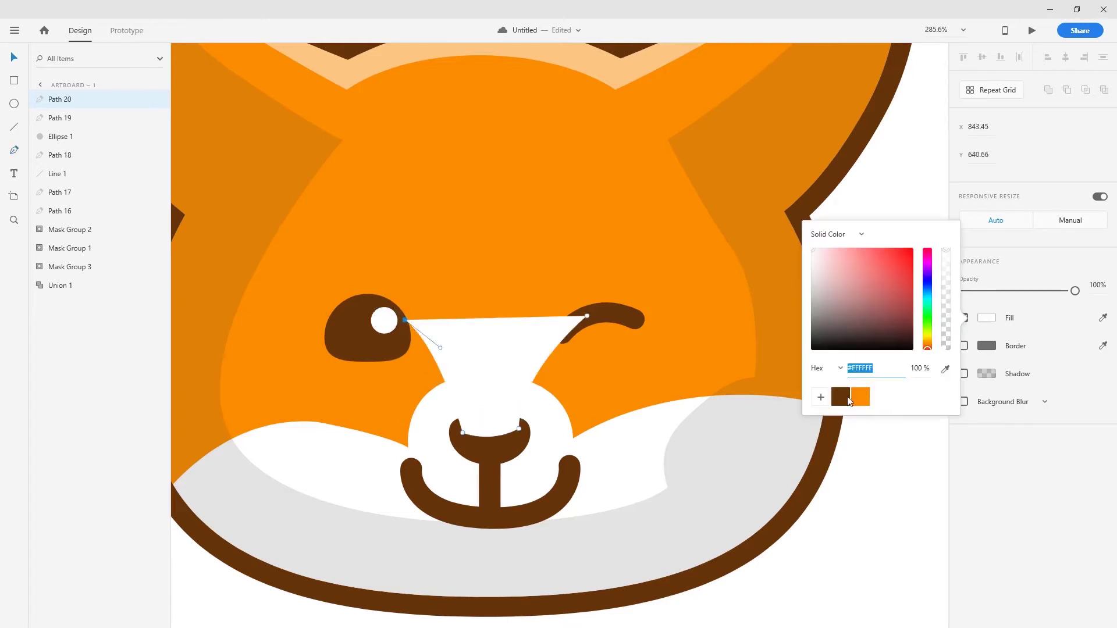
click(857, 394)
click(963, 345)
drag(60, 99, 60, 210)
Step: Pen-draw a shading path from the open eye past the mouth, across the nose, to the wink
key(p)
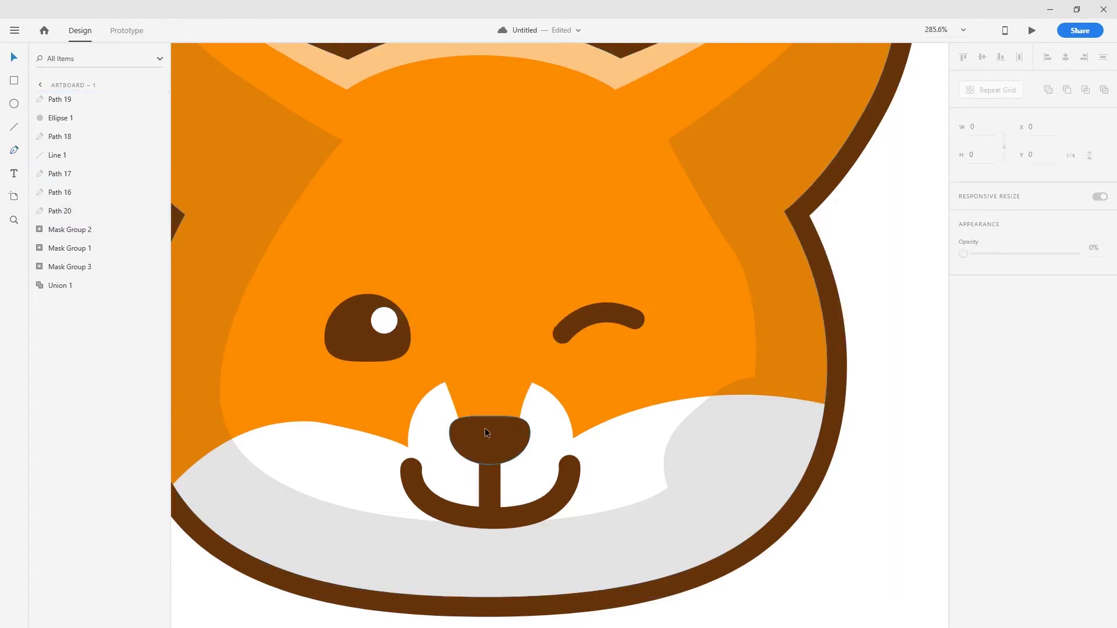
click(354, 359)
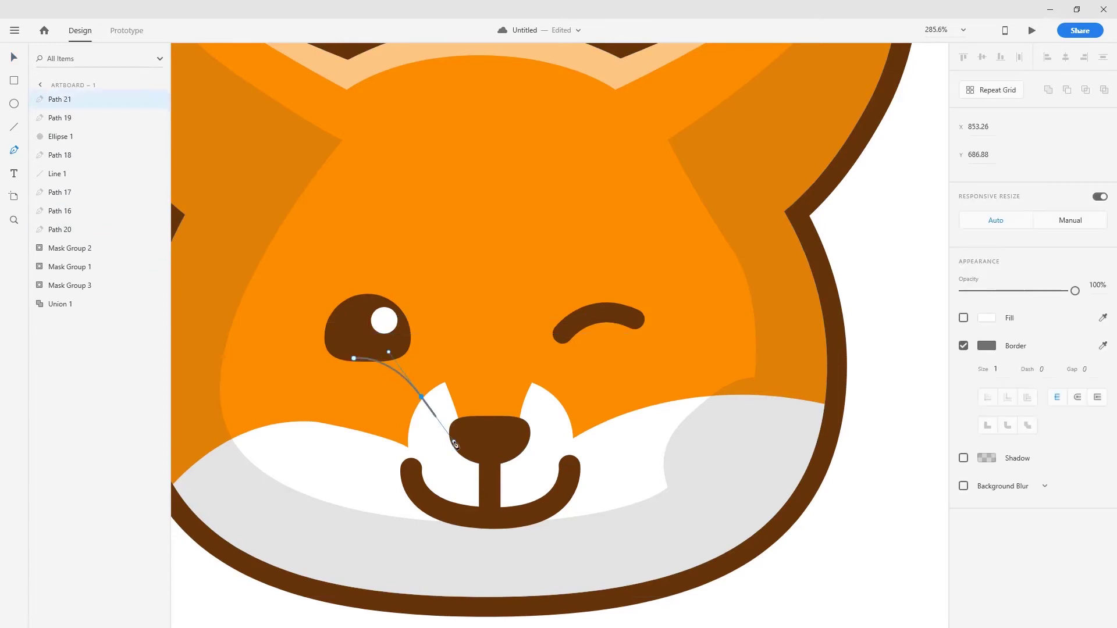
drag(416, 467, 448, 513)
drag(407, 459, 411, 485)
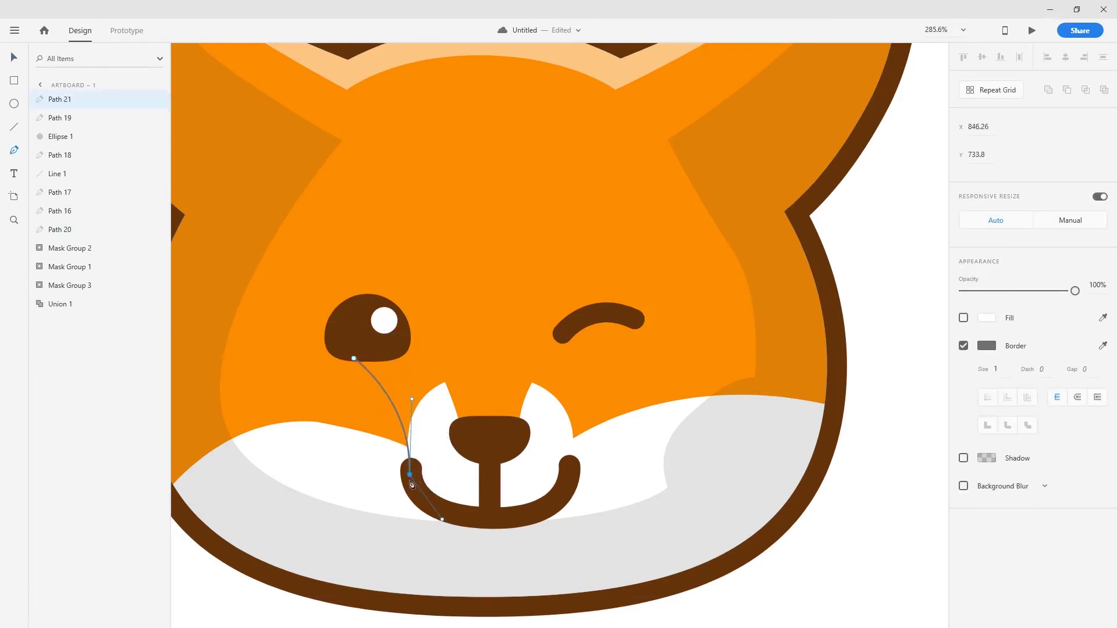
drag(488, 435, 579, 454)
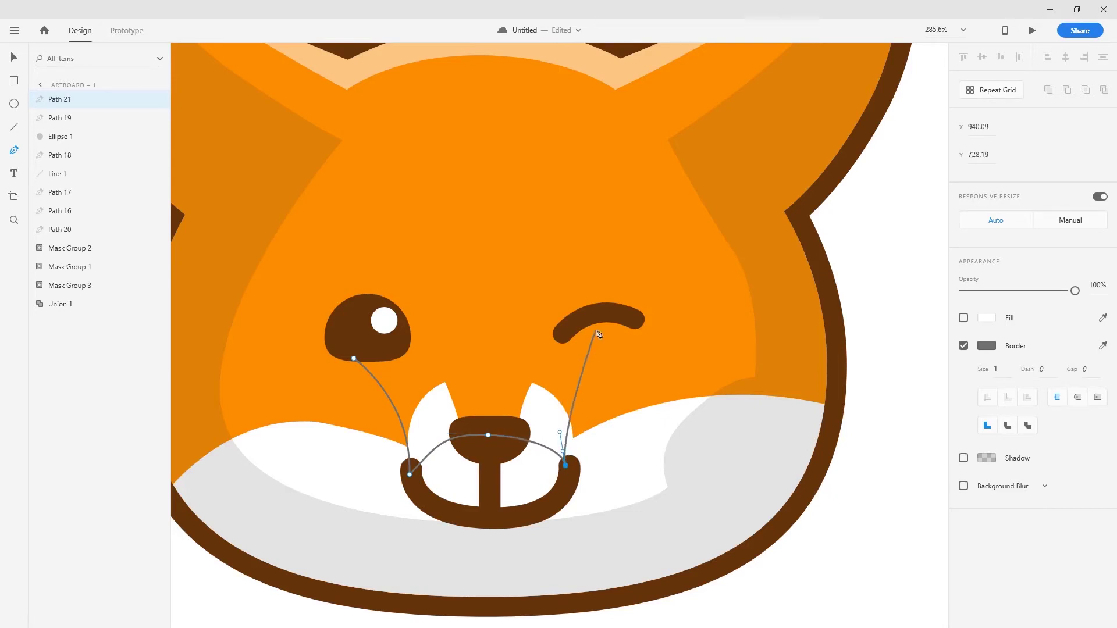
drag(608, 321, 659, 311)
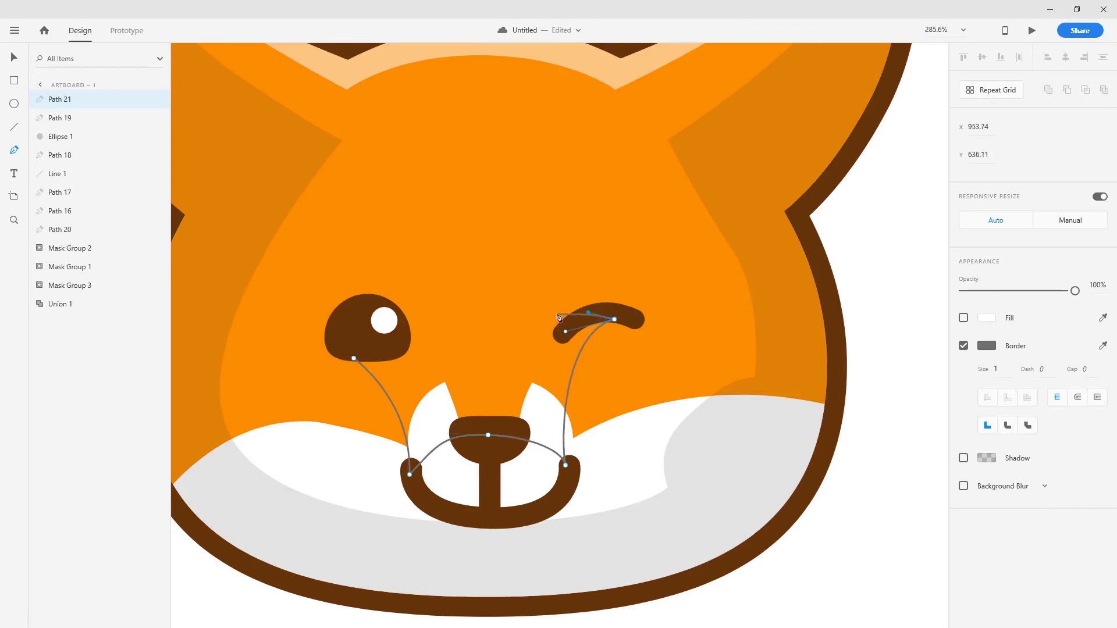
click(507, 336)
drag(466, 325, 395, 311)
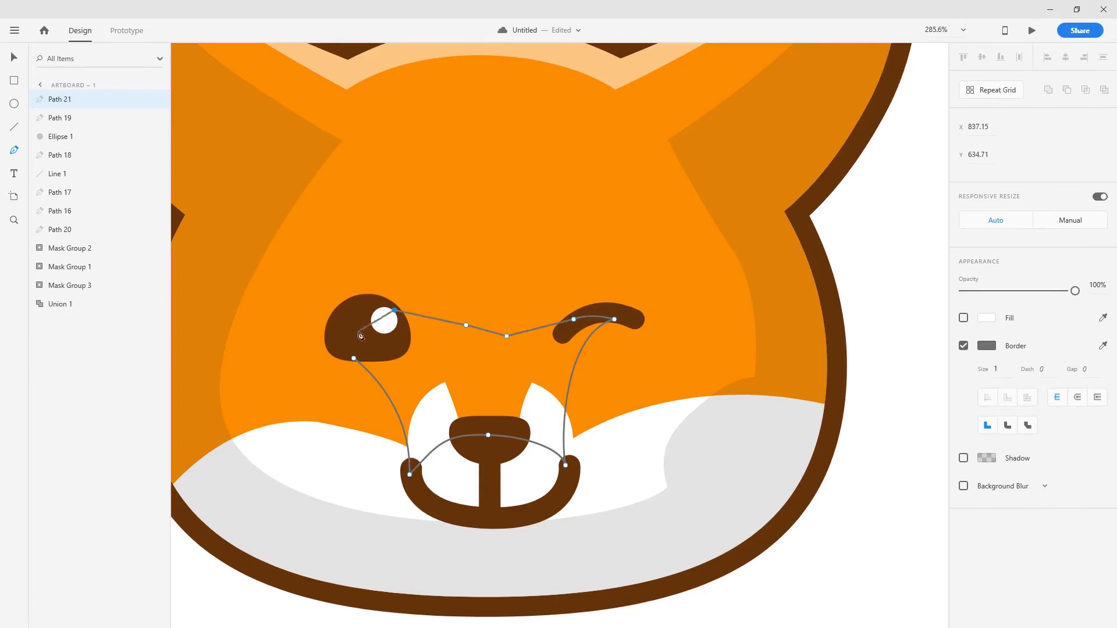
Step: Give the shading shape no border, a dark grey fill and 13% opacity
click(963, 346)
click(963, 318)
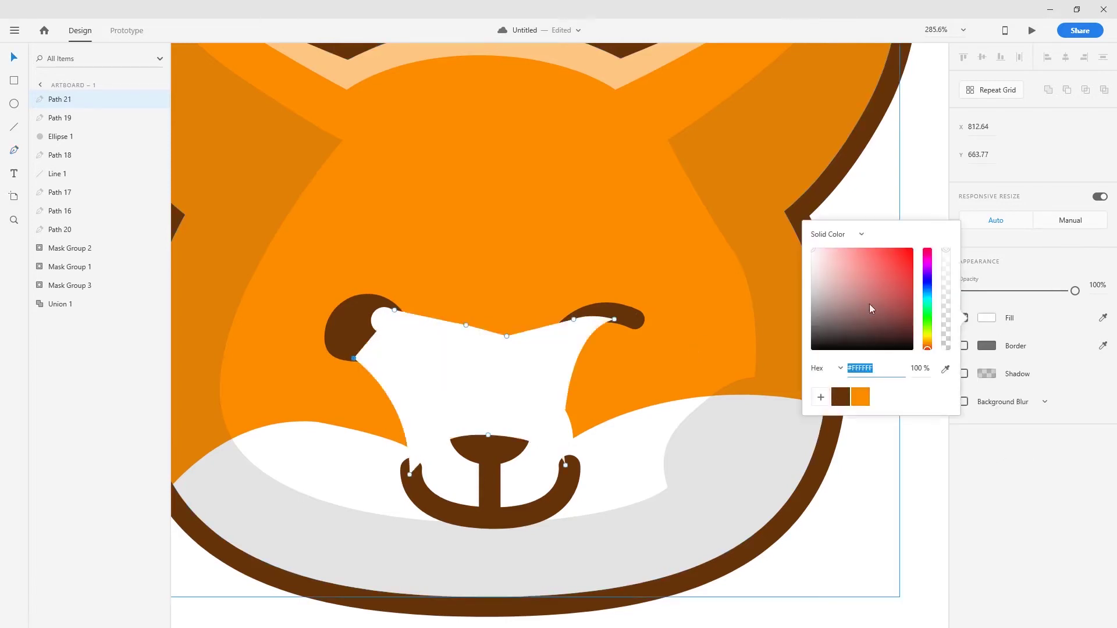
drag(871, 307, 838, 348)
key(Escape)
click(99, 267)
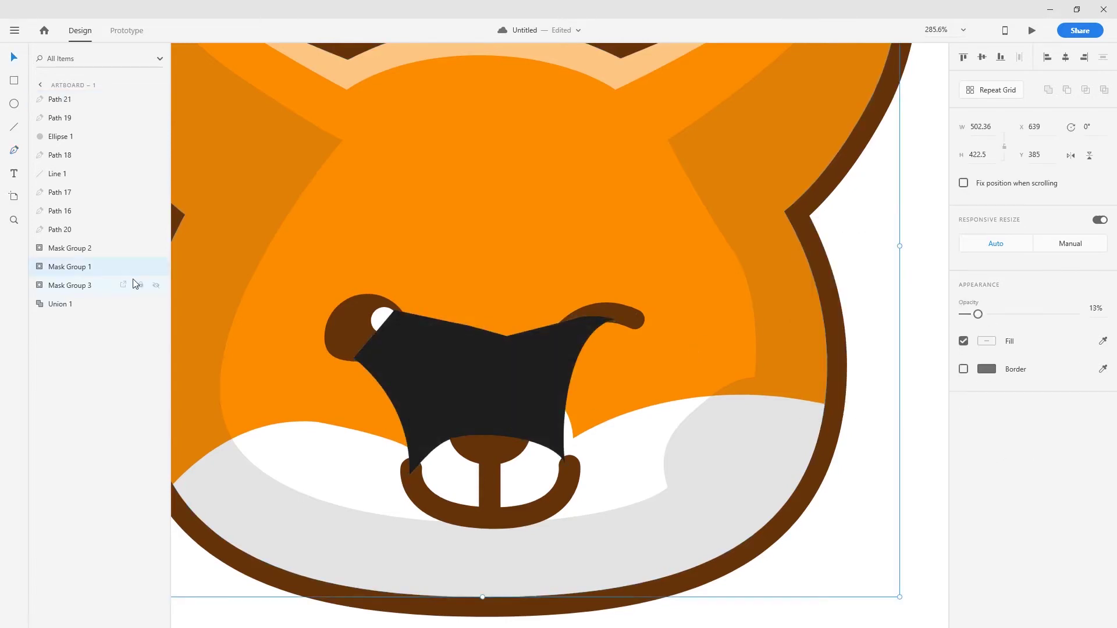
click(986, 341)
click(506, 376)
click(1094, 307)
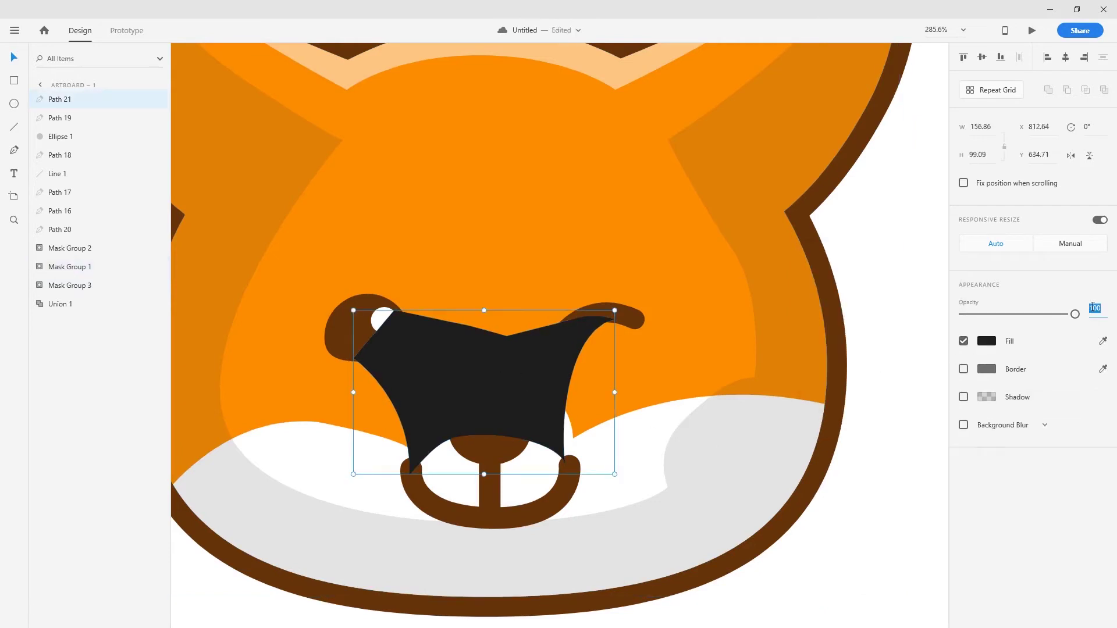
text(13)
click(986, 341)
Step: Move Path 21 below Path 20, then nudge both paths' anchor points onto the eye edges
drag(58, 99, 42, 233)
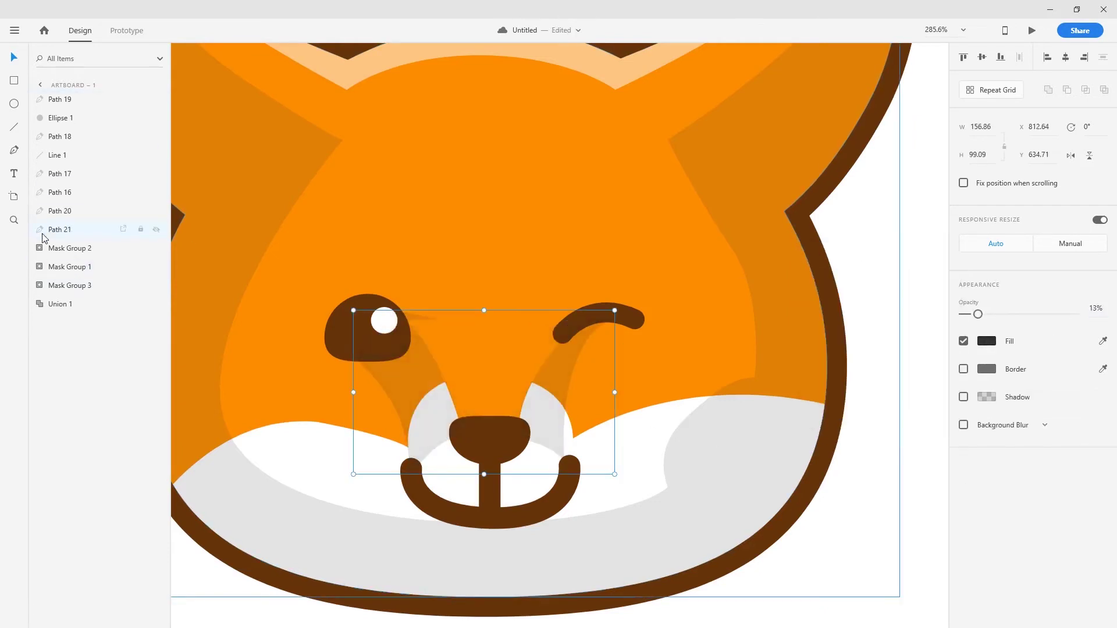
double_click(394, 326)
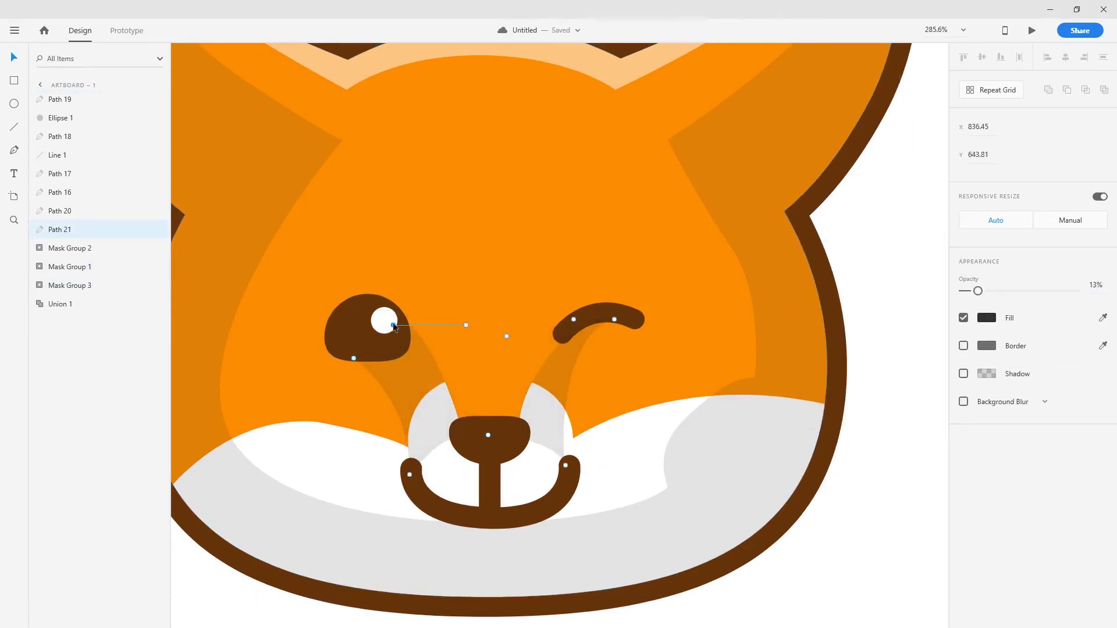
double_click(525, 344)
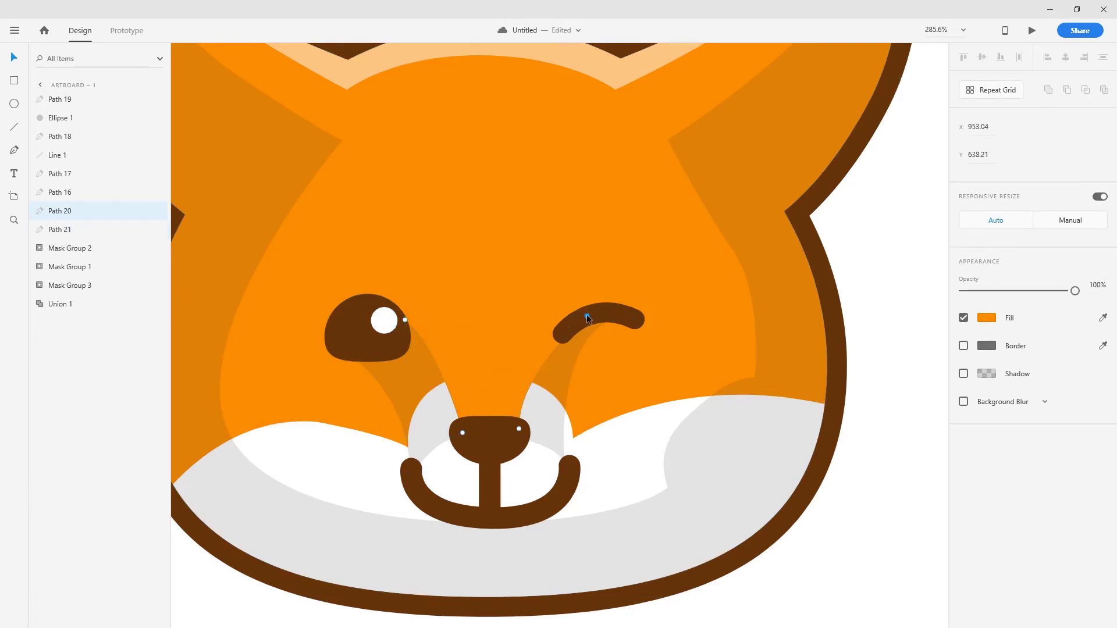
drag(587, 316, 551, 313)
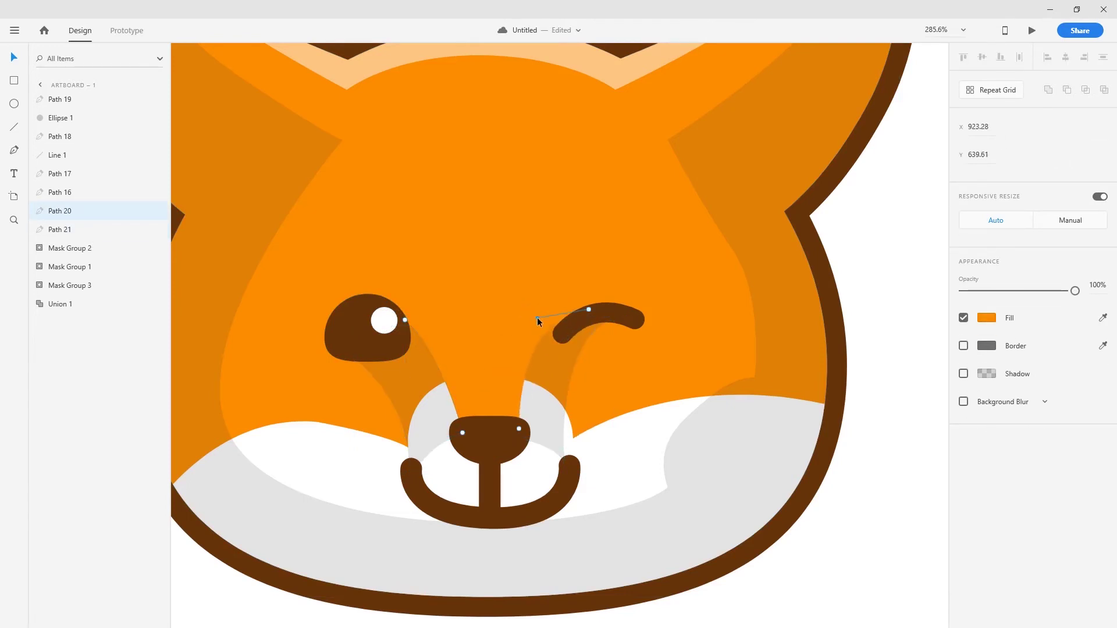
key(Escape)
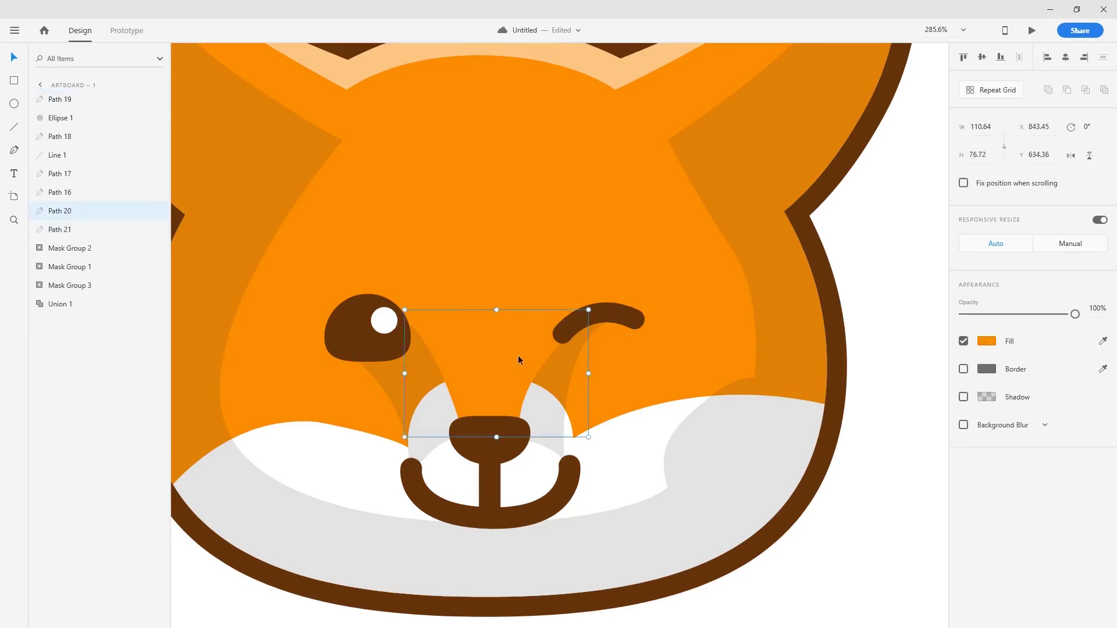
double_click(571, 339)
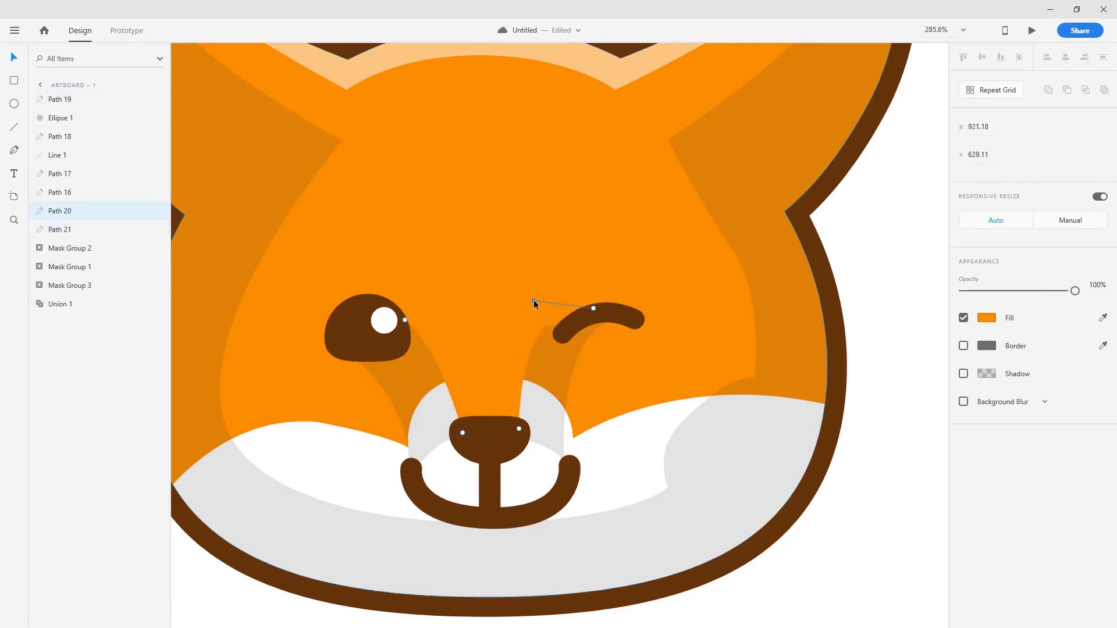
drag(405, 319, 391, 307)
click(384, 304)
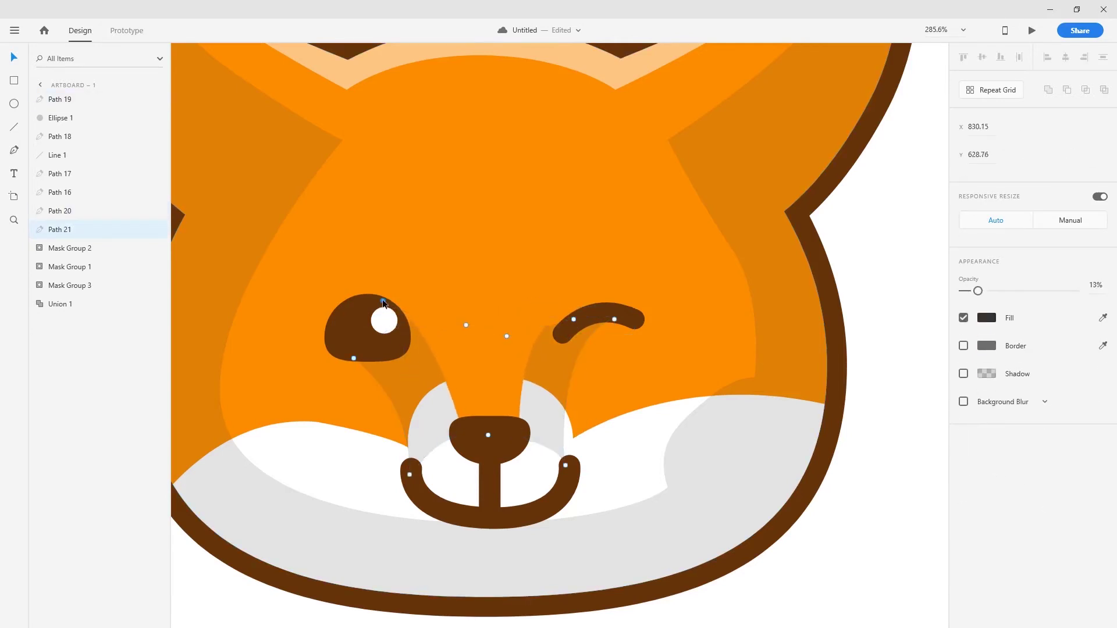
scroll(641, 411, down, 3)
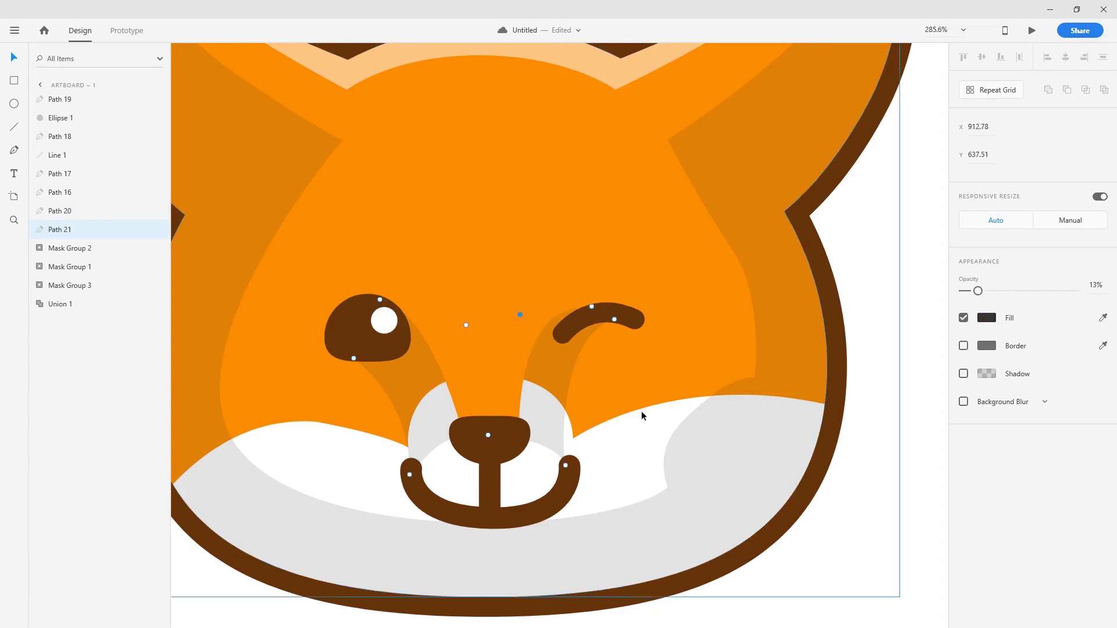
Step: Pen-draw a closed inner-ear outline from the left ear's notch up to its tip
key(Escape)
key(Escape)
scroll(661, 420, down, 3)
scroll(322, 368, up, 3)
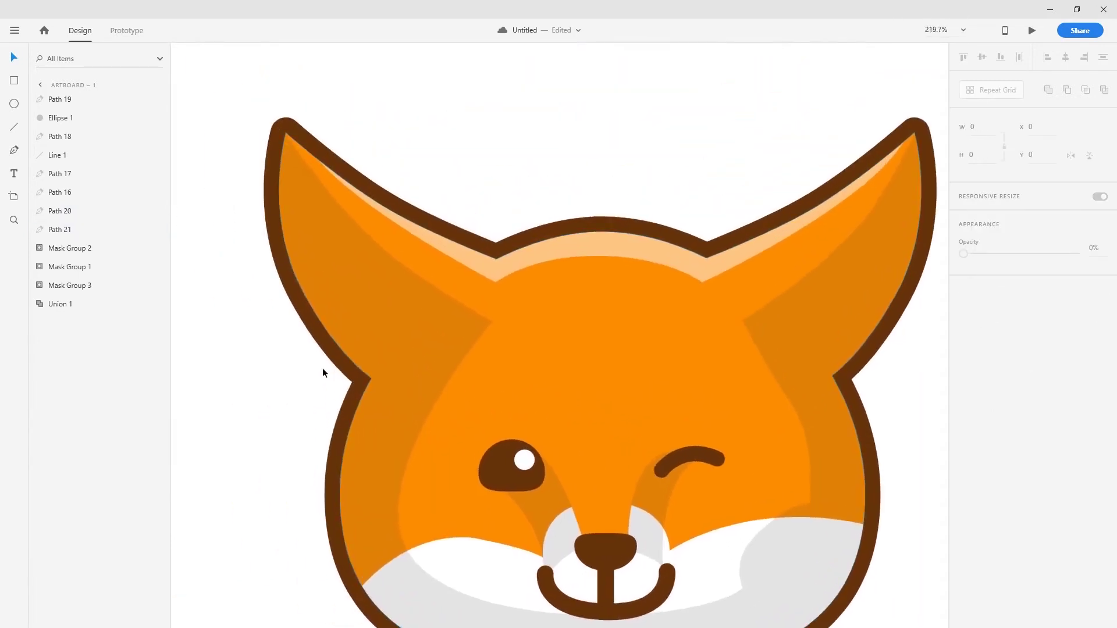
scroll(384, 384, up, 2)
key(p)
click(387, 387)
drag(486, 289, 543, 271)
scroll(543, 272, up, 2)
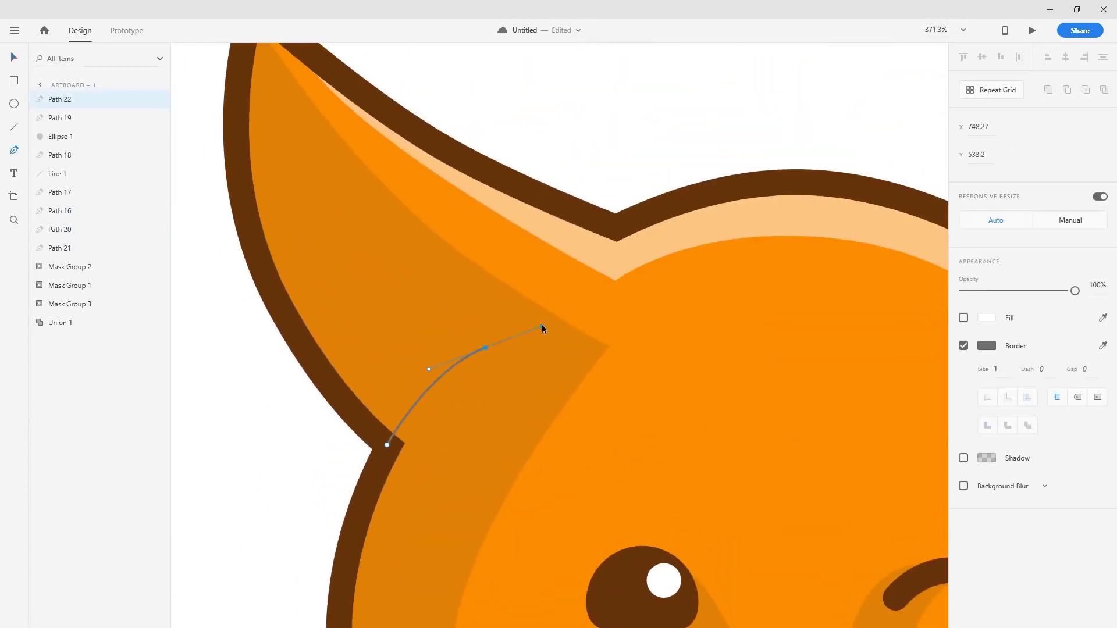
drag(542, 324, 538, 320)
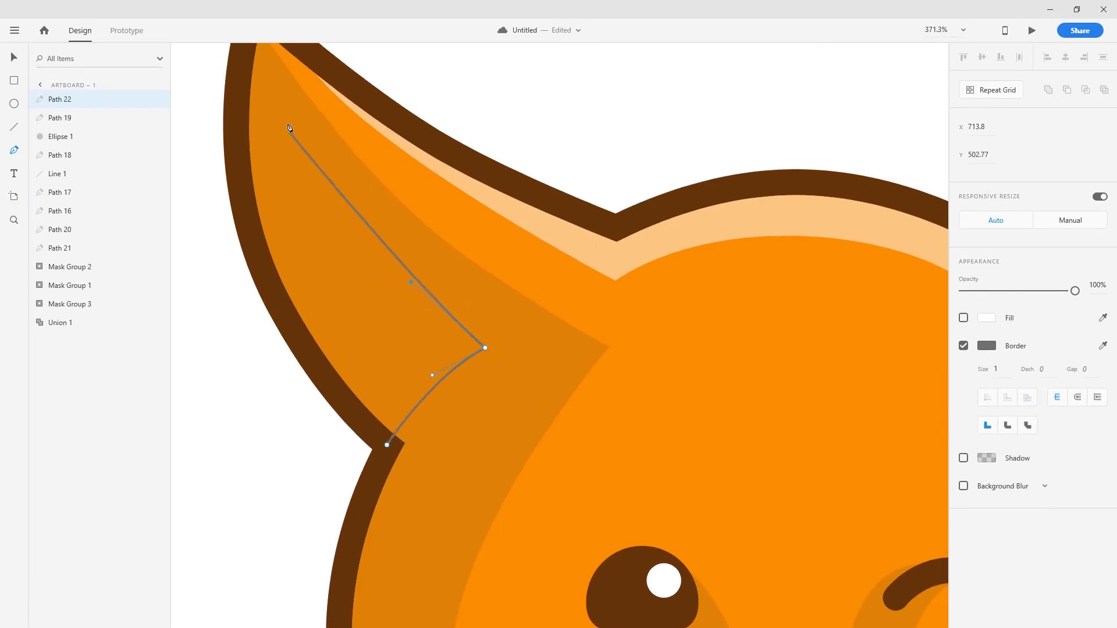
drag(282, 124, 260, 72)
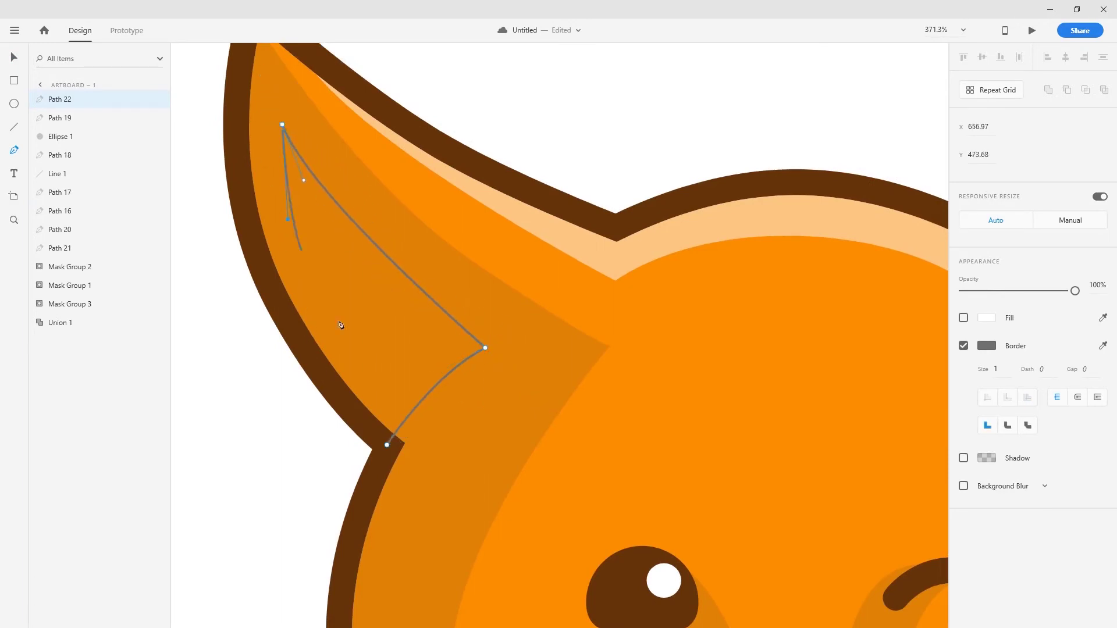
click(413, 402)
click(387, 444)
key(Escape)
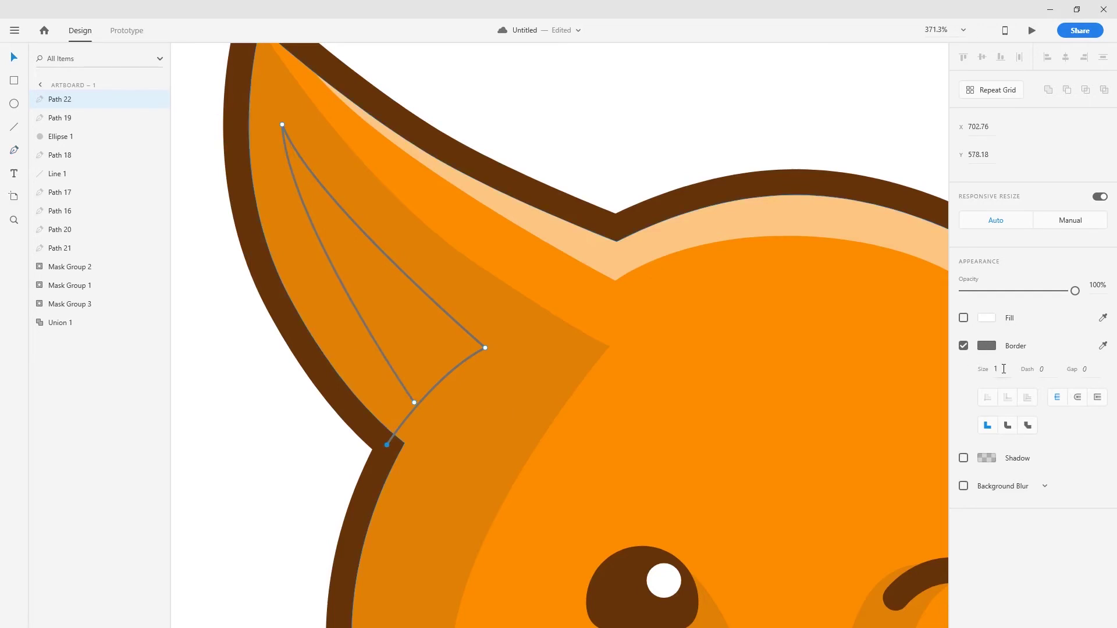
Step: Give the inner-ear outline a 12 px dark brown border with round join and cap
text(2)
key(Return)
click(986, 346)
click(860, 416)
click(1078, 398)
click(1008, 426)
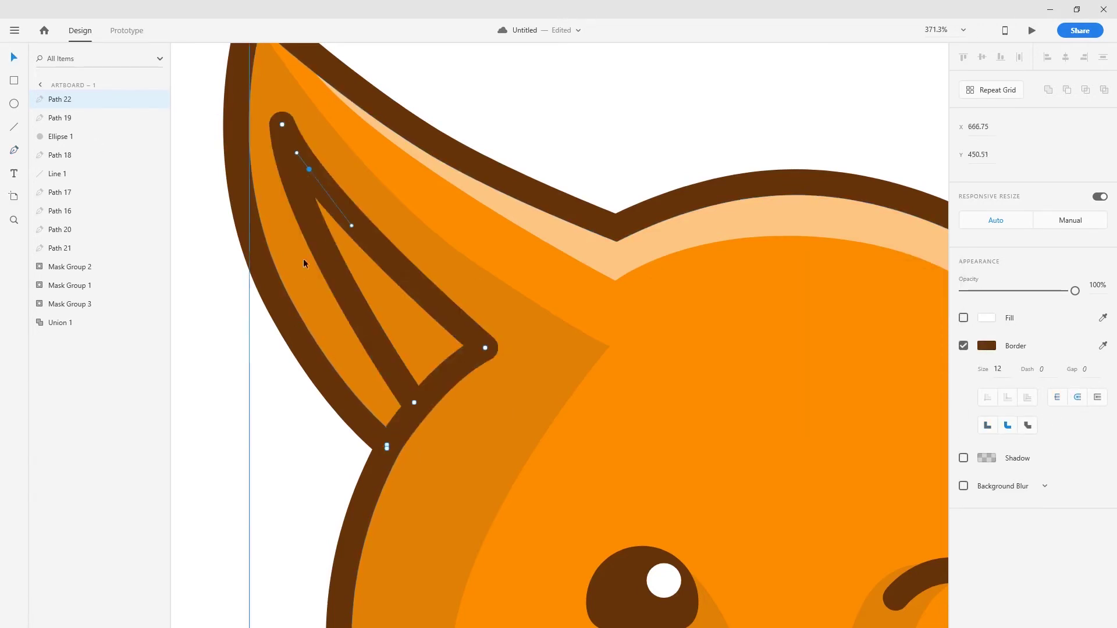
Step: Duplicate the inner-ear outline and give the copy fill colour FF9999
click(211, 168)
click(329, 242)
key(ctrl+d)
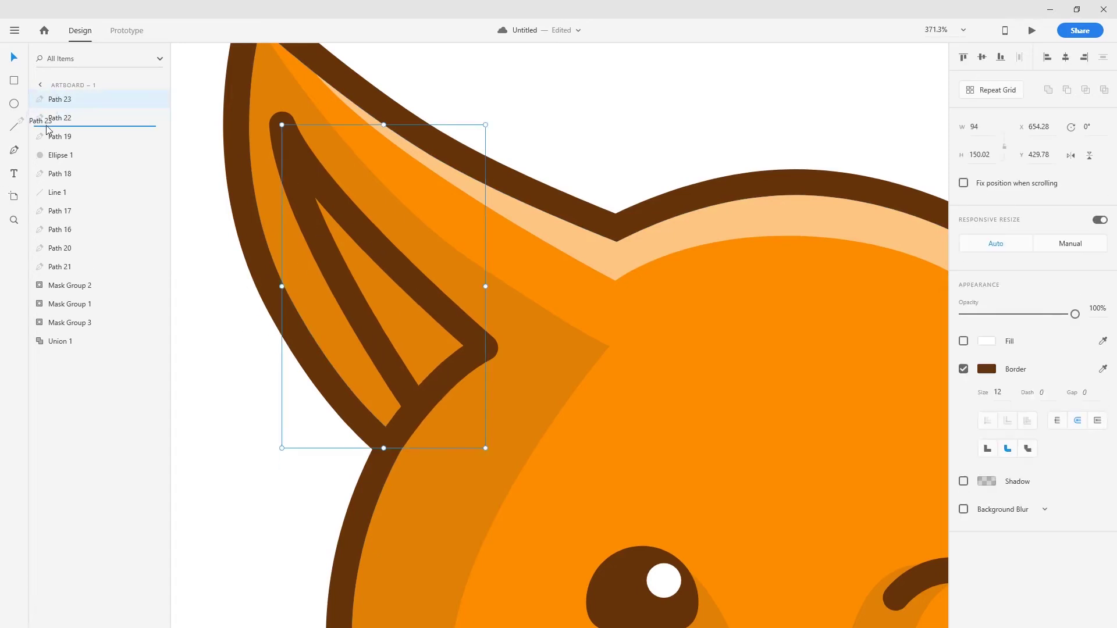
click(986, 341)
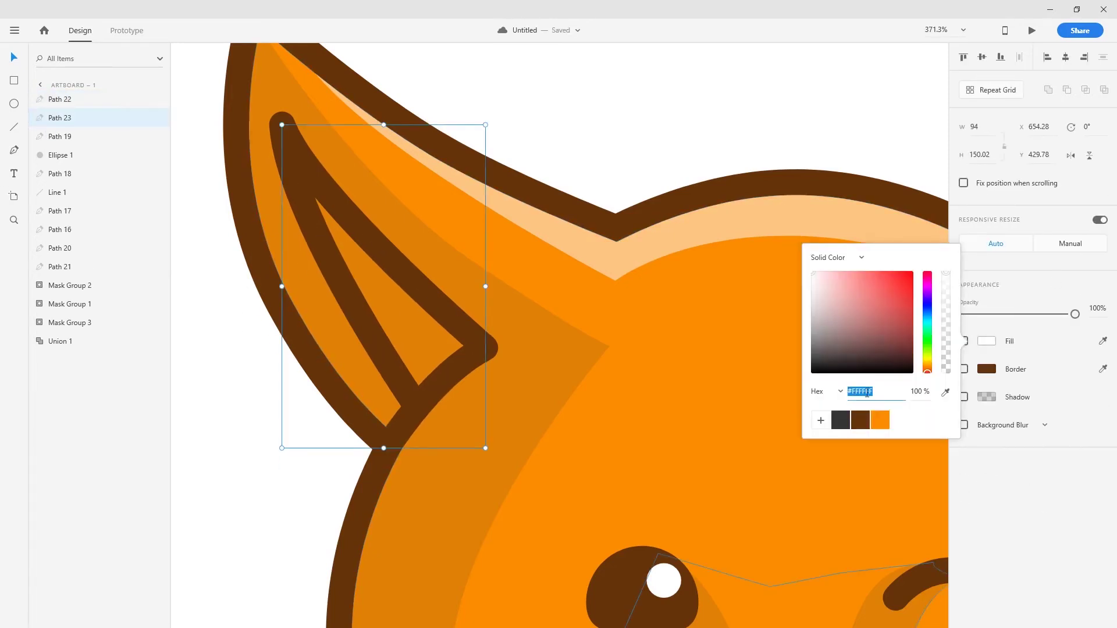
text(FF9999)
key(Return)
Step: Apply the pink fill, then add a borderless white 20%-opacity ear highlight below the outline
click(983, 502)
click(14, 150)
click(293, 159)
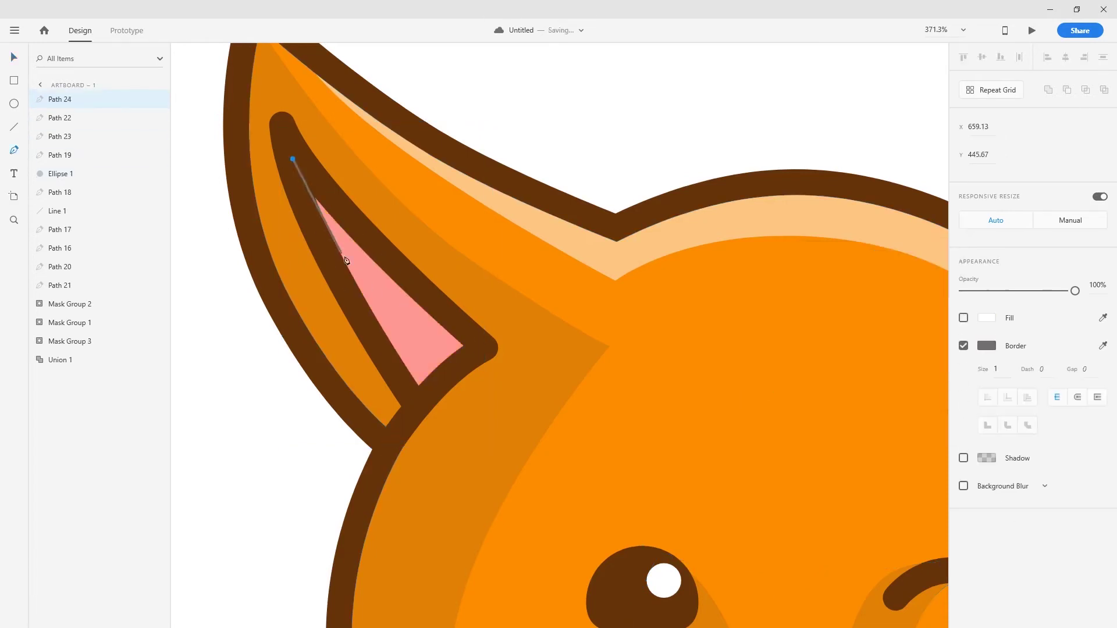
click(410, 399)
click(306, 214)
click(293, 159)
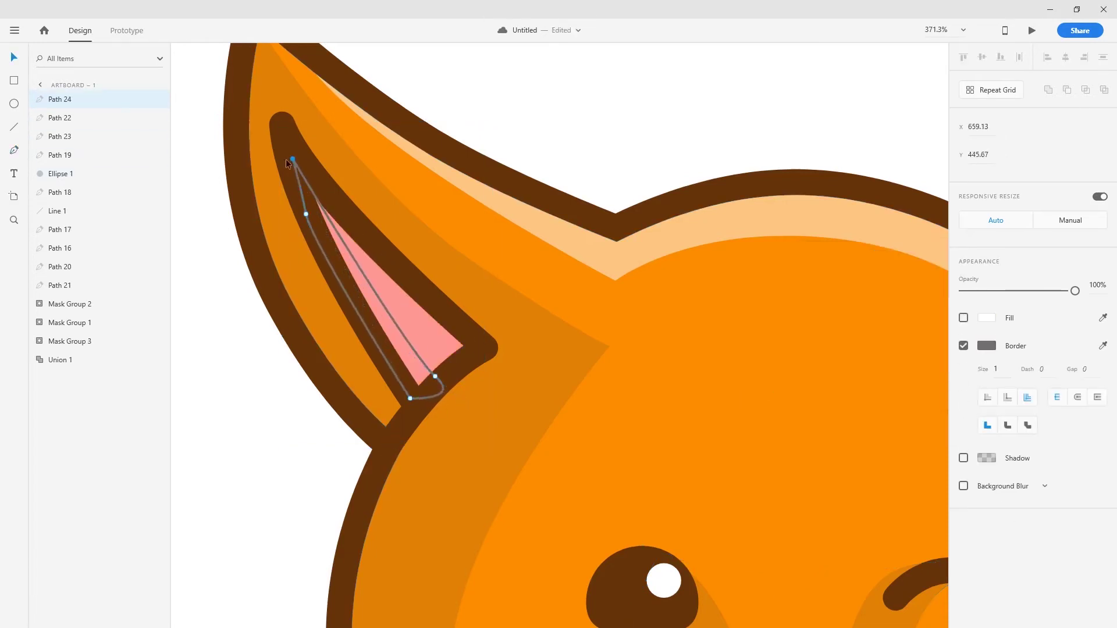
click(964, 346)
click(963, 317)
drag(1075, 291, 985, 291)
drag(60, 100, 52, 138)
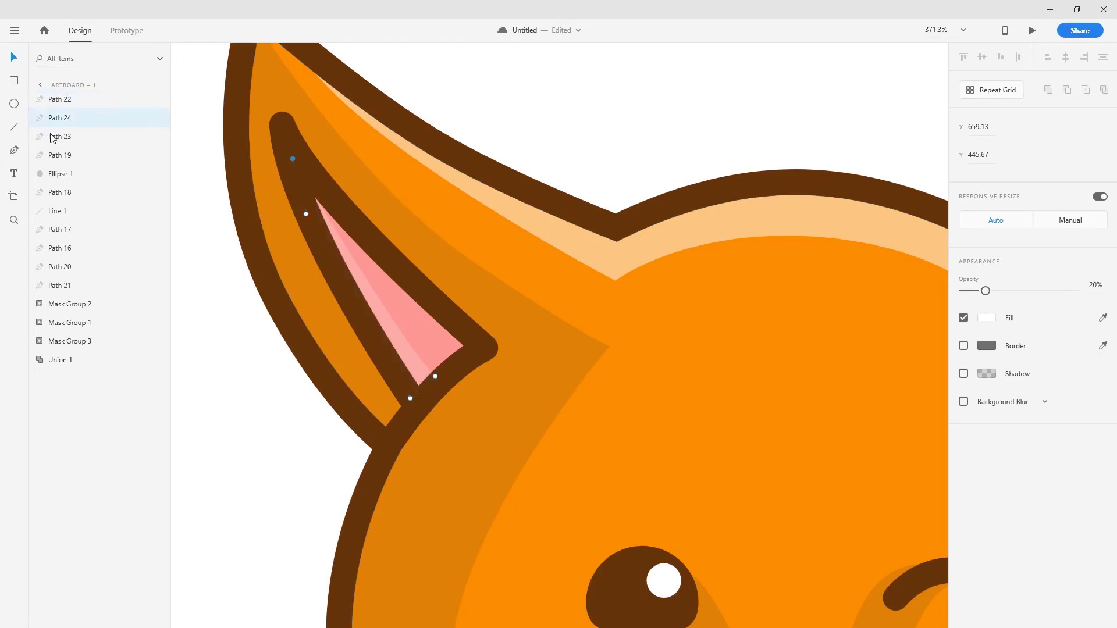
Step: Group the inner-ear layers and Alt-drag a copy onto the right ear
shift+click(59, 136)
key(ctrl+g)
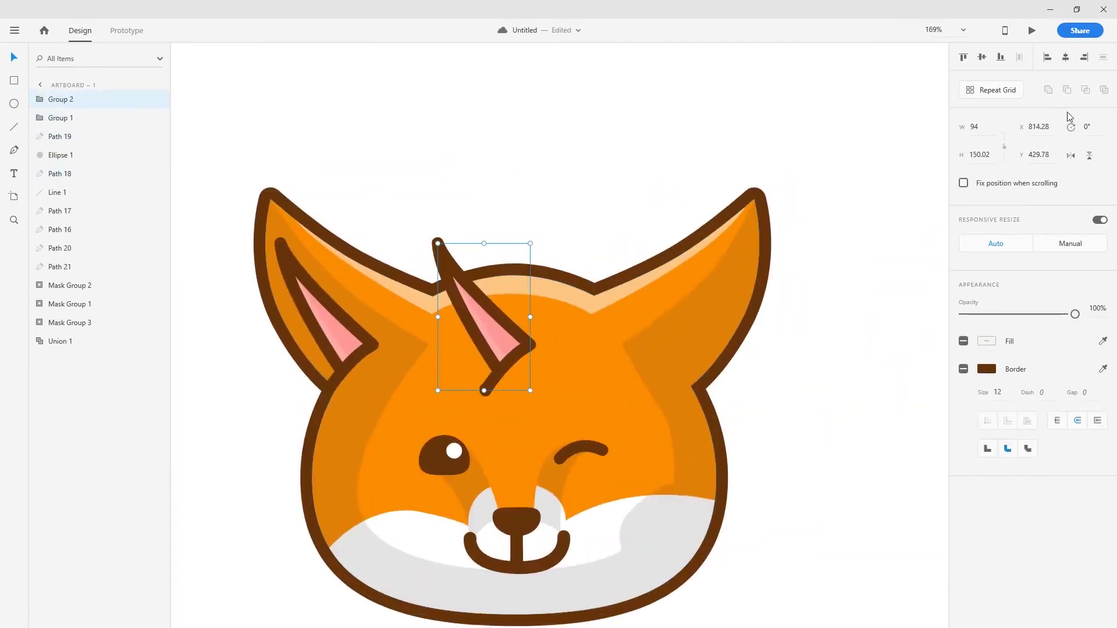
drag(476, 313, 693, 313)
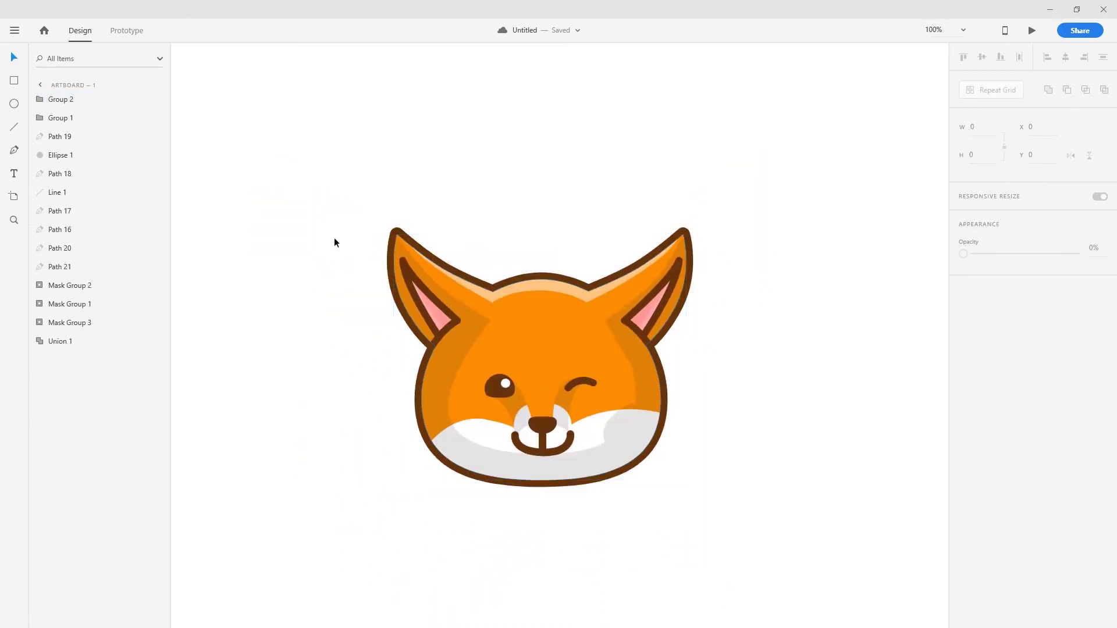
Step: Group all fox parts and tilt the fox slightly counter-clockwise
drag(333, 182, 812, 541)
key(ctrl+g)
drag(690, 408, 633, 320)
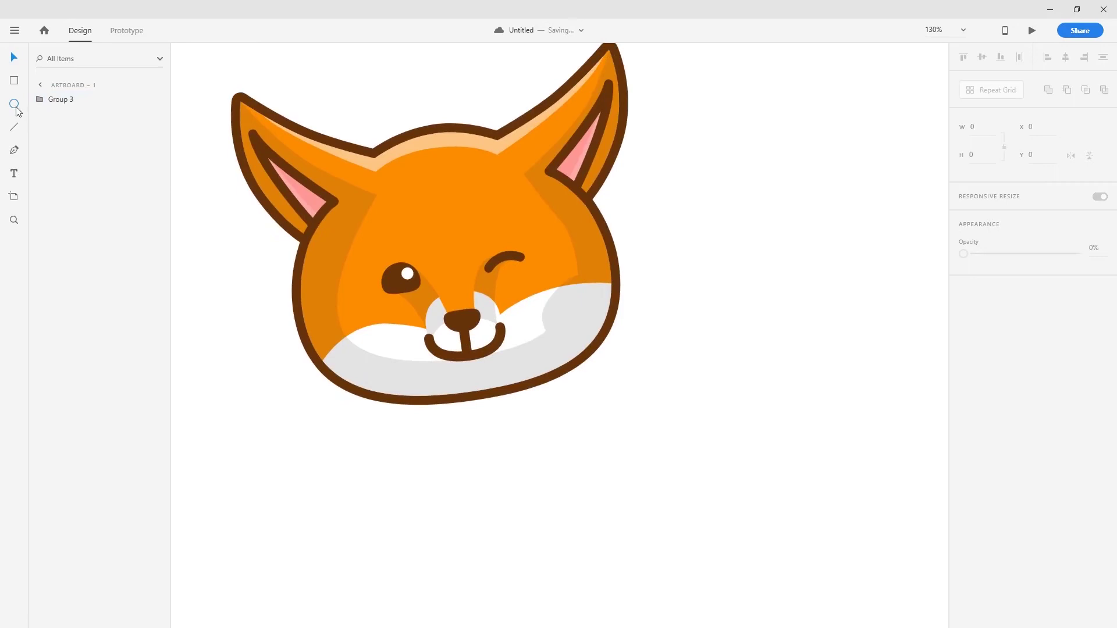
Step: Draw a circle below the chin and reshape its points to follow the chin line
click(14, 104)
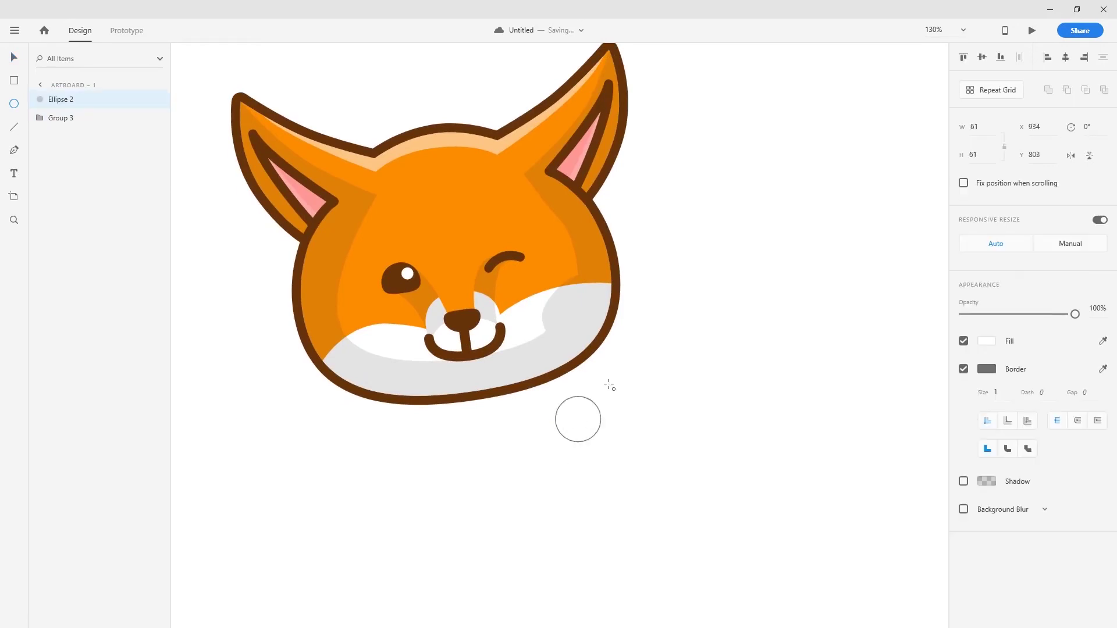
drag(555, 442, 628, 370)
double_click(482, 443)
mouse_move(482, 442)
mouse_down()
mouse_move(343, 428)
mouse_move(324, 375)
mouse_up()
click(404, 432)
drag(406, 434, 374, 484)
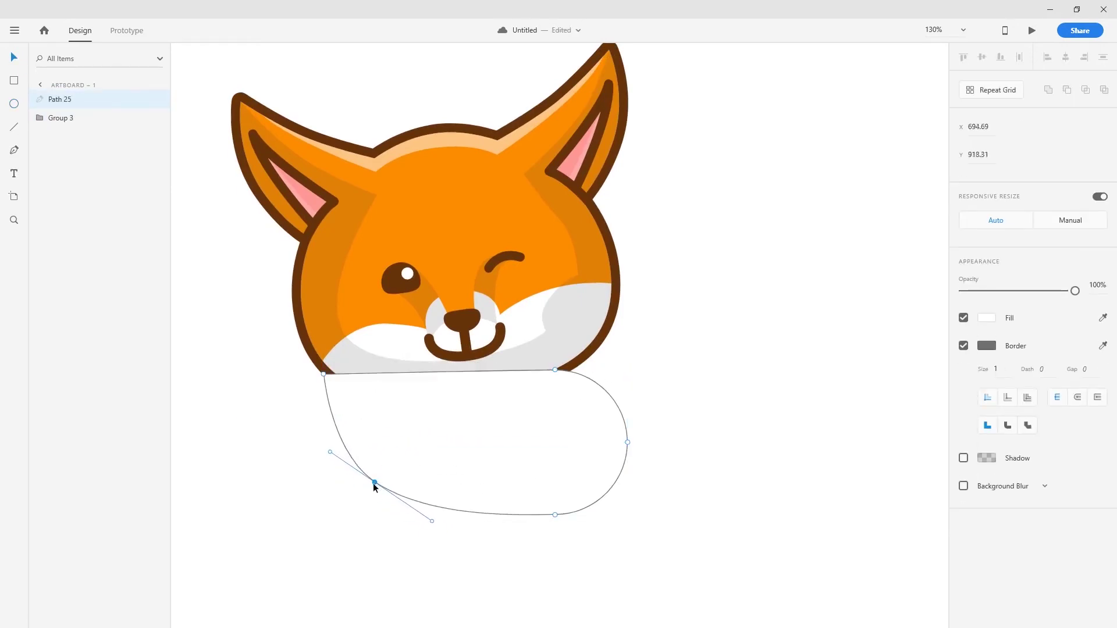
drag(424, 372, 413, 399)
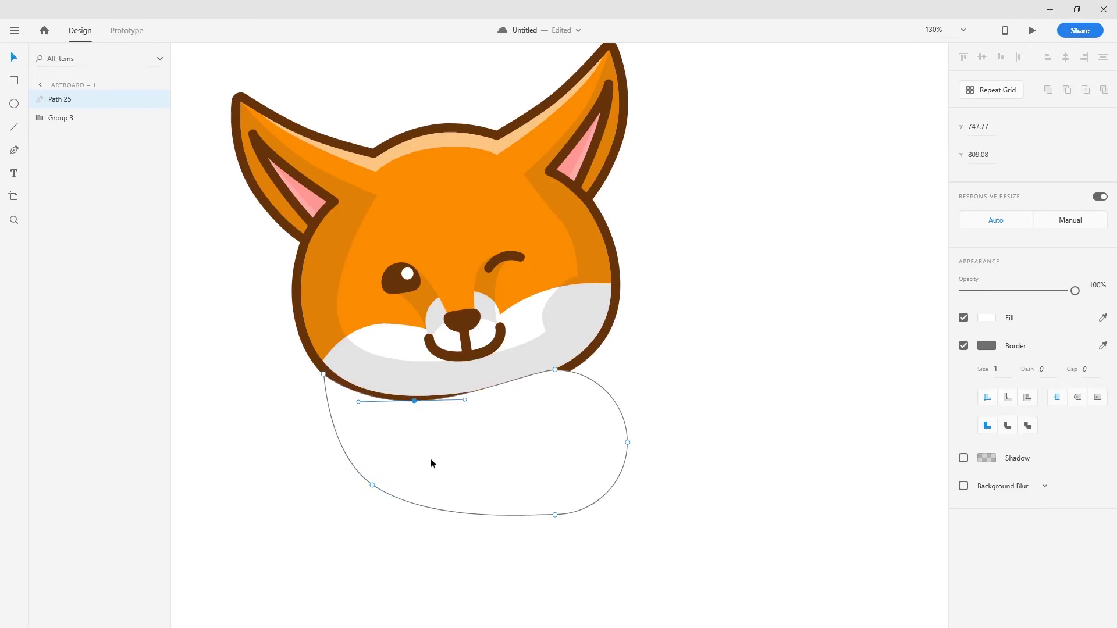
Step: Give the body a dark brown 13 px border and an orange #FB8C00 fill
click(987, 346)
click(878, 414)
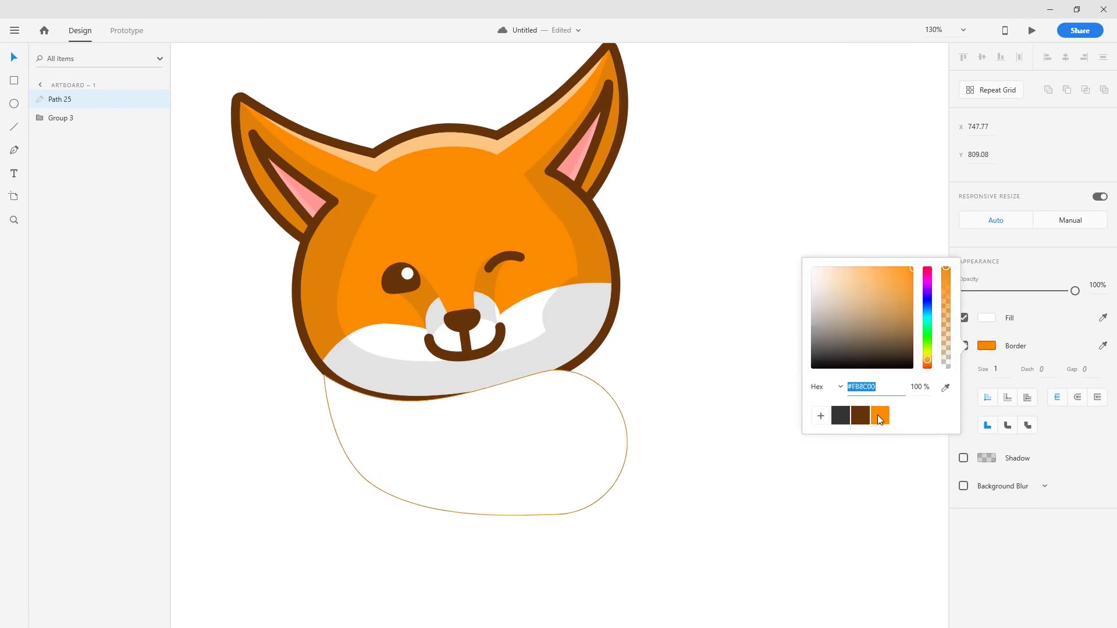
click(843, 414)
click(1009, 369)
text(13)
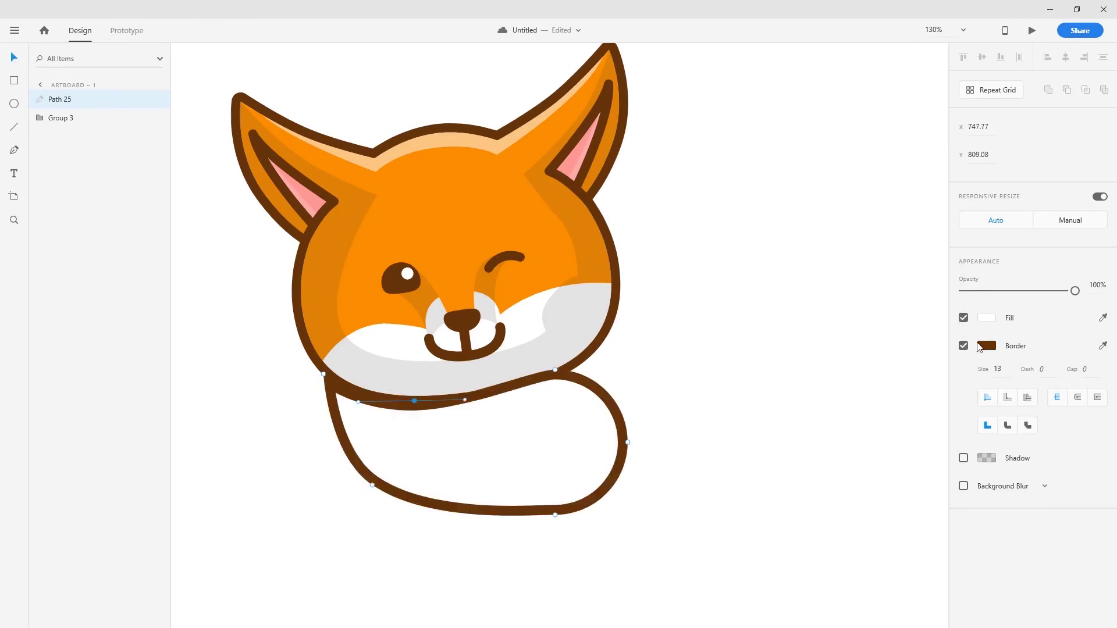
click(987, 318)
click(880, 397)
key(Escape)
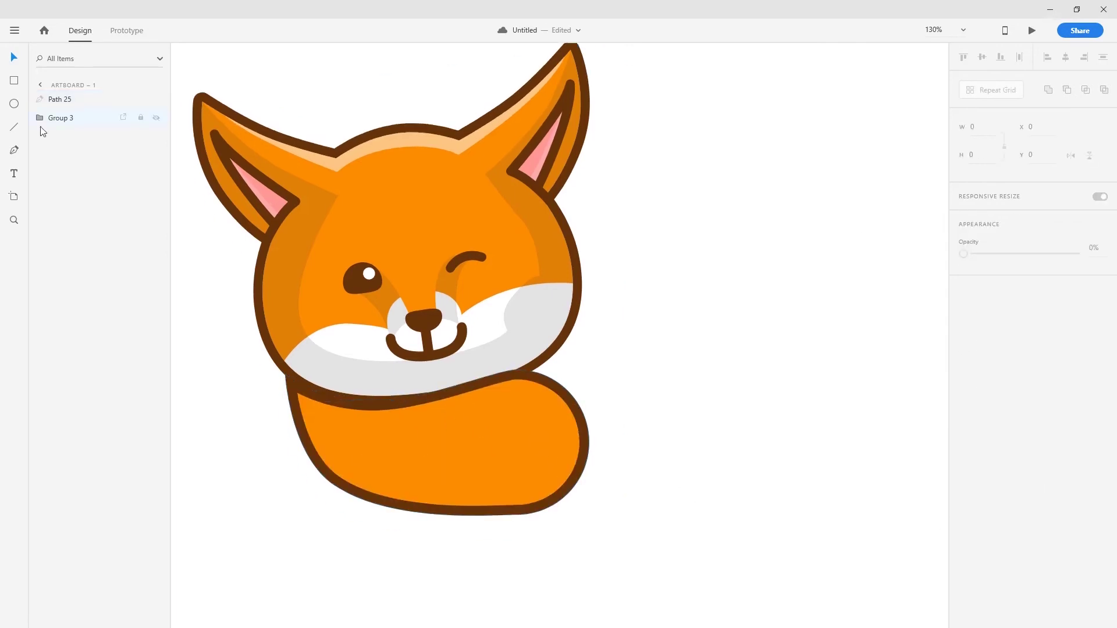
Step: Draw an ellipse over the fox's right side and reshape its points into a tail
key(e)
drag(627, 390, 758, 242)
click(14, 56)
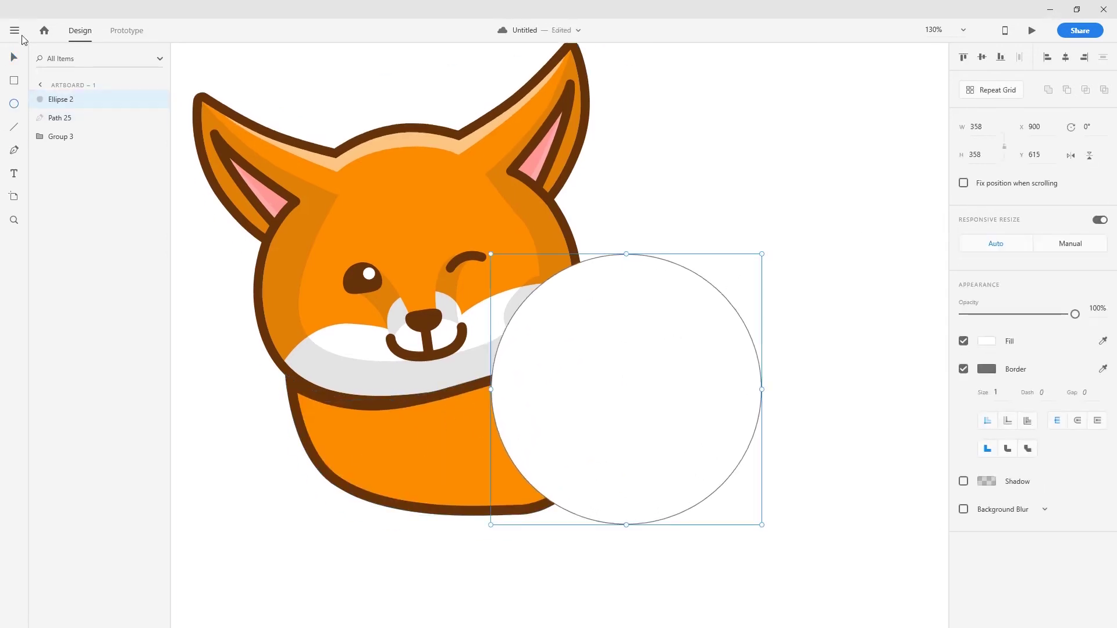
double_click(630, 364)
click(481, 381)
drag(461, 385, 439, 381)
drag(439, 456, 439, 536)
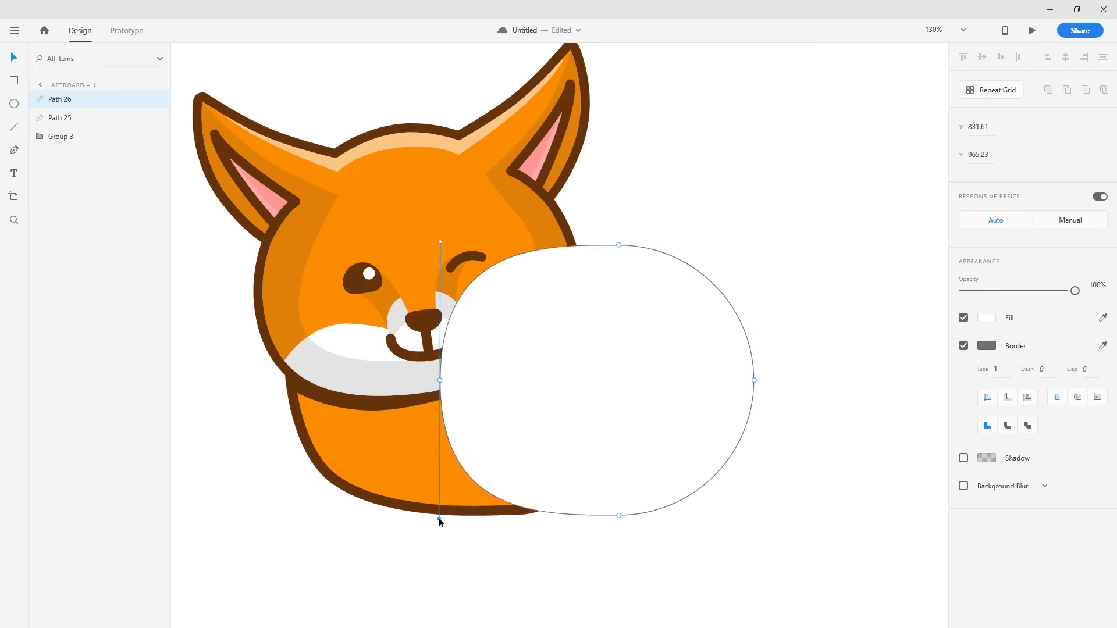
drag(754, 380, 738, 383)
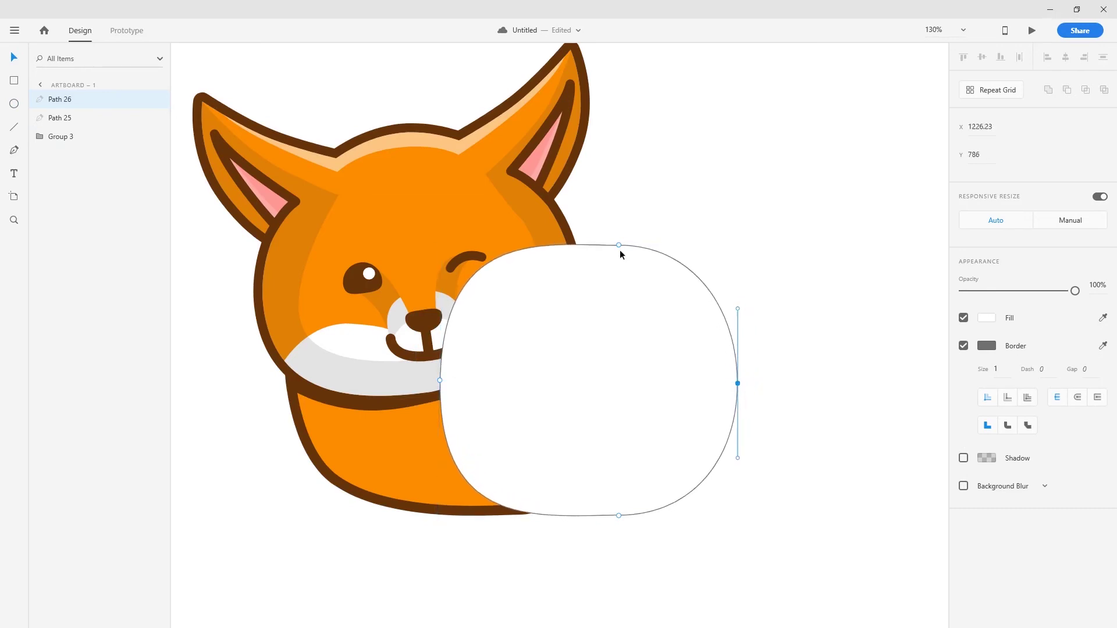
drag(619, 245, 611, 241)
Step: Give the tail a dark brown border of size 13, move it behind the body, and fill it orange
click(987, 346)
click(822, 431)
double_click(997, 369)
text(13)
key(Return)
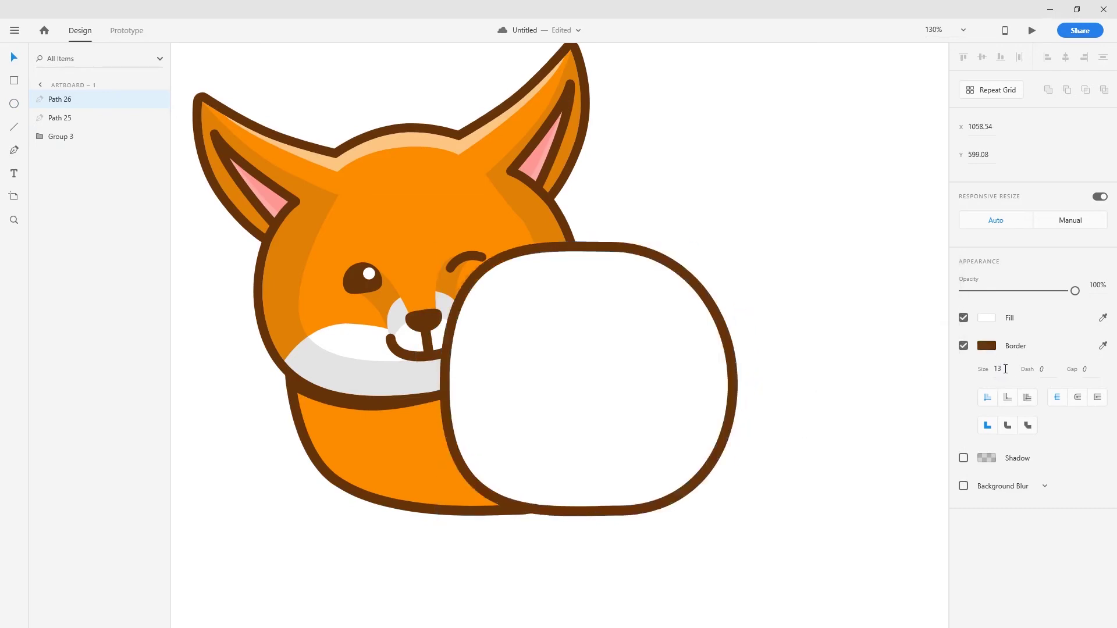
key(Escape)
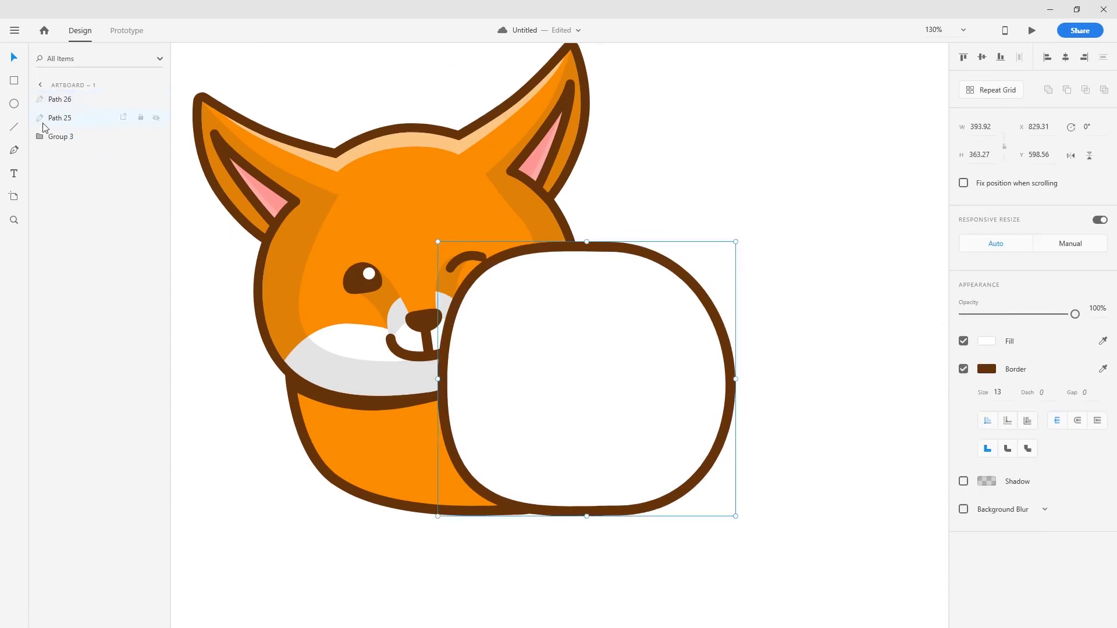
drag(60, 98, 72, 158)
click(987, 341)
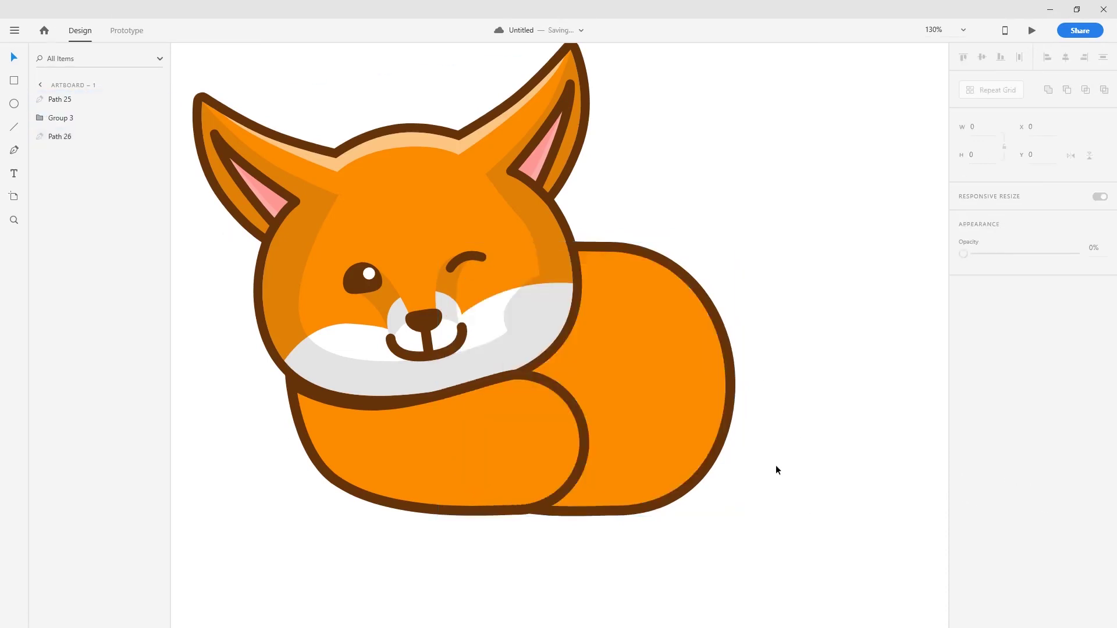
scroll(542, 368, up, 5)
Step: Pen-draw a curl line across the tail with a dark brown 13 border and orange fill
key(p)
click(531, 386)
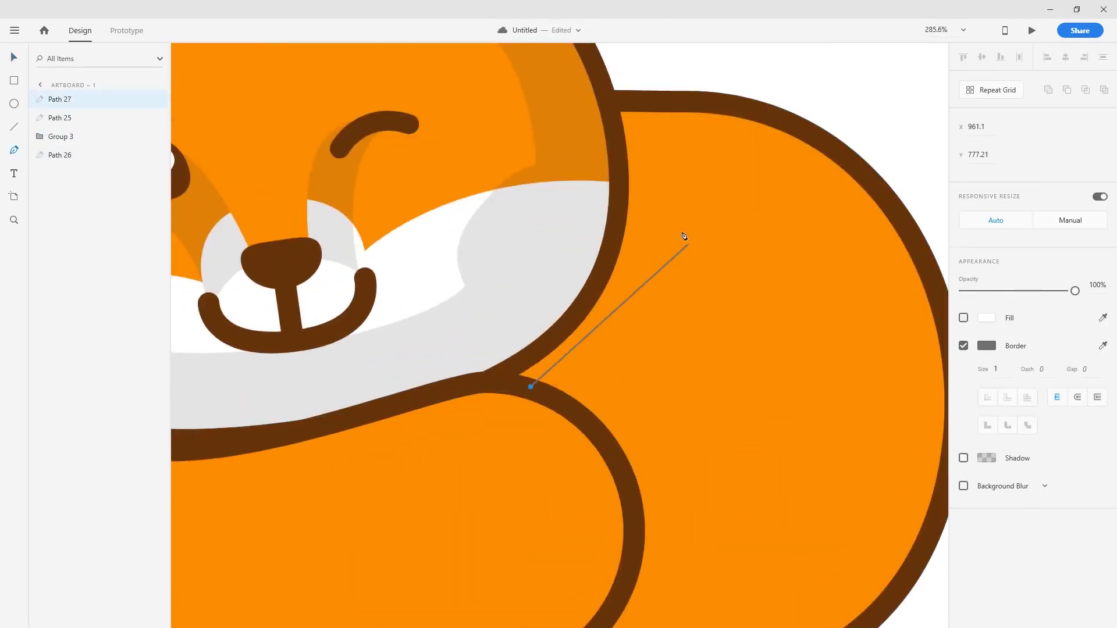
drag(683, 233, 819, 244)
key(Escape)
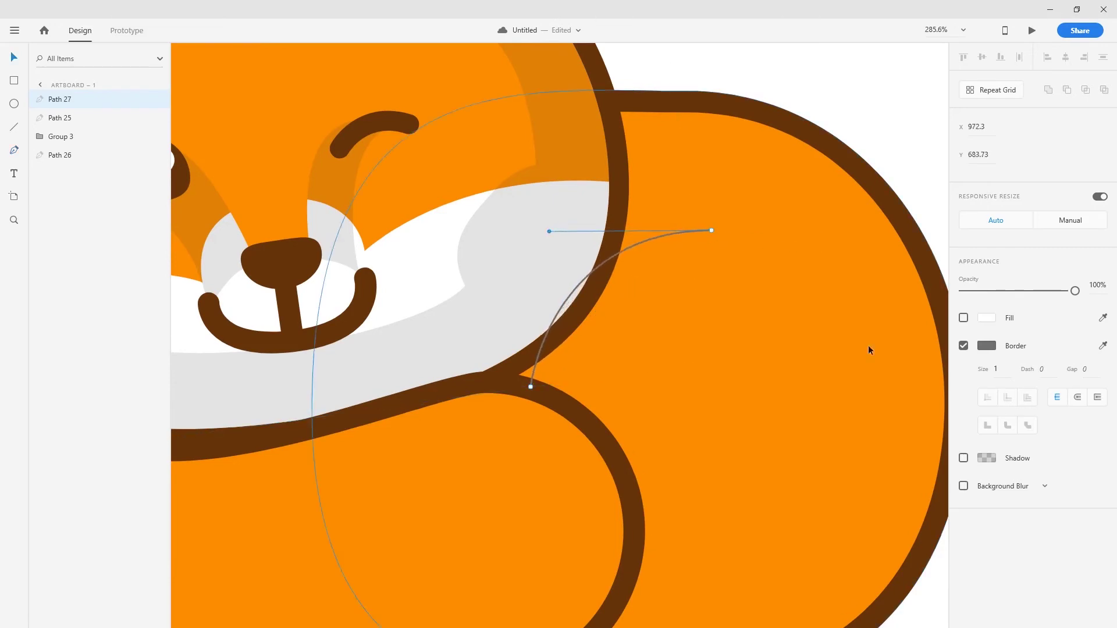
click(987, 345)
click(840, 417)
double_click(996, 369)
text(13)
click(987, 318)
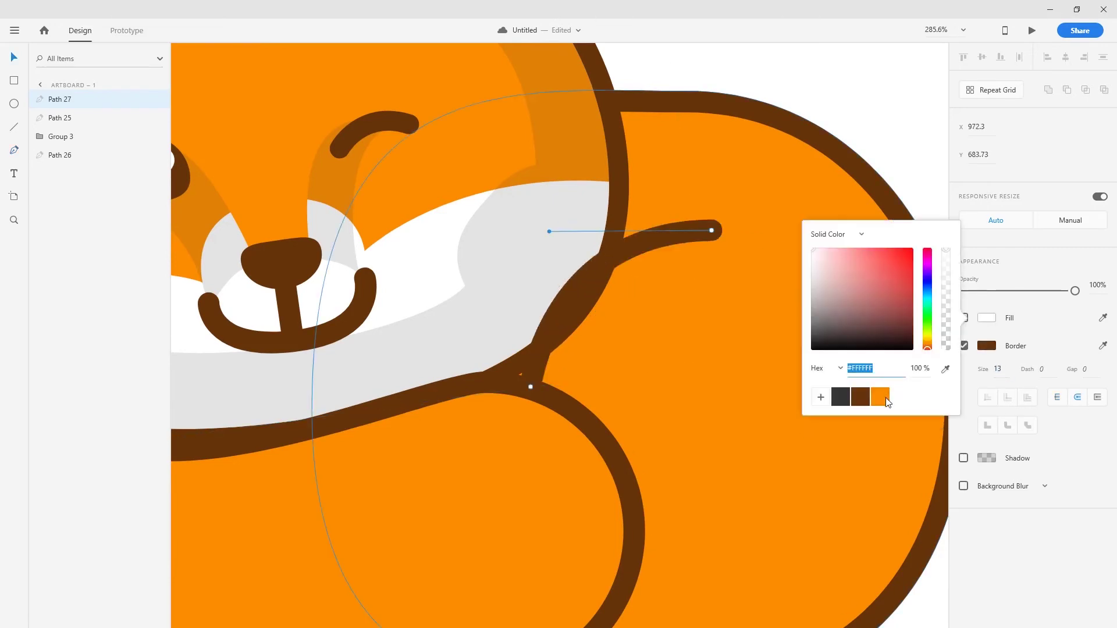
click(886, 397)
click(815, 90)
click(605, 262)
Step: Start a new pen path running from under the chin down the body
key(p)
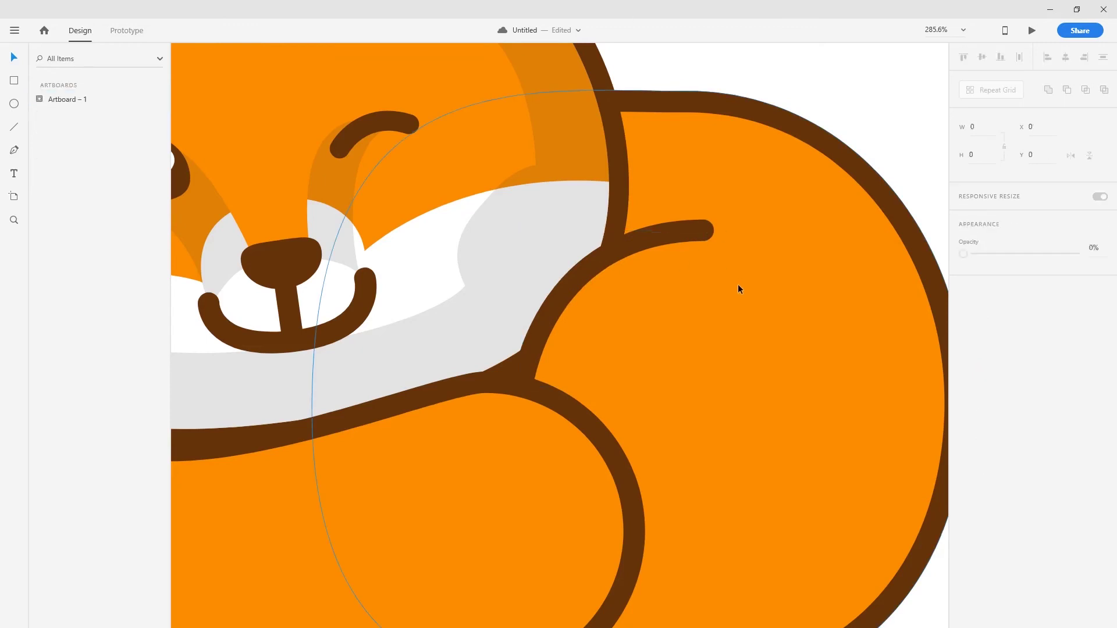
scroll(738, 284, down, 3)
scroll(589, 356, up, 3)
click(538, 309)
click(507, 354)
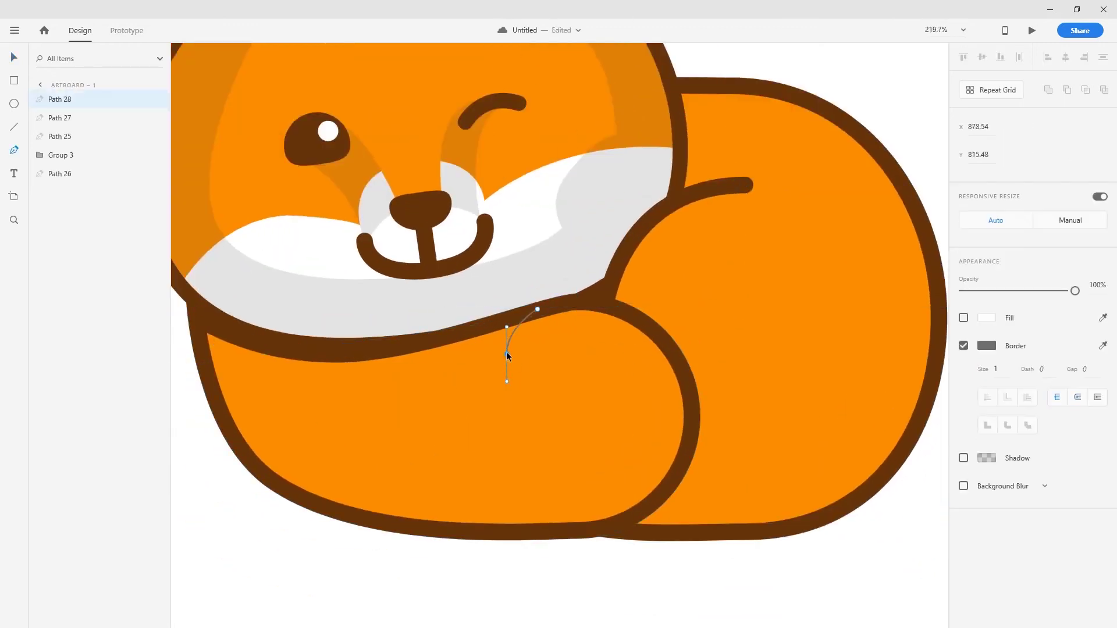
Step: Close the scalloped belly shape, fill it white, and mask it with a pasted body copy
click(531, 387)
drag(509, 419, 508, 445)
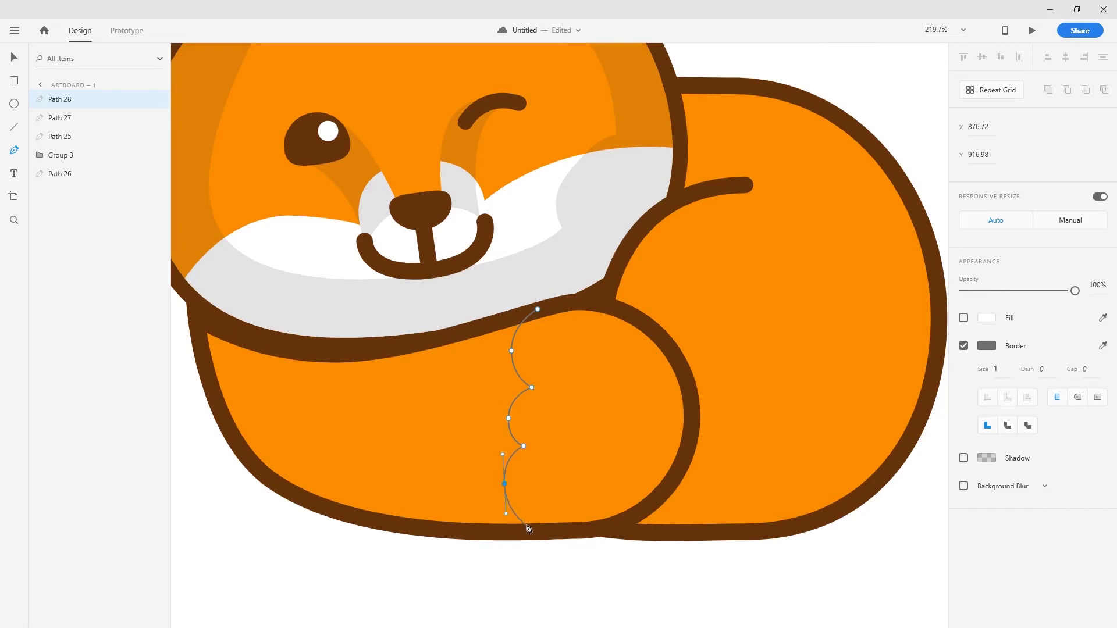
click(524, 574)
click(197, 441)
click(175, 259)
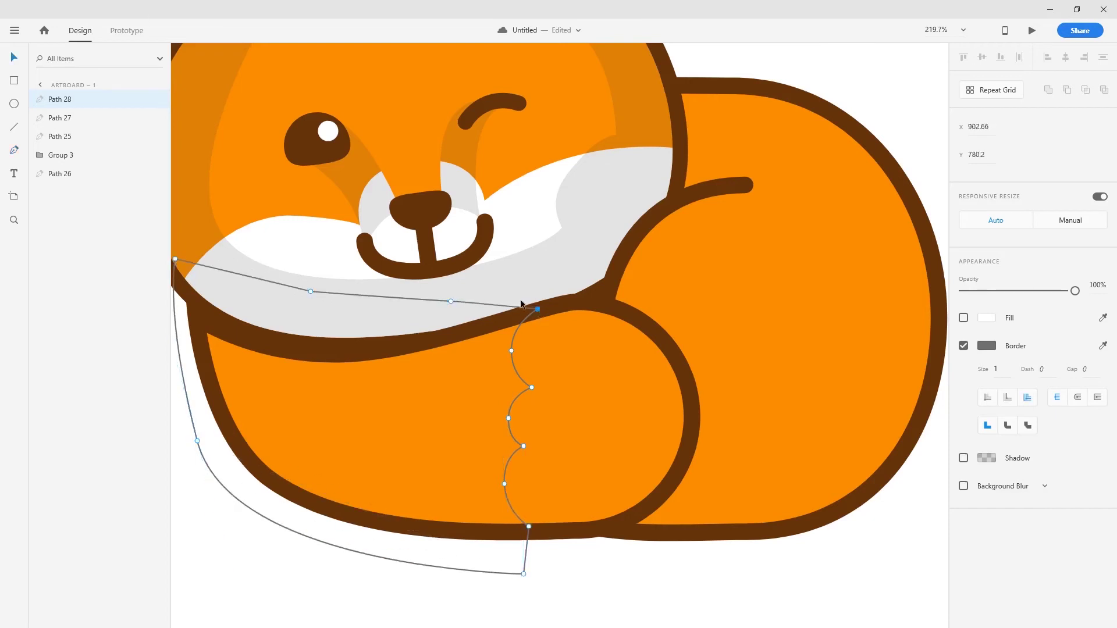
click(536, 309)
click(964, 317)
click(600, 412)
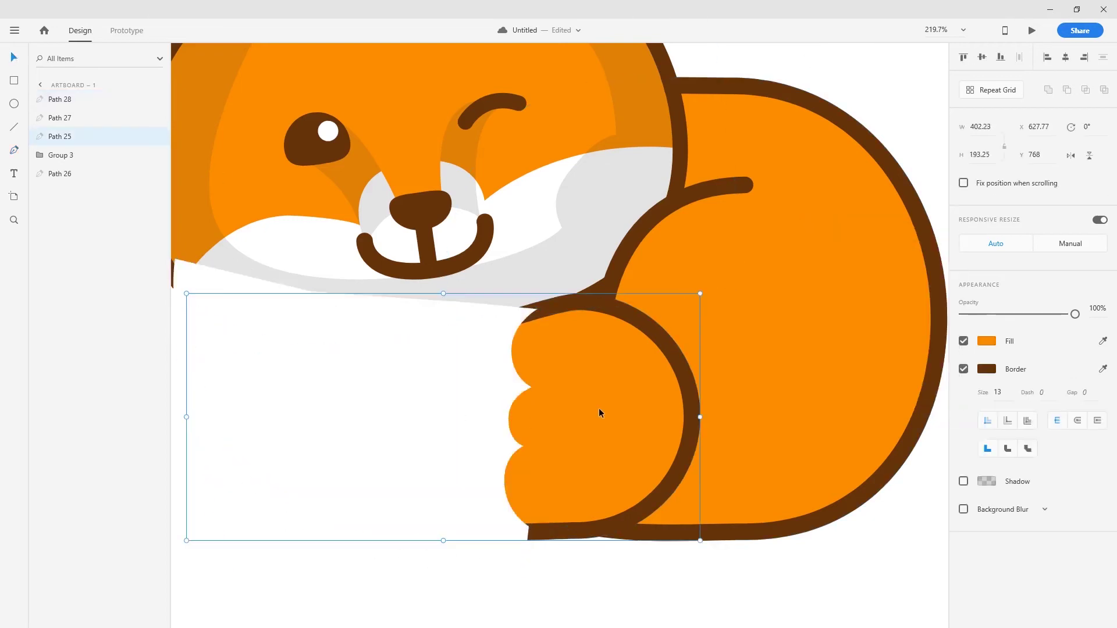
key(ctrl+v)
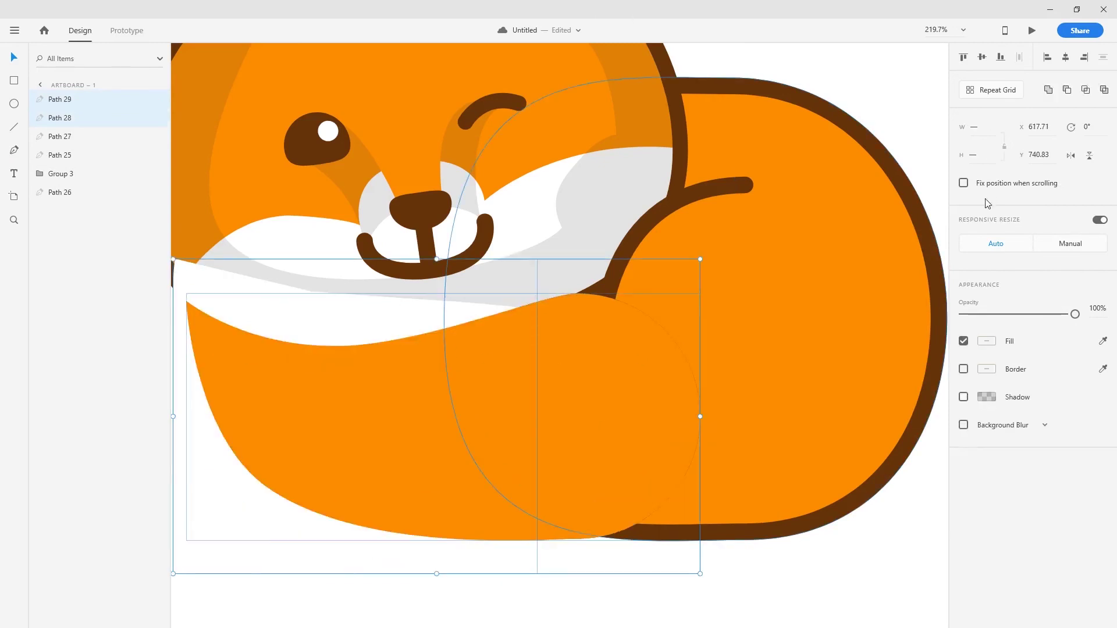
key(ctrl+shift+m)
Step: Change the border positions of the curl line and body outline, then undo the belly mask
scroll(598, 367, left, 3)
double_click(598, 367)
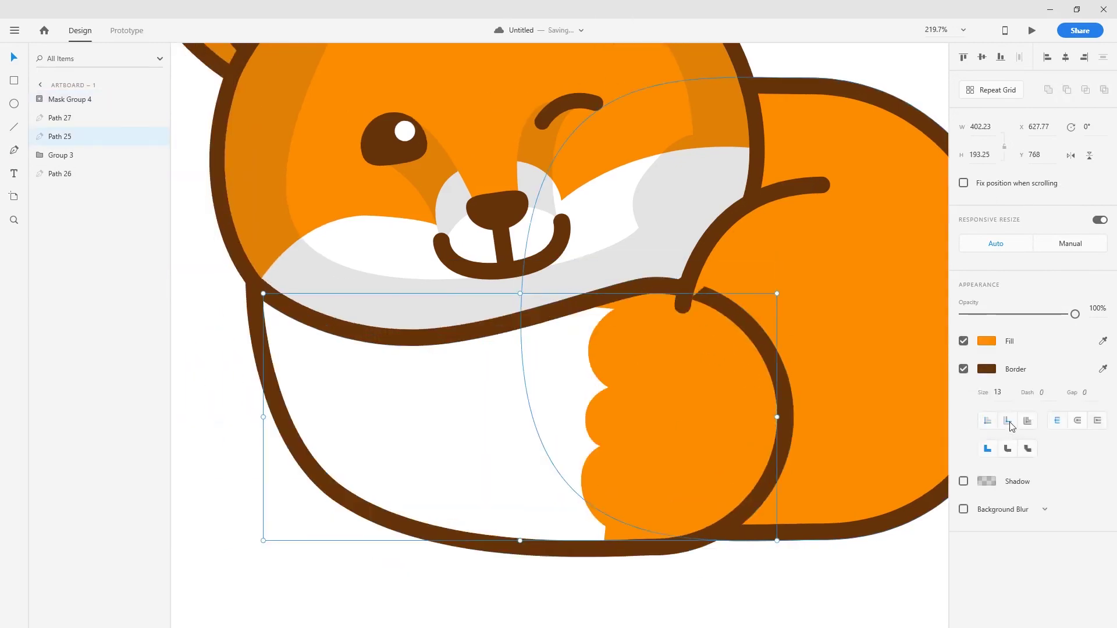
click(756, 195)
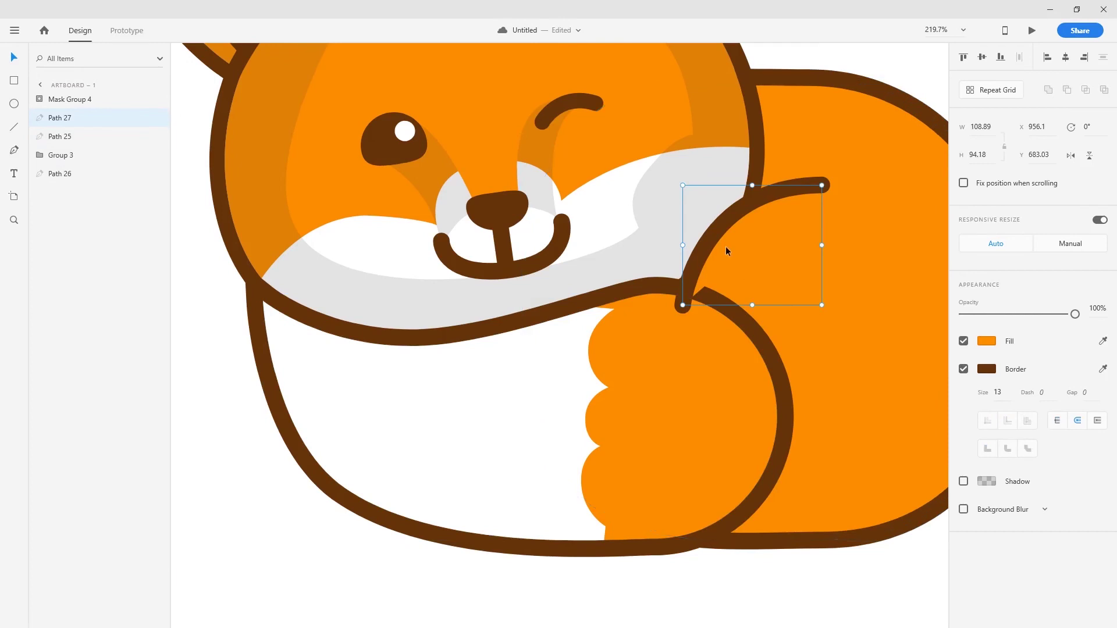
key(Tab)
click(1028, 420)
click(846, 351)
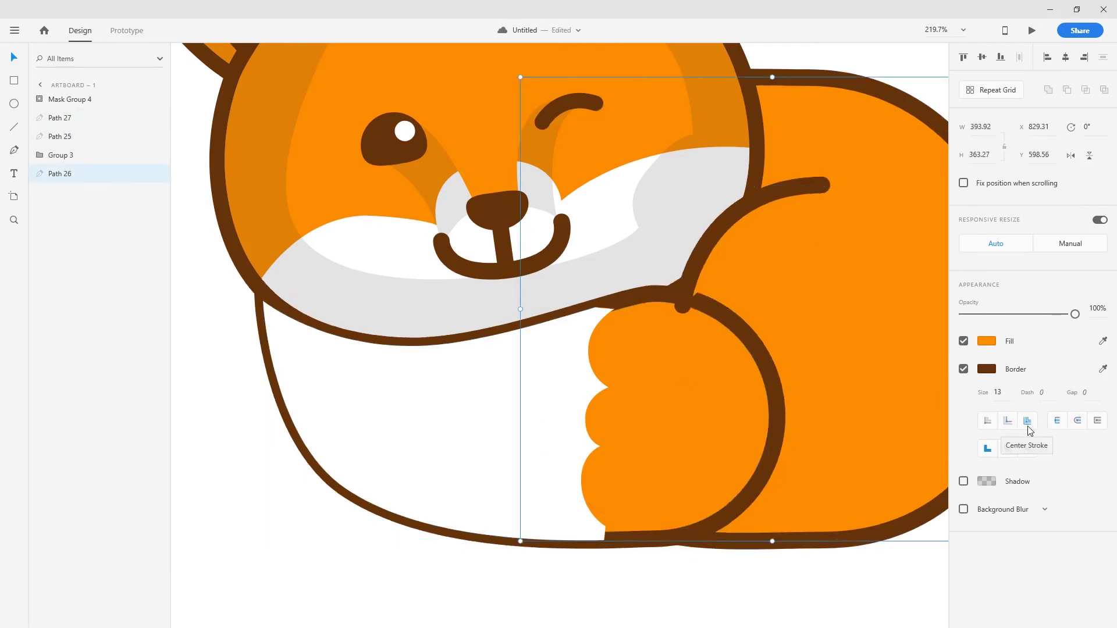
click(717, 266)
key(Tab)
key(Escape)
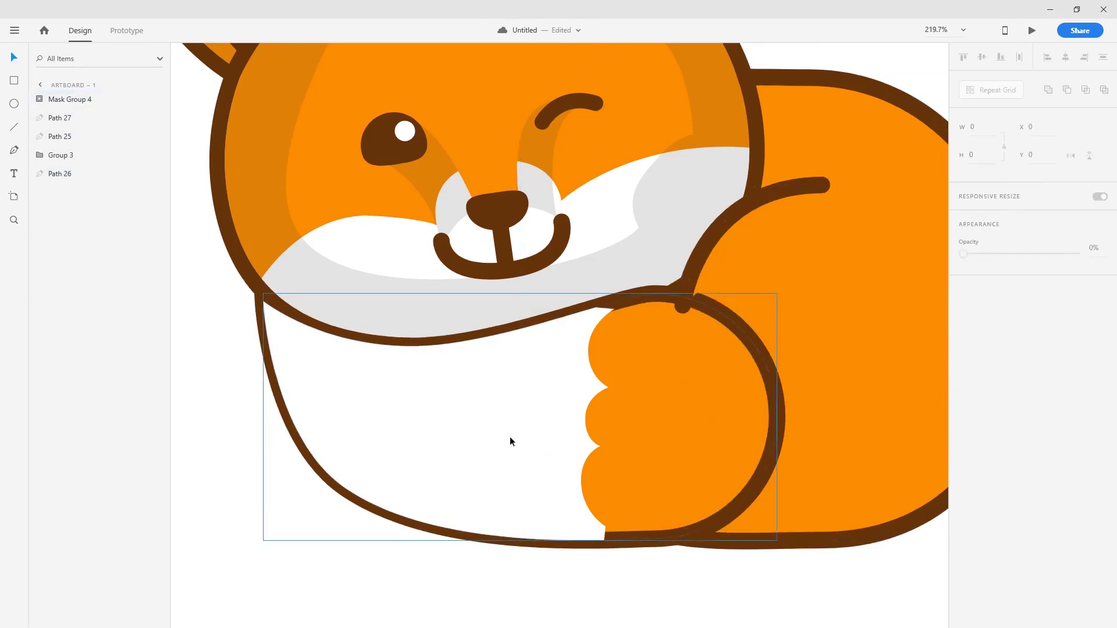
click(453, 457)
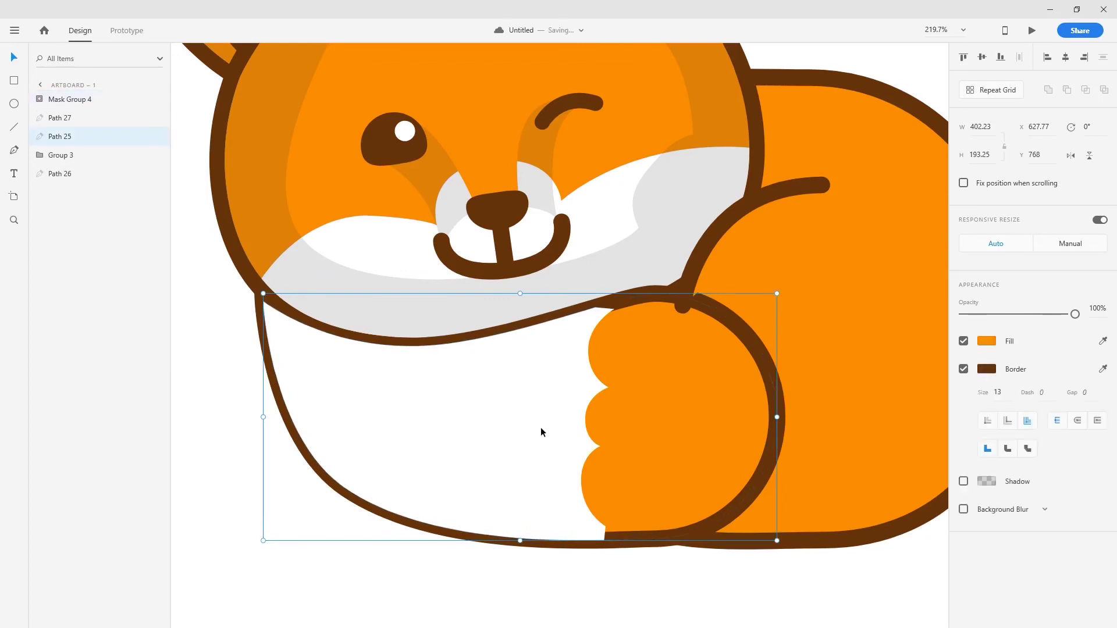
key(ctrl+z)
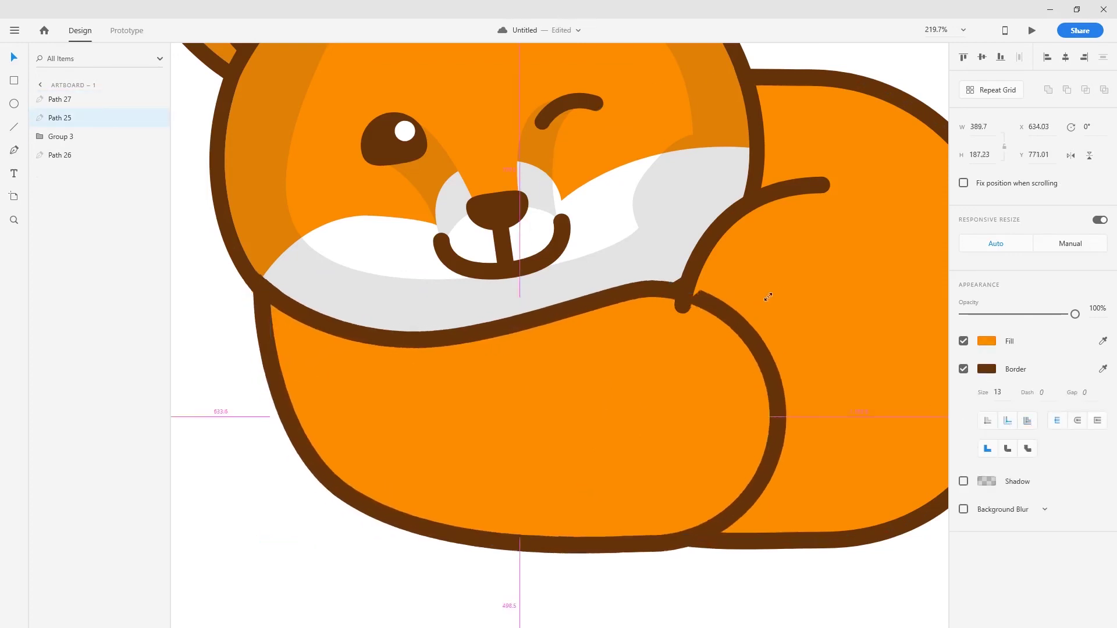
Step: Redraw the belly outline over the lower body with the Pen tool and fill it white
click(606, 332)
scroll(359, 423, down, 2)
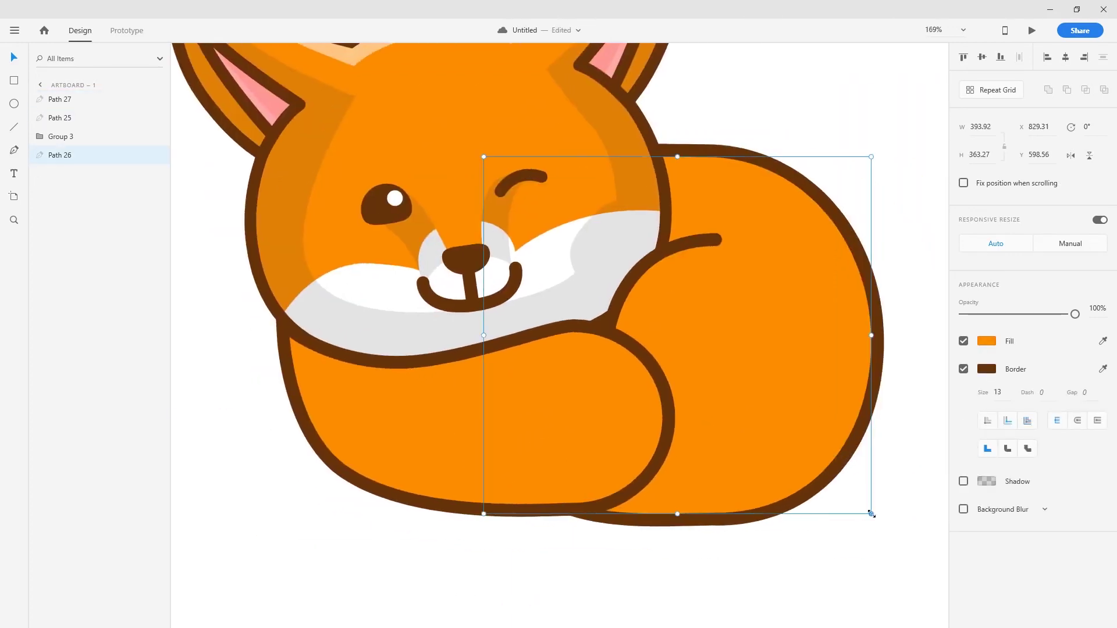
scroll(766, 372, up, 3)
scroll(593, 398, down, 3)
click(570, 455)
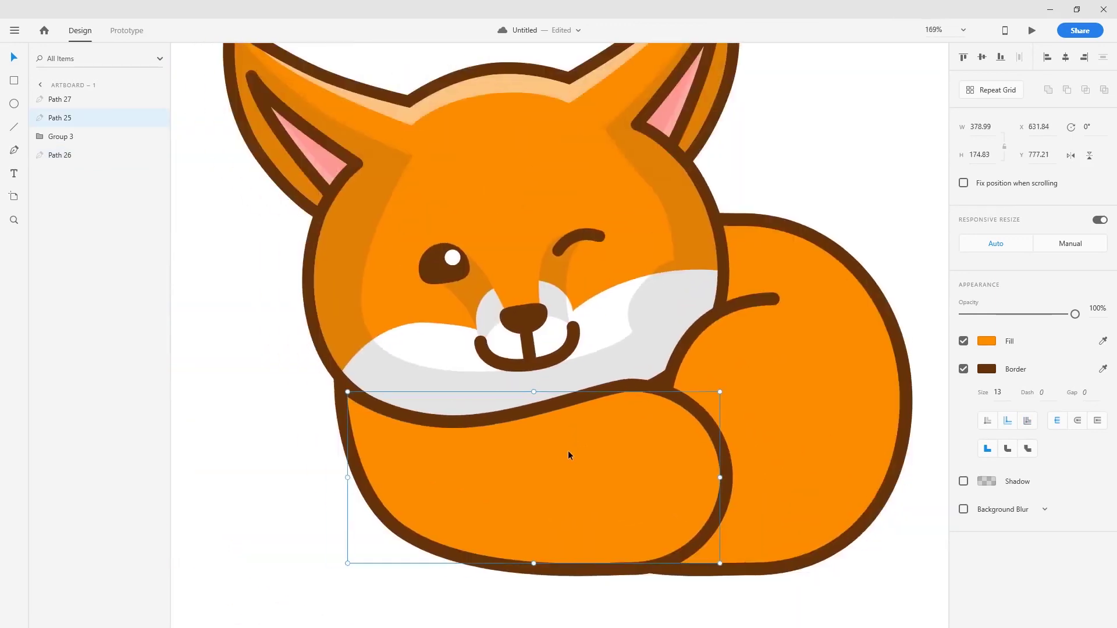
scroll(574, 453, up, 2)
scroll(542, 452, down, 3)
key(p)
click(611, 293)
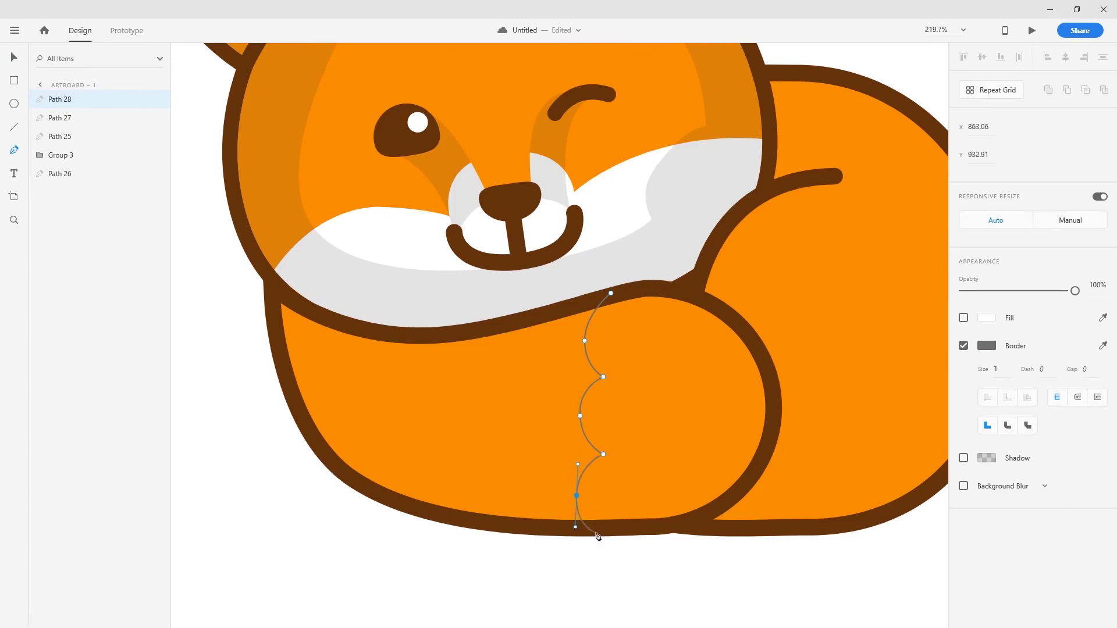
click(606, 551)
click(347, 543)
click(230, 293)
click(323, 227)
drag(510, 291, 588, 291)
click(611, 293)
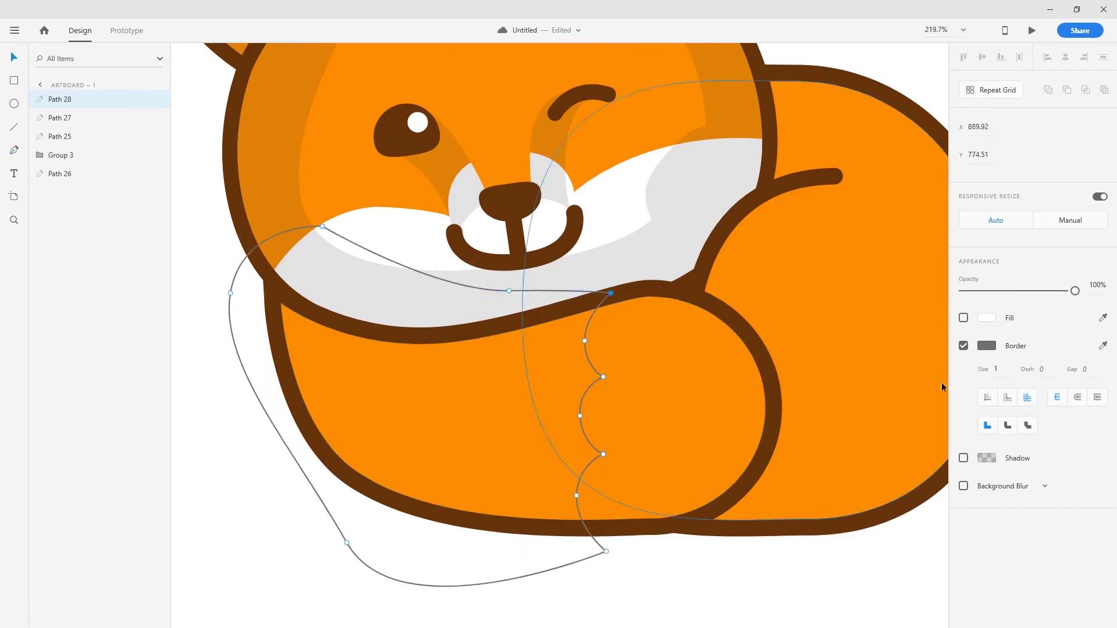
click(963, 317)
Step: Clip the white belly inside a pasted copy of the body outline as Mask Group 4
click(669, 373)
key(ctrl+c)
key(ctrl+v)
shift+click(423, 309)
key(ctrl+shift+m)
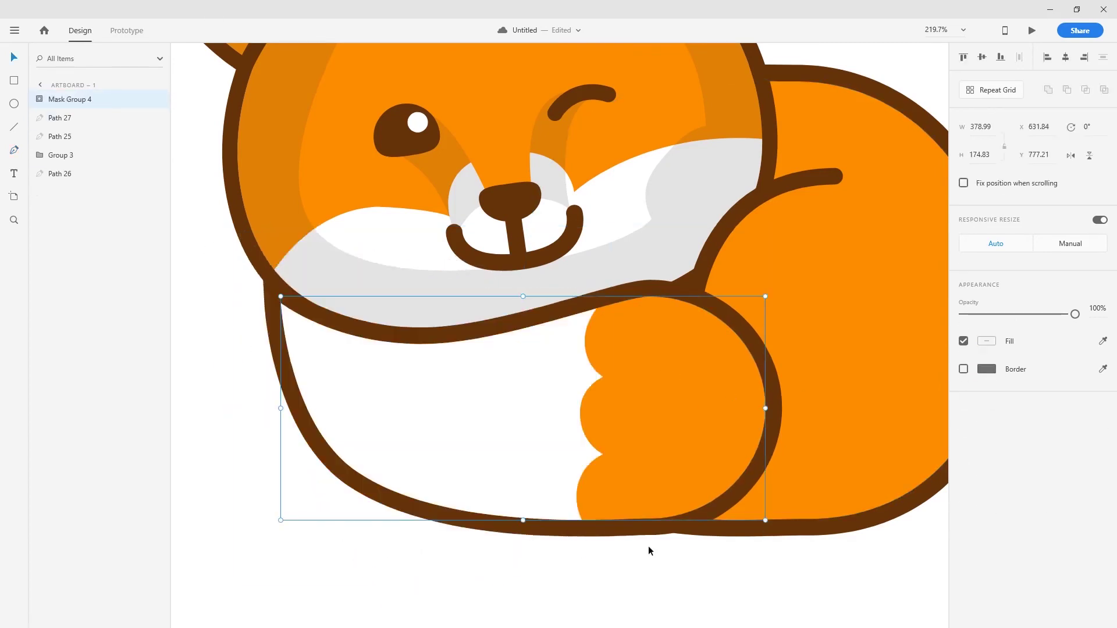
click(649, 550)
scroll(579, 505, right, 2)
Step: Mask a highlight strip to a tail copy at 23% opacity, placed below Group 3
scroll(655, 452, down, 2)
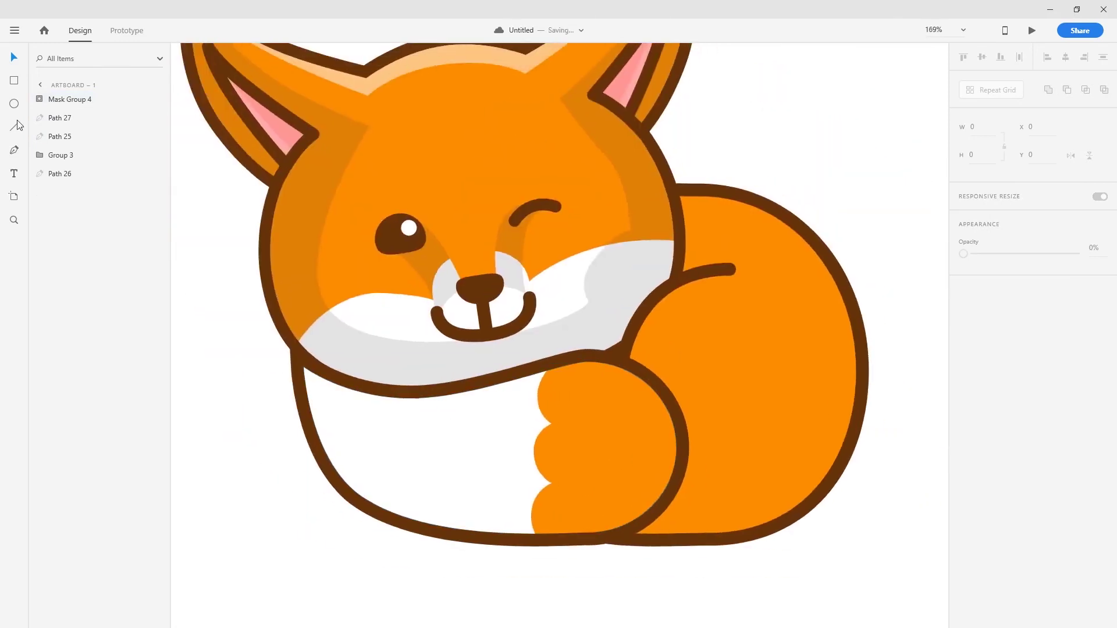
click(868, 377)
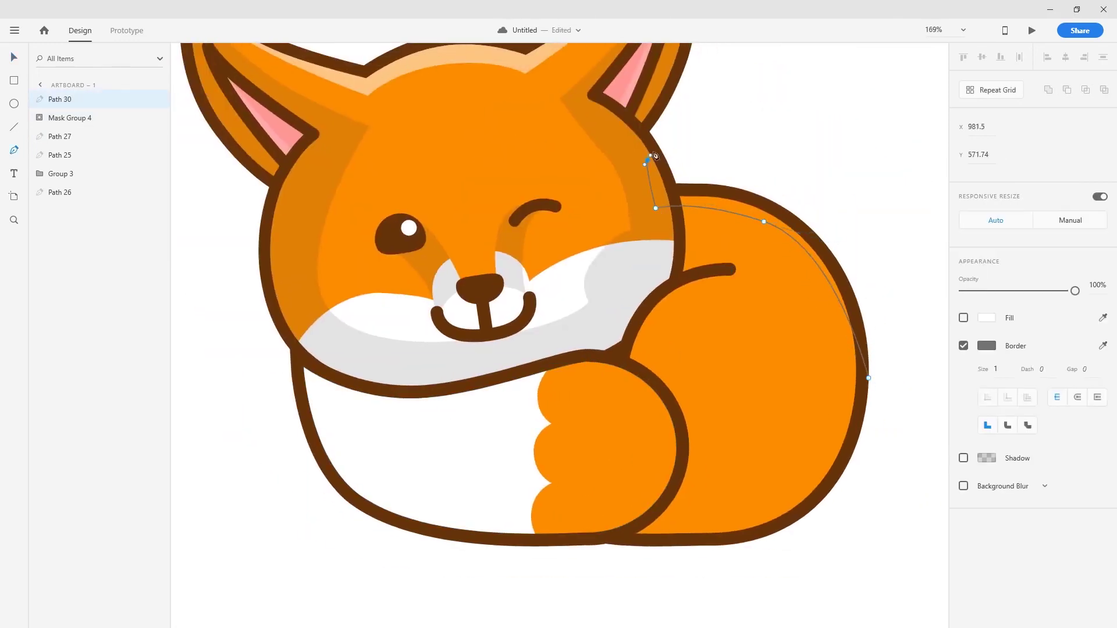
key(Escape)
key(ctrl+alt+v)
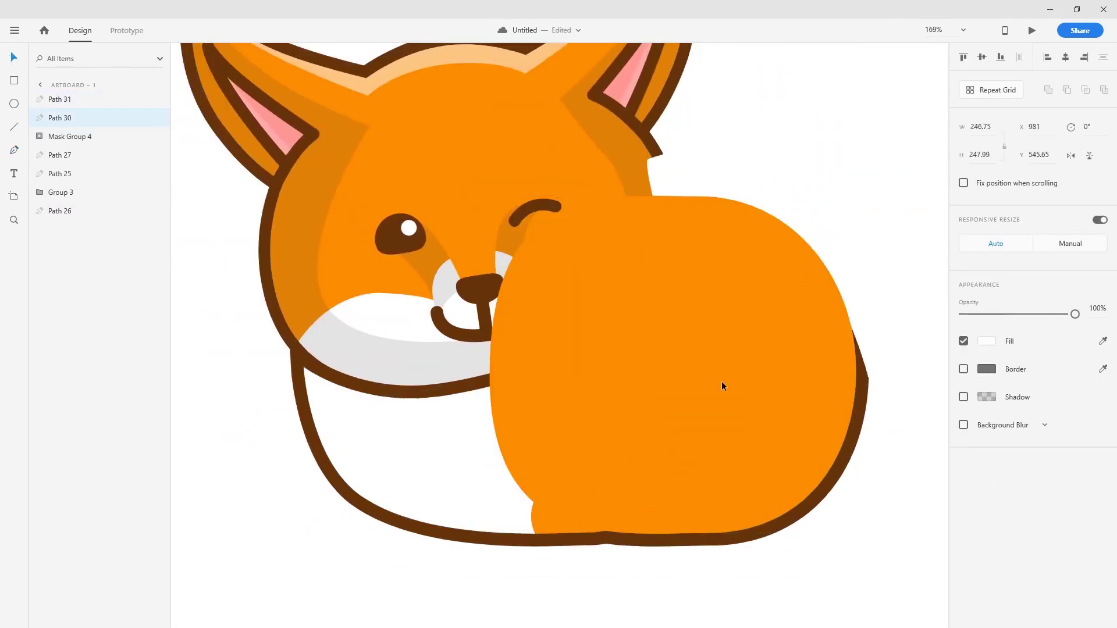
shift+click(722, 386)
key(ctrl+shift+m)
drag(1075, 314, 995, 315)
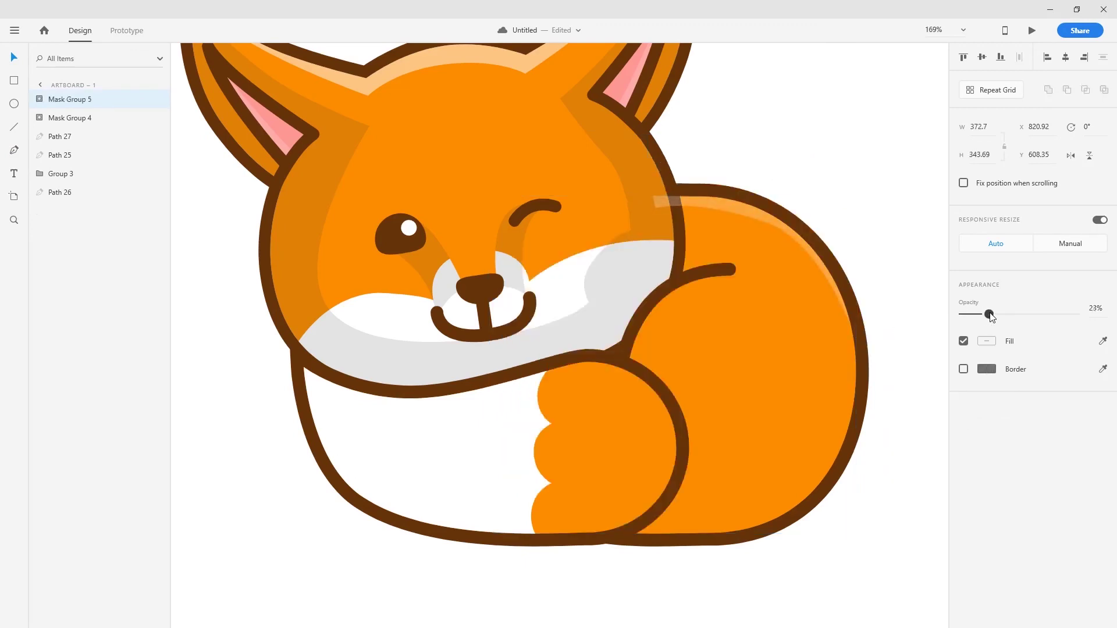
drag(70, 99, 70, 178)
Step: Pen-draw a shadow shape around the lower belly and tail and give it a dark fill
click(846, 107)
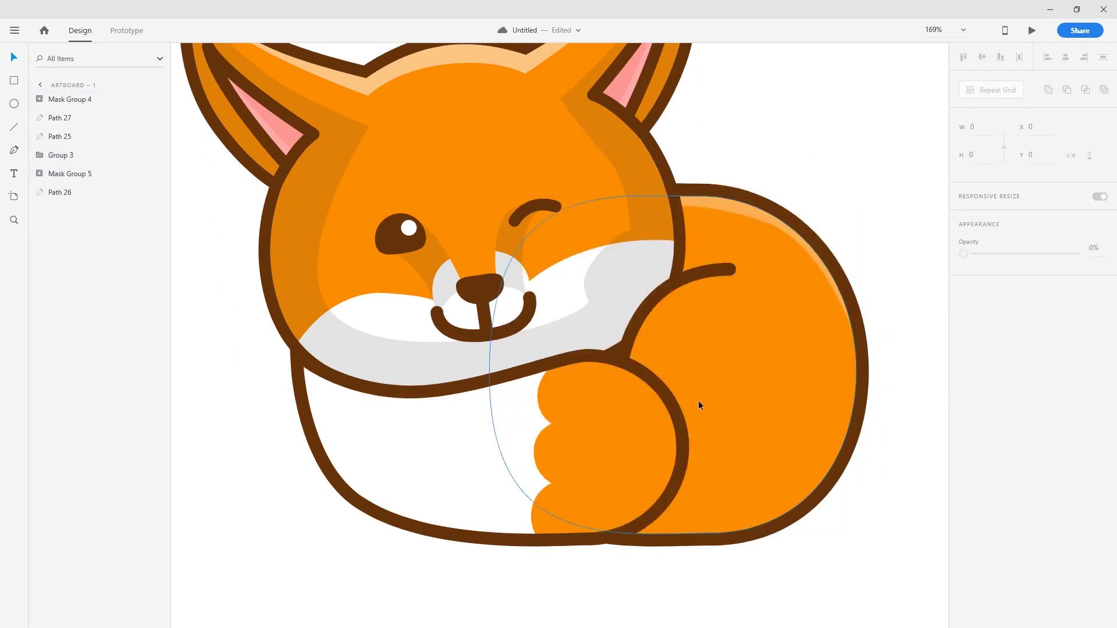
scroll(698, 401, up, 2)
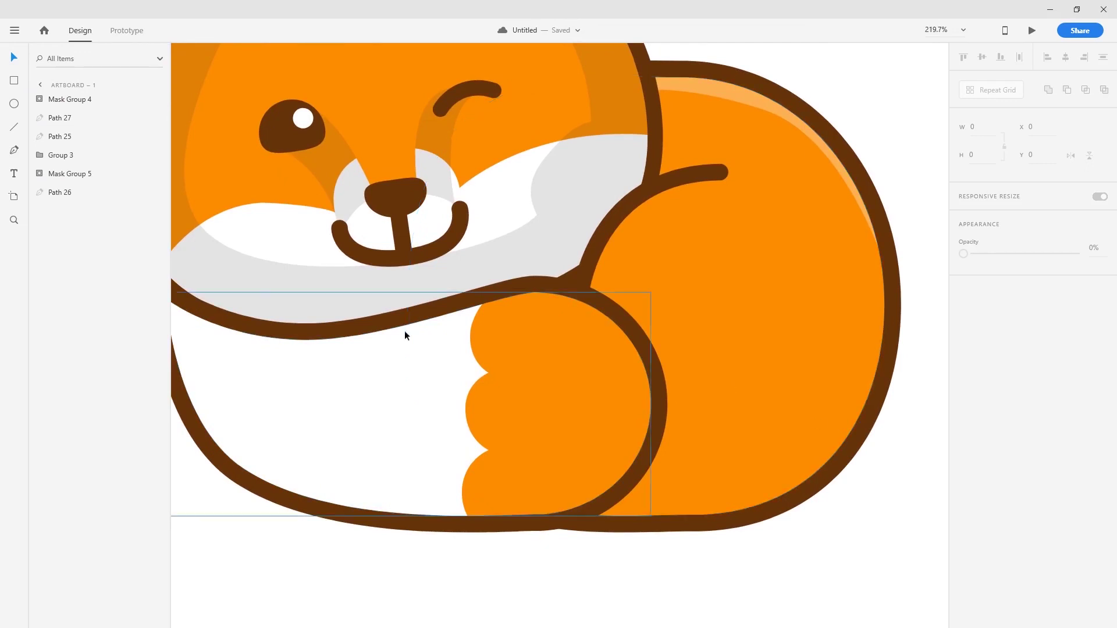
click(894, 285)
drag(726, 421, 626, 420)
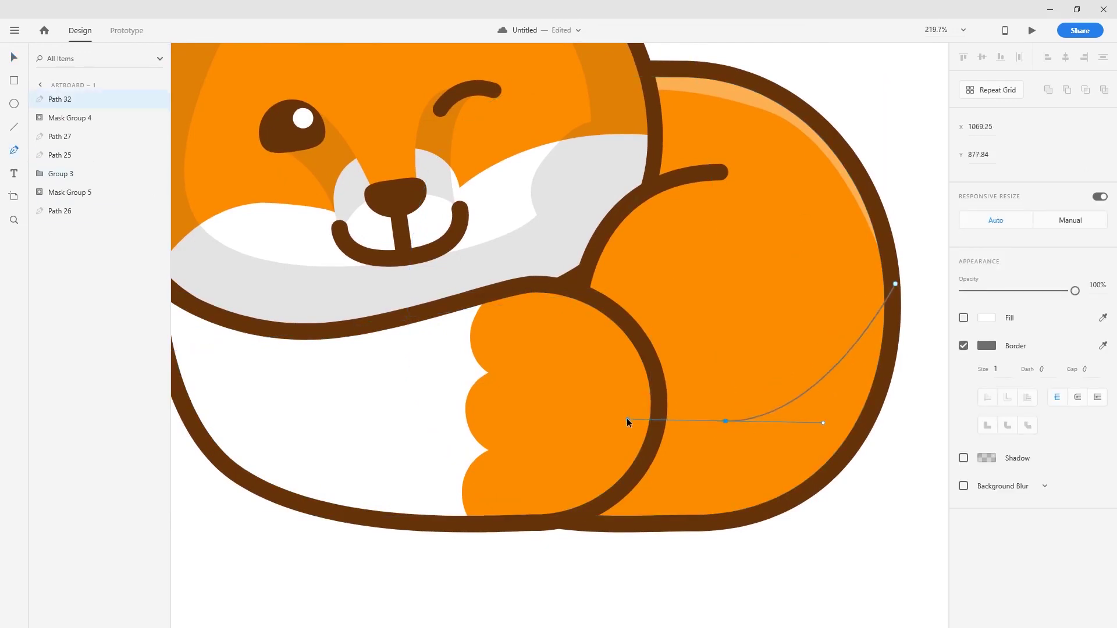
click(649, 359)
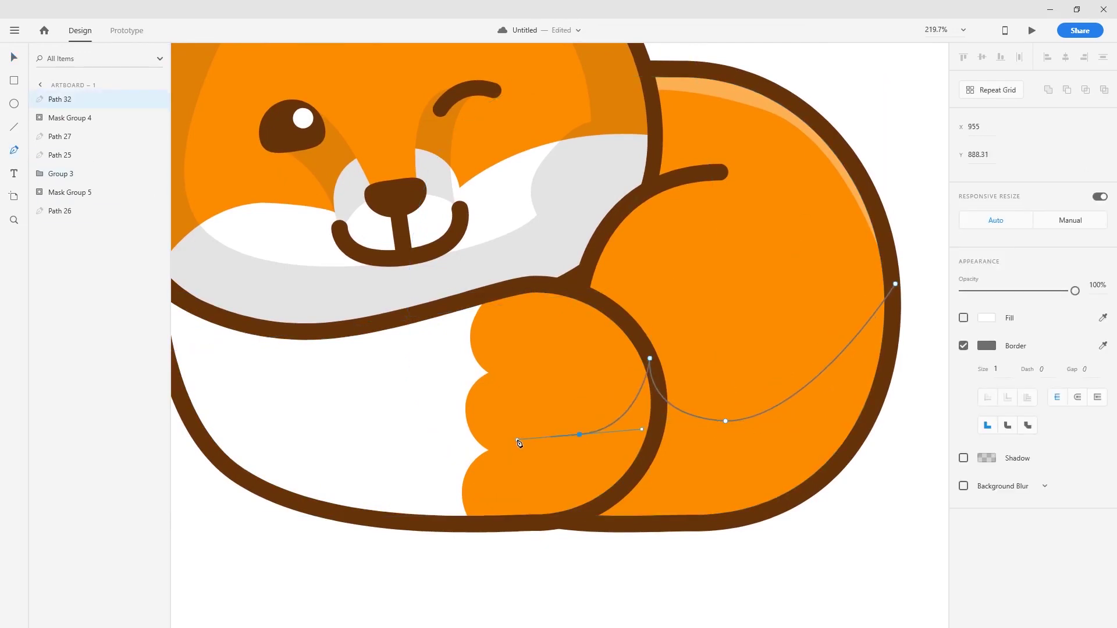
scroll(520, 443, left, 3)
drag(316, 426, 386, 474)
click(241, 284)
click(246, 487)
click(514, 592)
drag(678, 586, 698, 586)
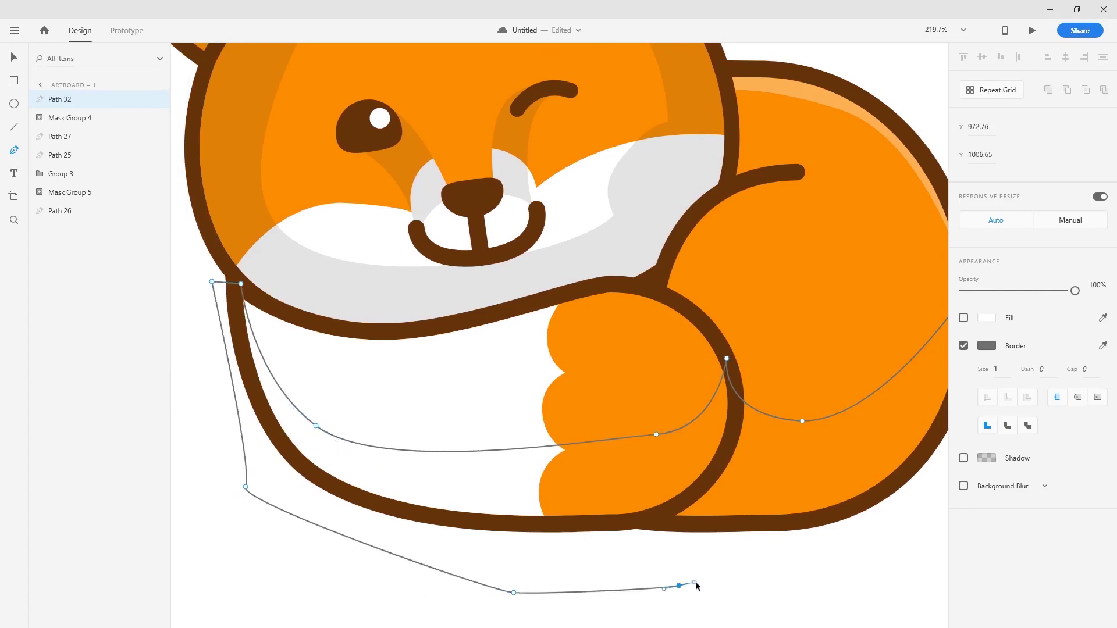
scroll(698, 586, down, 5)
drag(863, 529, 879, 486)
click(963, 318)
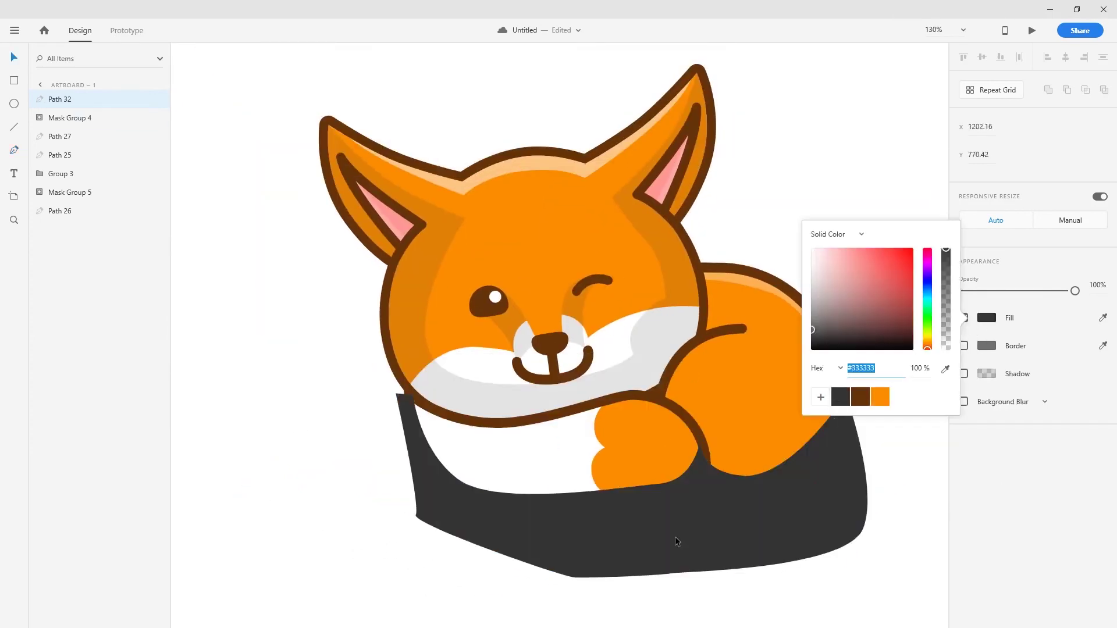
Step: Clip the shadow to merged body and tail copies as Mask Group 6 at 16% opacity
key(ctrl+shift+bracketleft)
scroll(657, 449, up, 3)
click(369, 447)
key(ctrl+d)
key(ctrl+z)
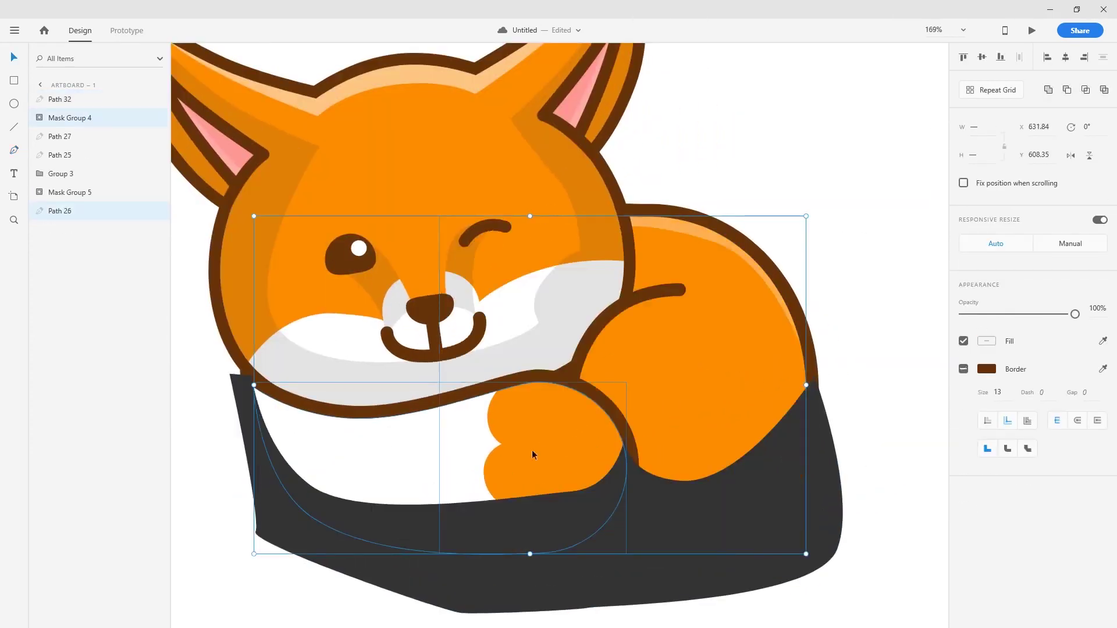
key(ctrl+shift+z)
click(964, 369)
shift+click(595, 512)
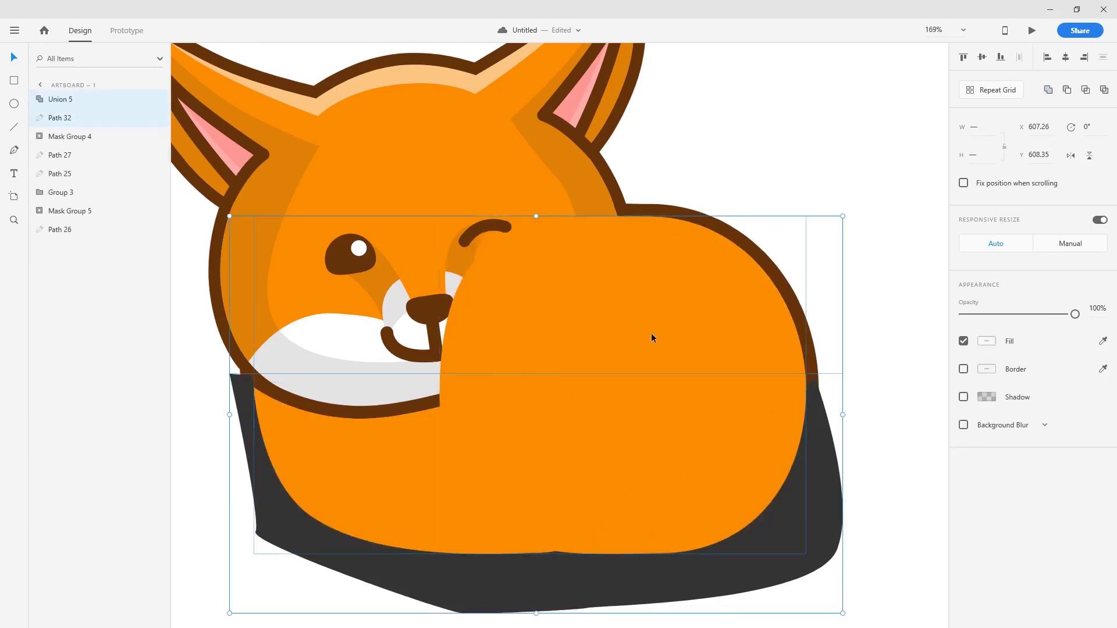
key(ctrl+shift+m)
drag(1075, 314, 979, 315)
Step: Draw a borderless white shape over the upper belly and paw, masked as Mask Group 7
scroll(531, 444, up, 2)
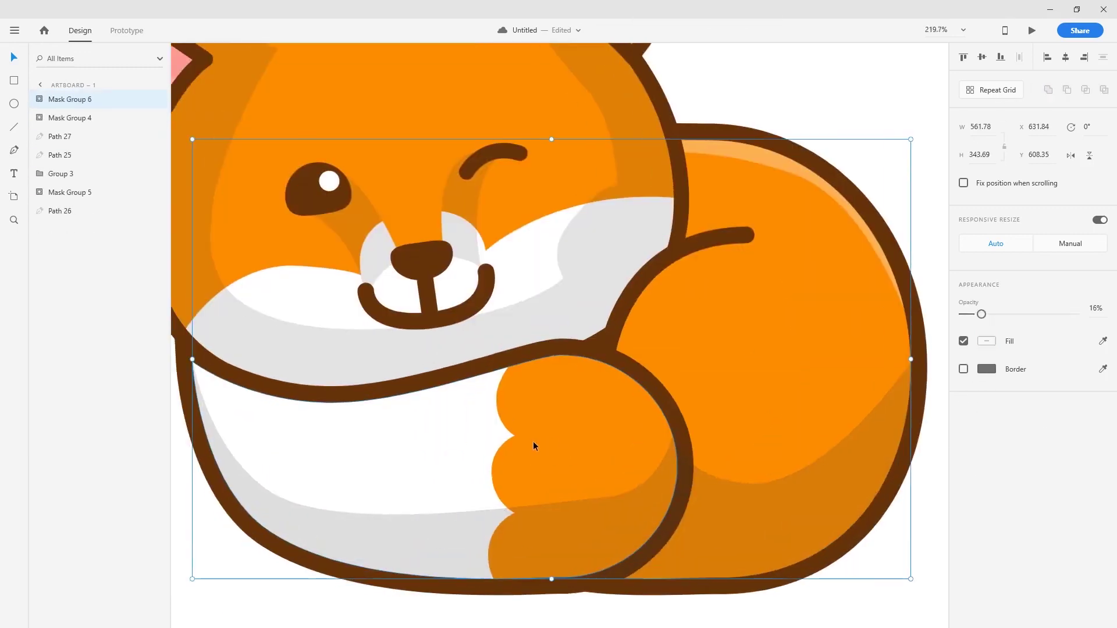
key(p)
click(691, 426)
click(553, 361)
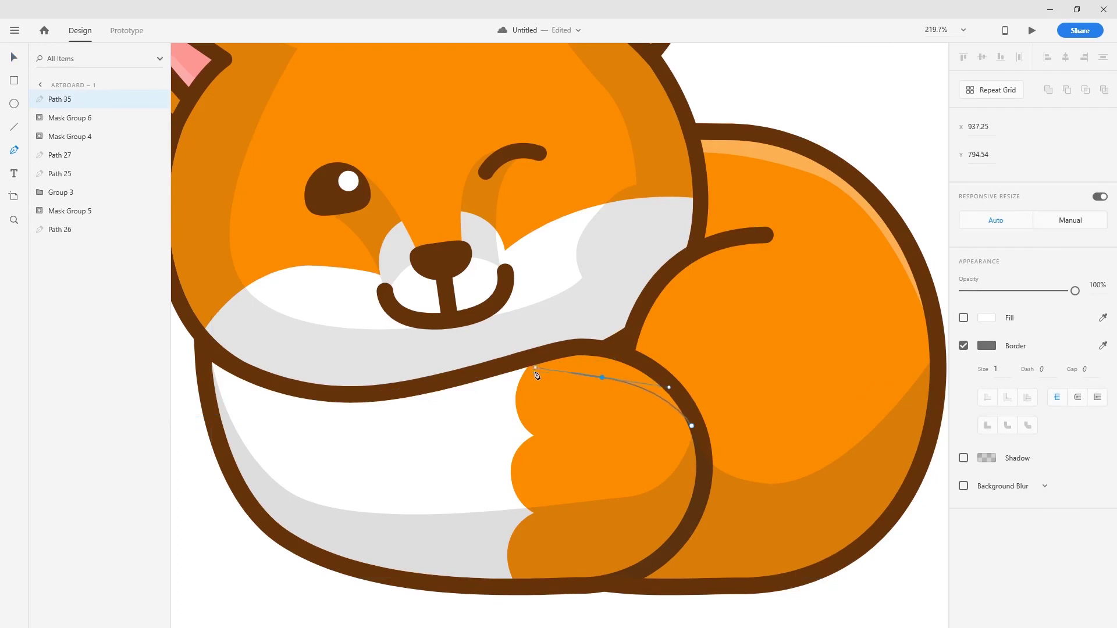
drag(301, 409, 364, 434)
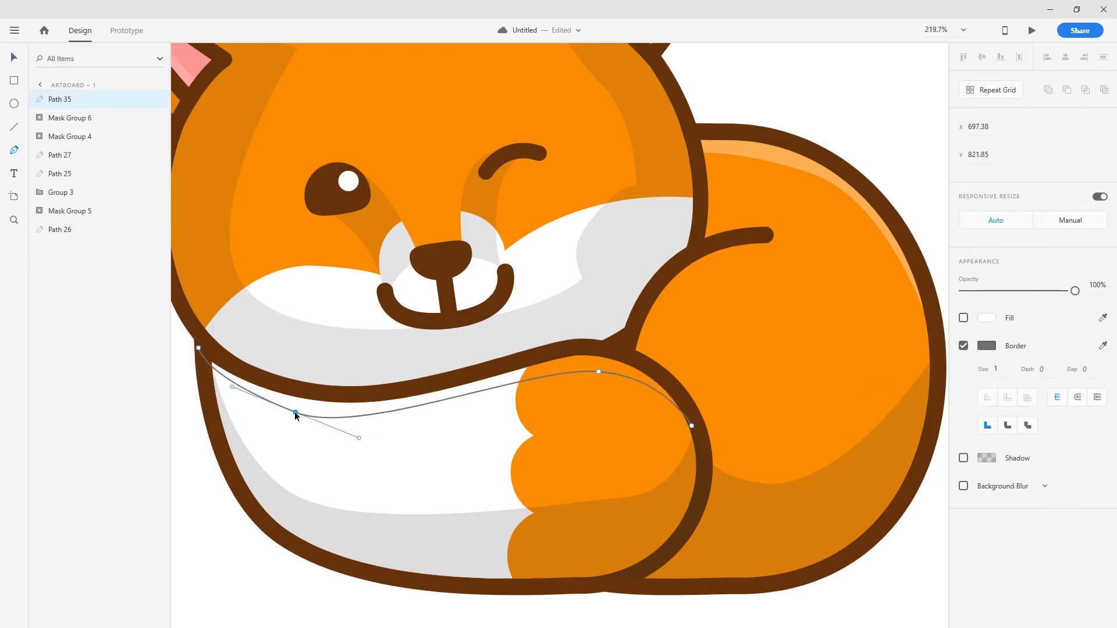
click(291, 300)
click(584, 311)
click(729, 313)
click(748, 384)
click(691, 425)
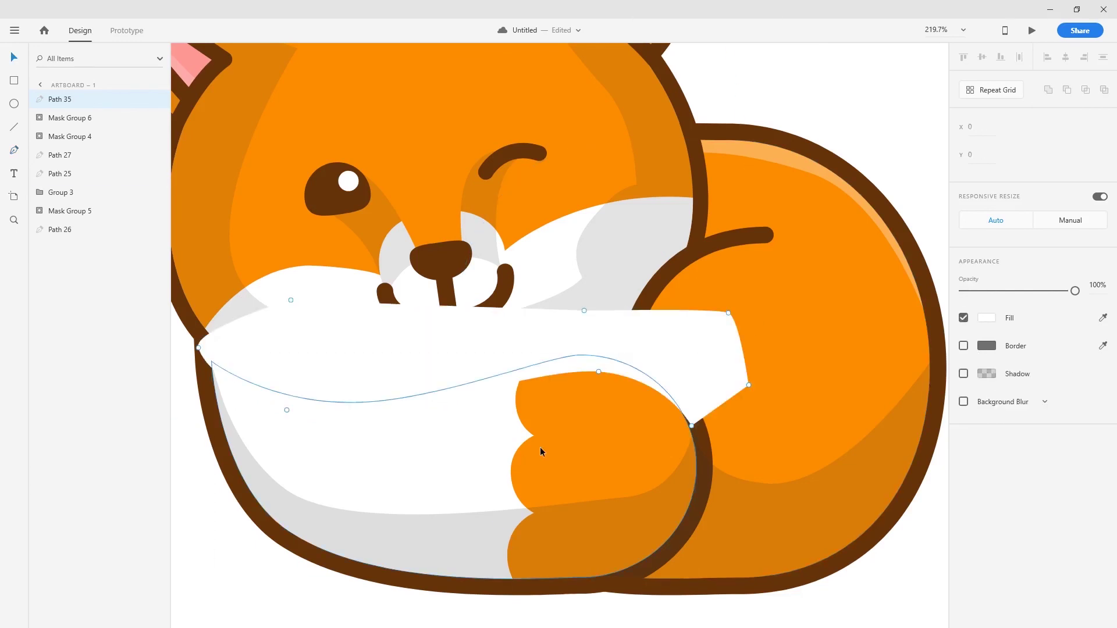
key(ctrl+v)
key(ctrl+shift+m)
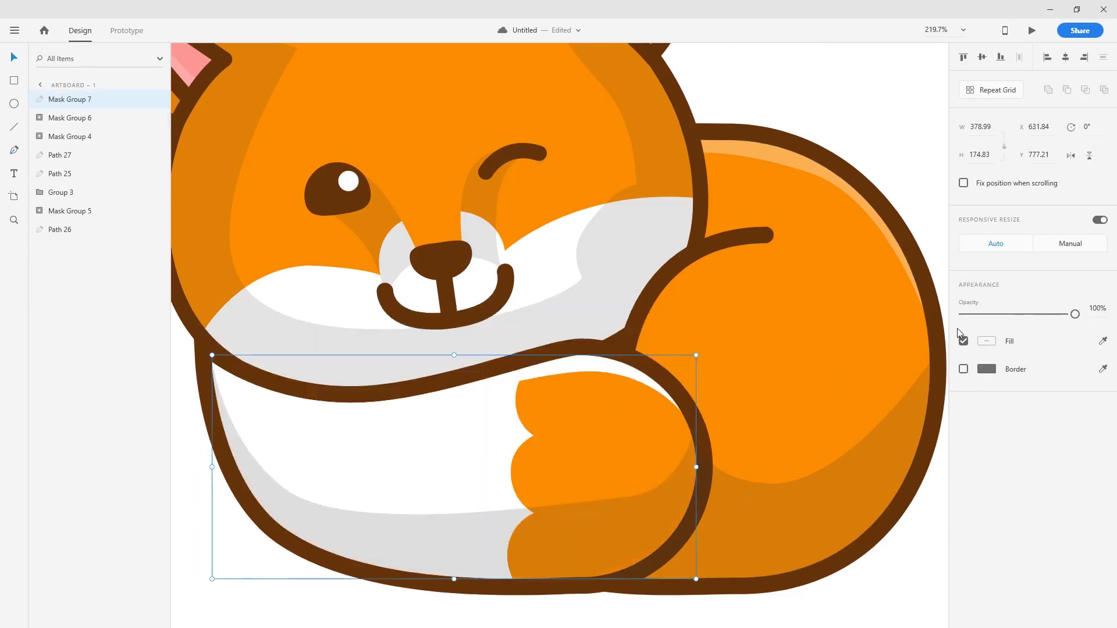
scroll(646, 390, up, 2)
Step: Draw a borderless 17%-opacity shadow where the tail tip meets the head, below Group 3
key(p)
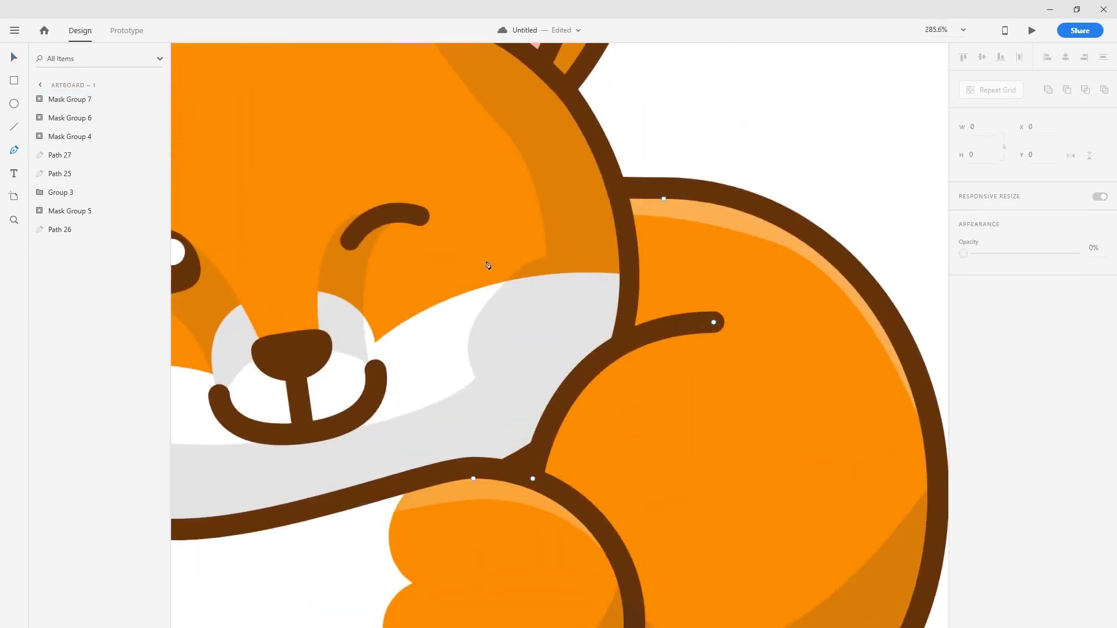
click(713, 326)
key(p)
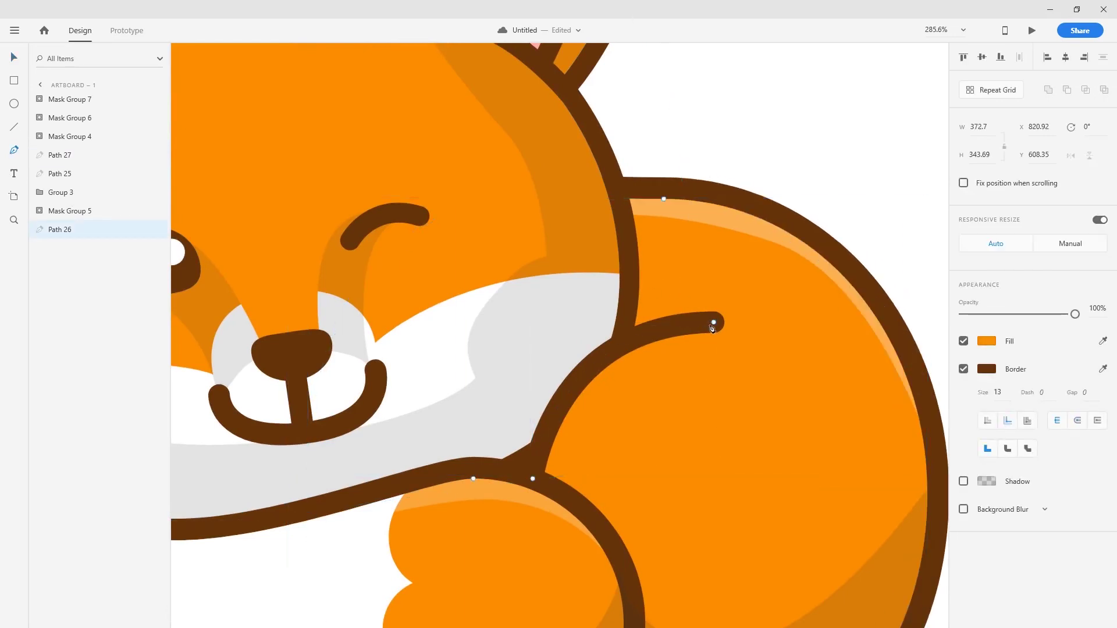
click(711, 326)
drag(687, 278, 656, 260)
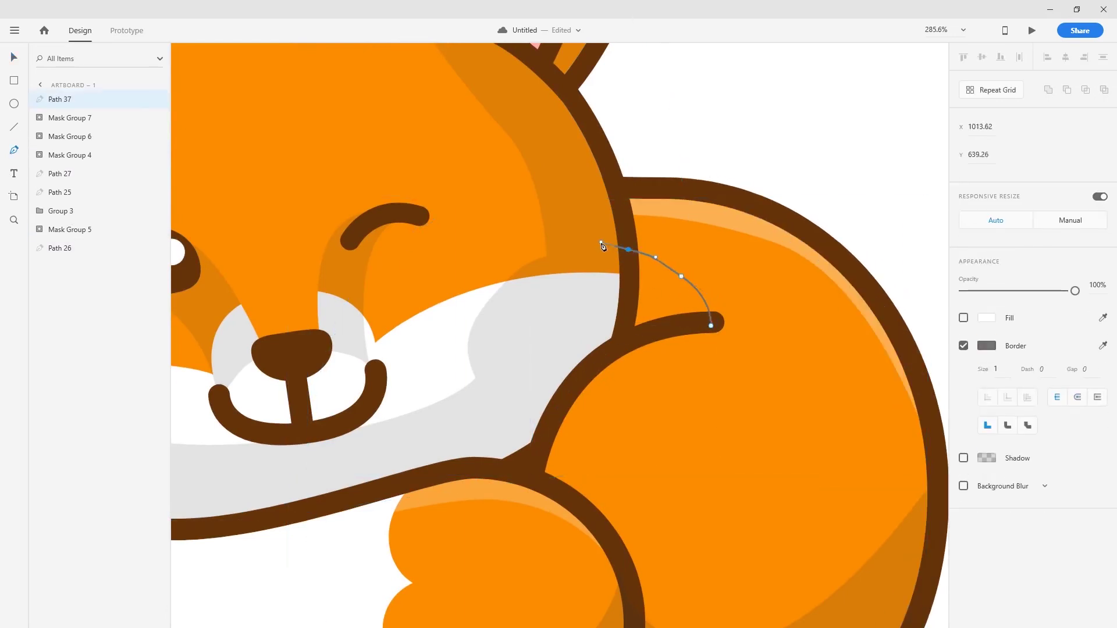
click(711, 326)
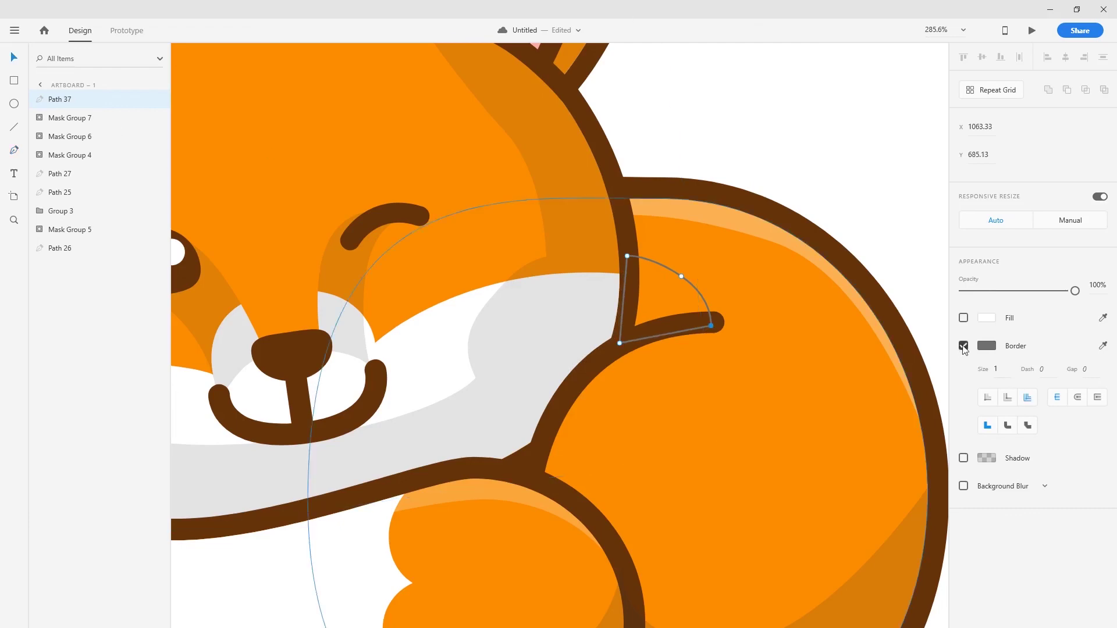
click(986, 318)
drag(1075, 291, 982, 292)
key(Escape)
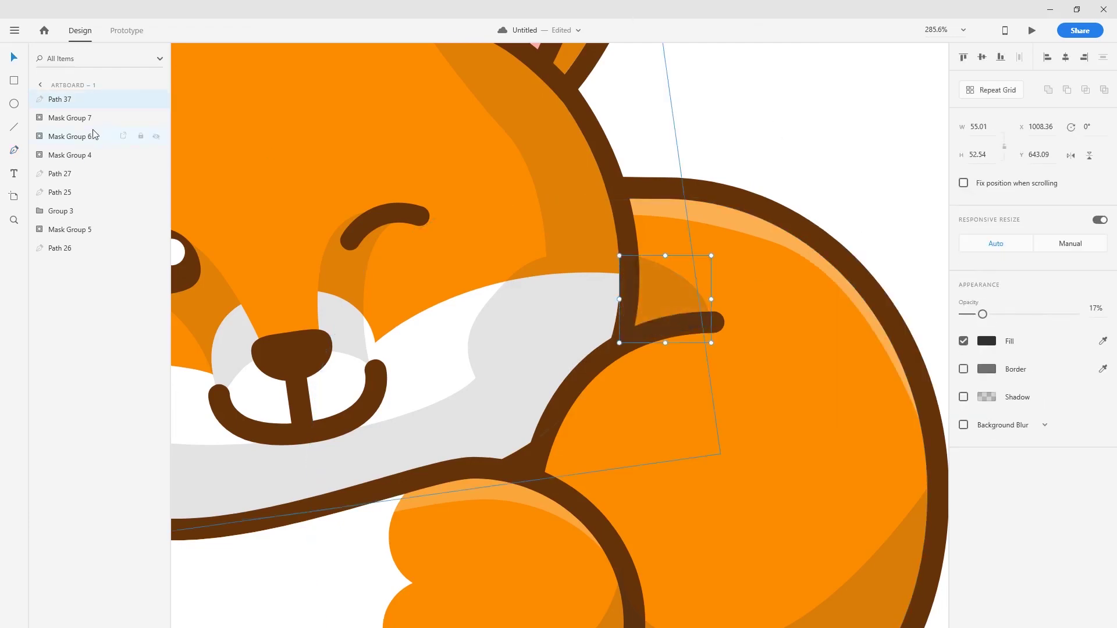
drag(52, 193, 53, 220)
key(ctrl+0)
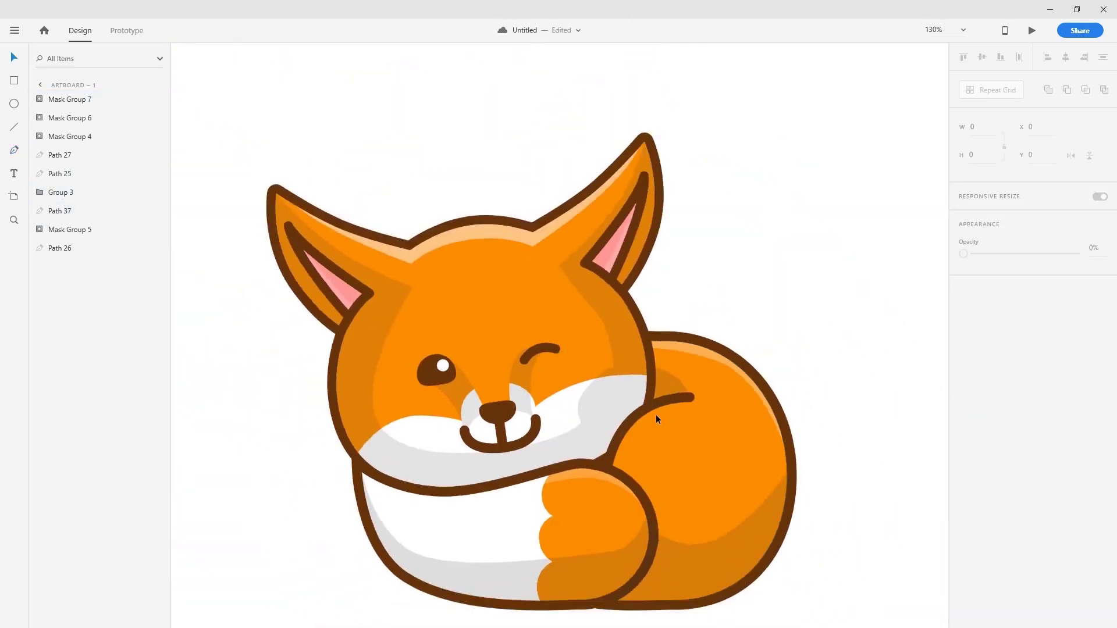
Step: Draw an artboard-size lime-green rectangle and send it behind the fox
key(ctrl+0)
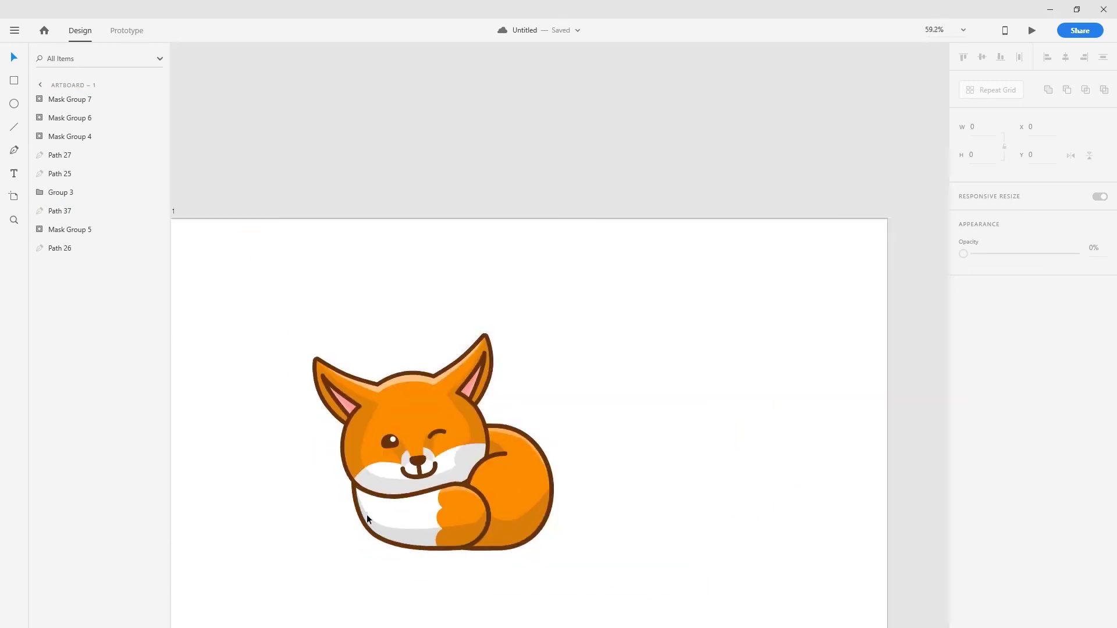
key(r)
drag(197, 142, 945, 627)
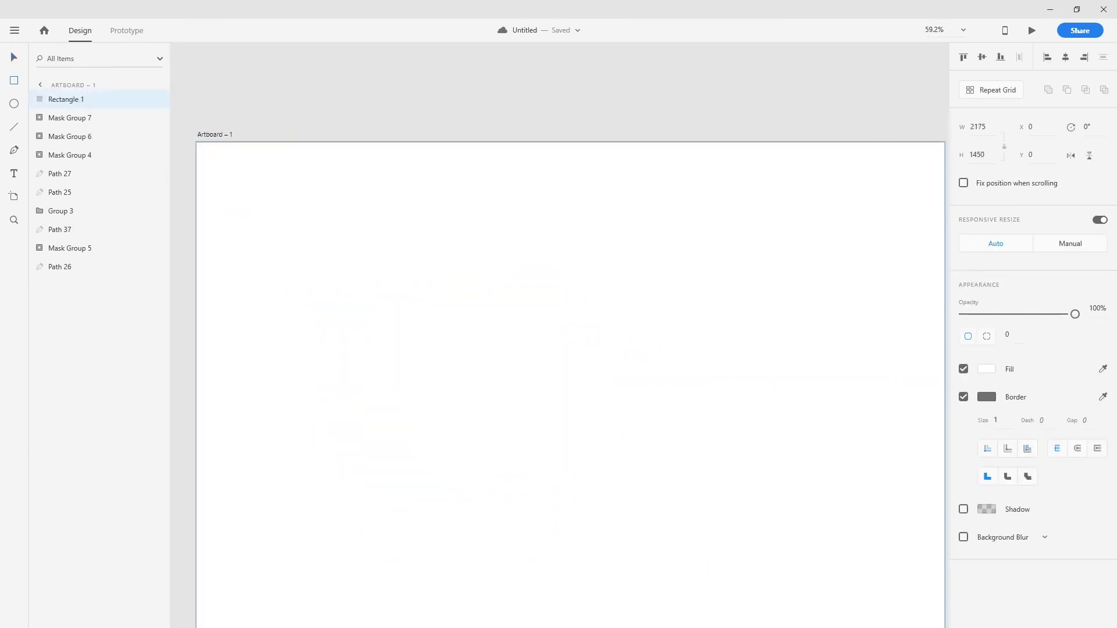
click(986, 369)
key(ctrl+shift+bracketleft)
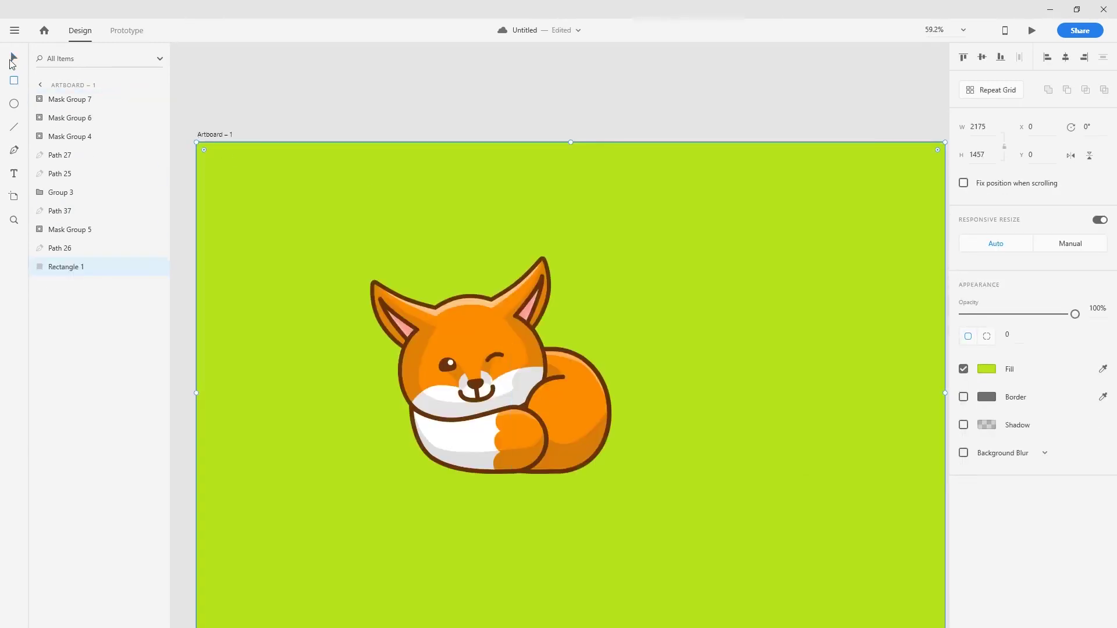
Step: Group all the fox's parts and move the fox to the artboard centre
scroll(315, 96, down, 2)
click(315, 97)
key(ctrl+a)
shift+click(327, 208)
key(ctrl+g)
drag(433, 244, 476, 284)
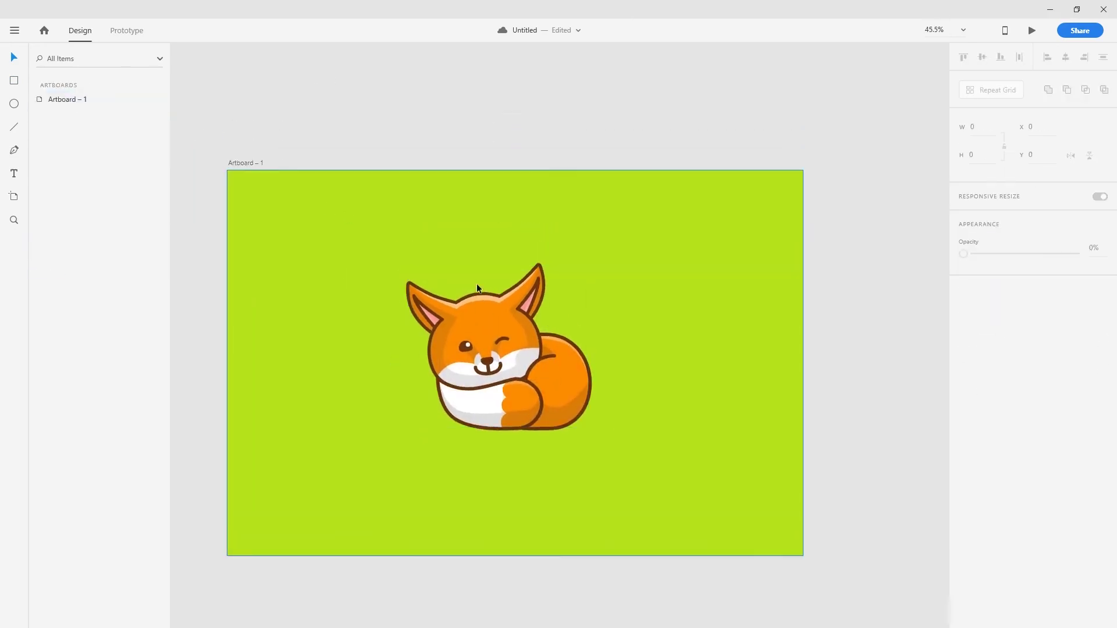